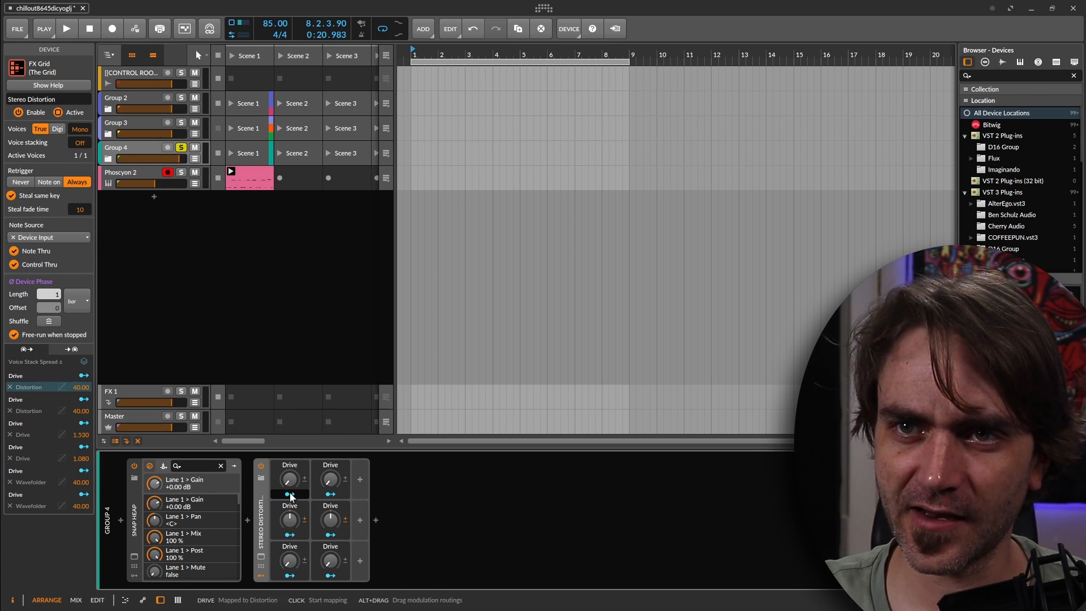
Step: Rename Stereo Distortion's second-row Drive knobs as Sat and its third-row Drive knobs as Fold
{"action": "left_click_drag", "start_coordinate": [290, 480], "coordinate": [289, 479]}
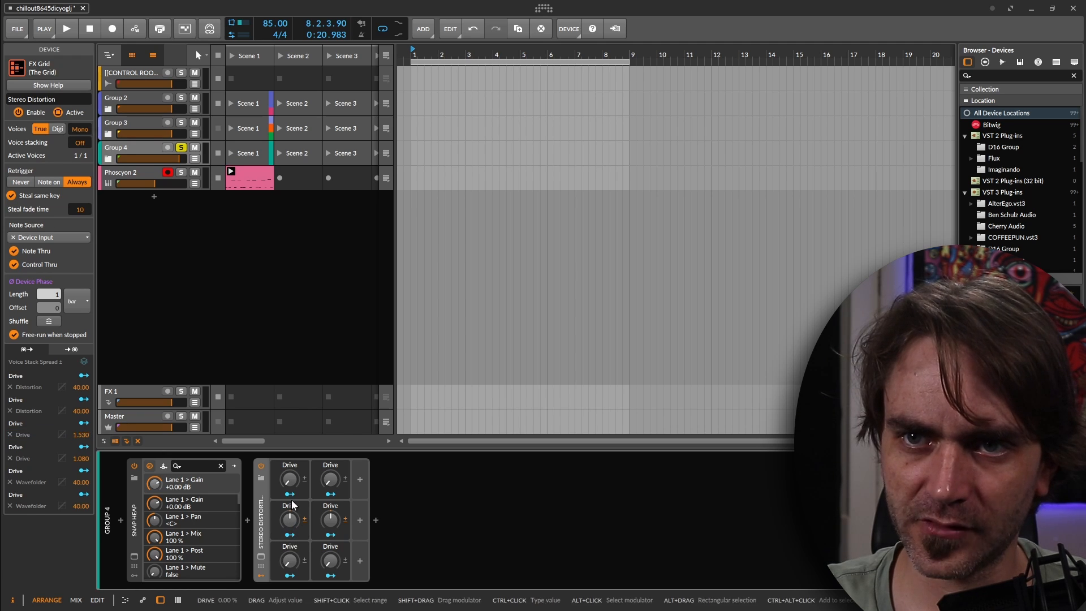
{"action": "left_click", "coordinate": [291, 507]}
{"action": "type", "text": "Sat"}
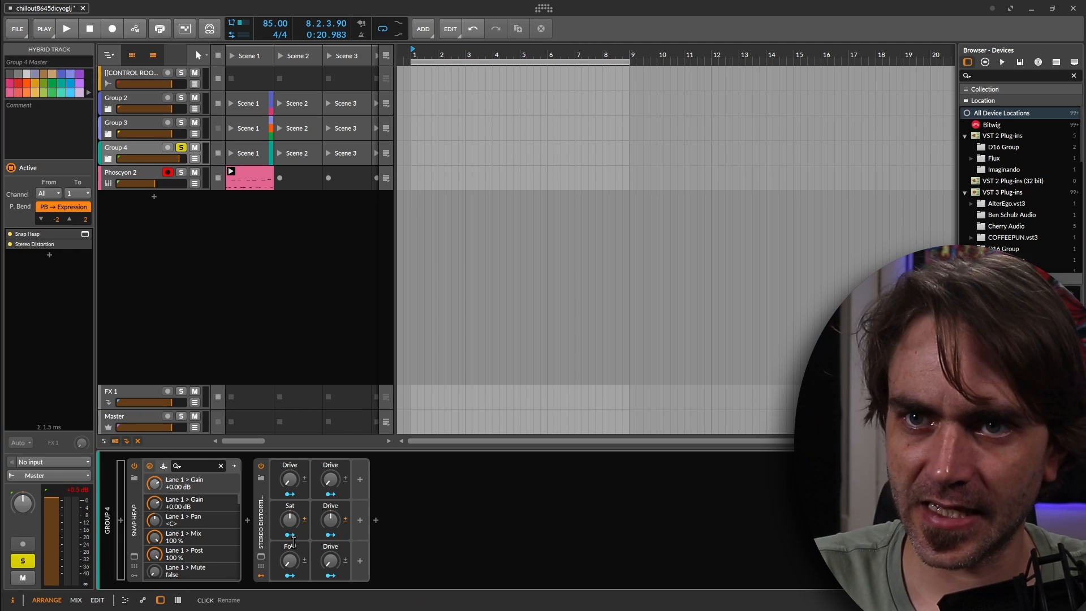
{"action": "double_click", "coordinate": [330, 506]}
{"action": "type", "text": "Sat"}
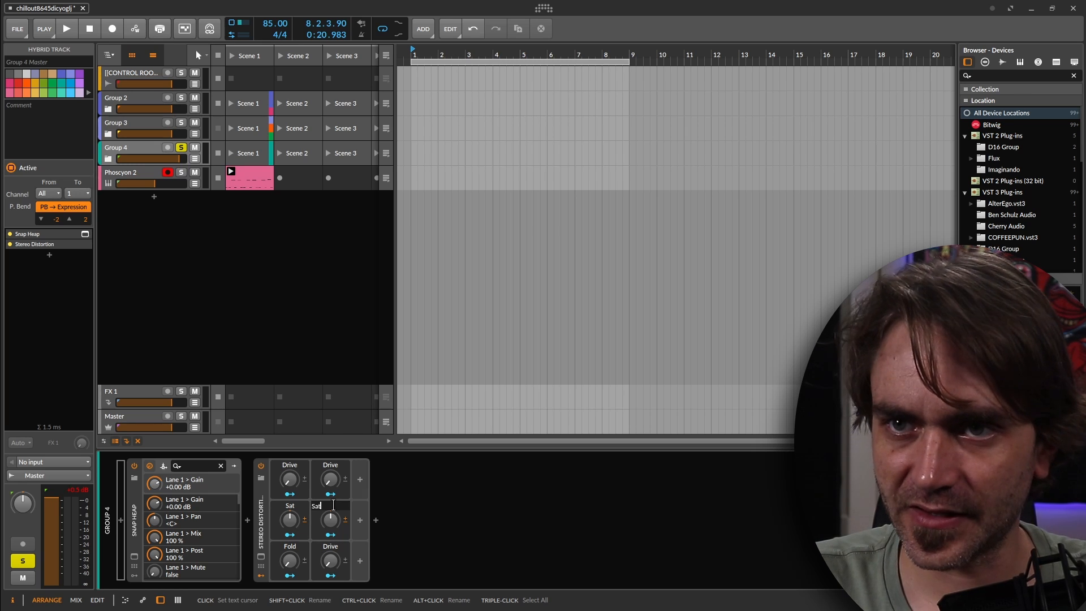
{"action": "key", "text": "Return"}
{"action": "double_click", "coordinate": [330, 547]}
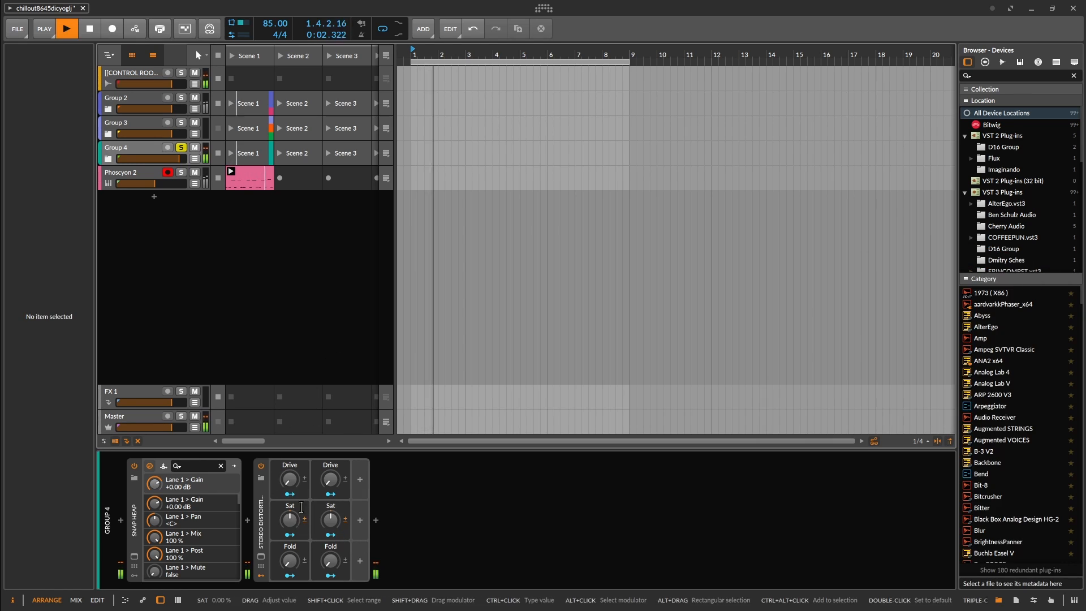
Step: Audition the Sat knobs during playback, raising the first one to about 62%, and reset them to their defaults
{"action": "left_click_drag", "start_coordinate": [290, 529], "coordinate": [289, 488]}
{"action": "double_click", "coordinate": [292, 519]}
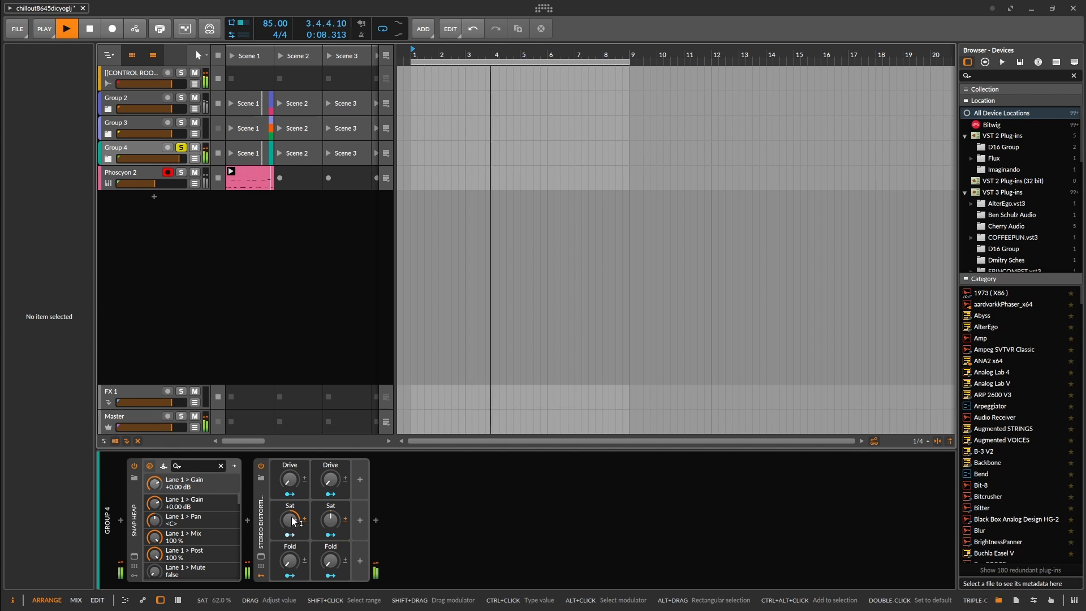
{"action": "left_click_drag", "start_coordinate": [315, 522], "coordinate": [315, 490]}
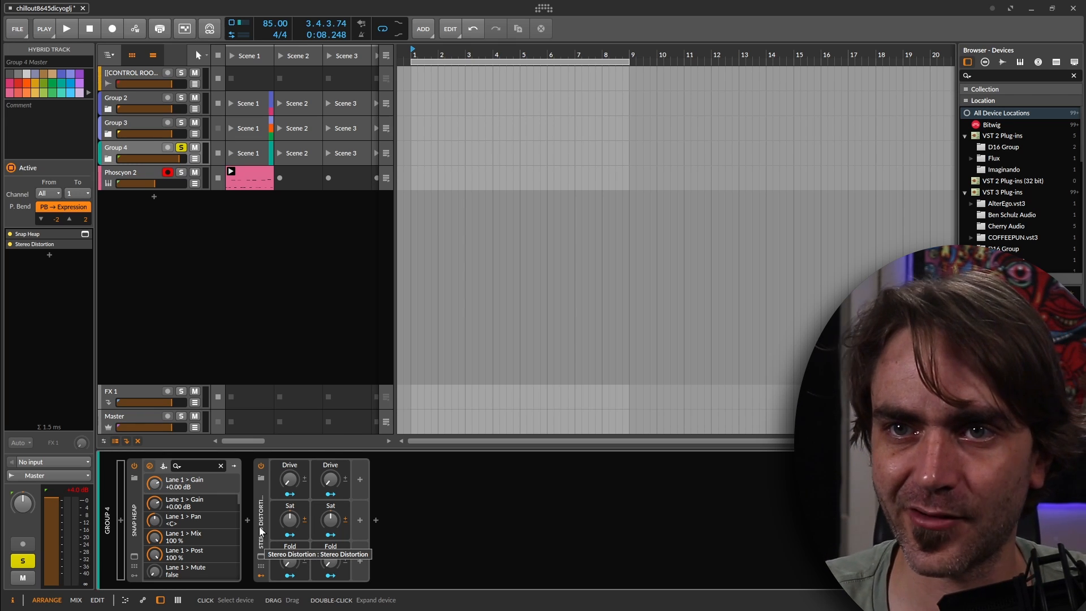
Step: Insert a kHs Channel Mixer between Snap Heap and Stereo Distortion
{"action": "left_click", "coordinate": [252, 532]}
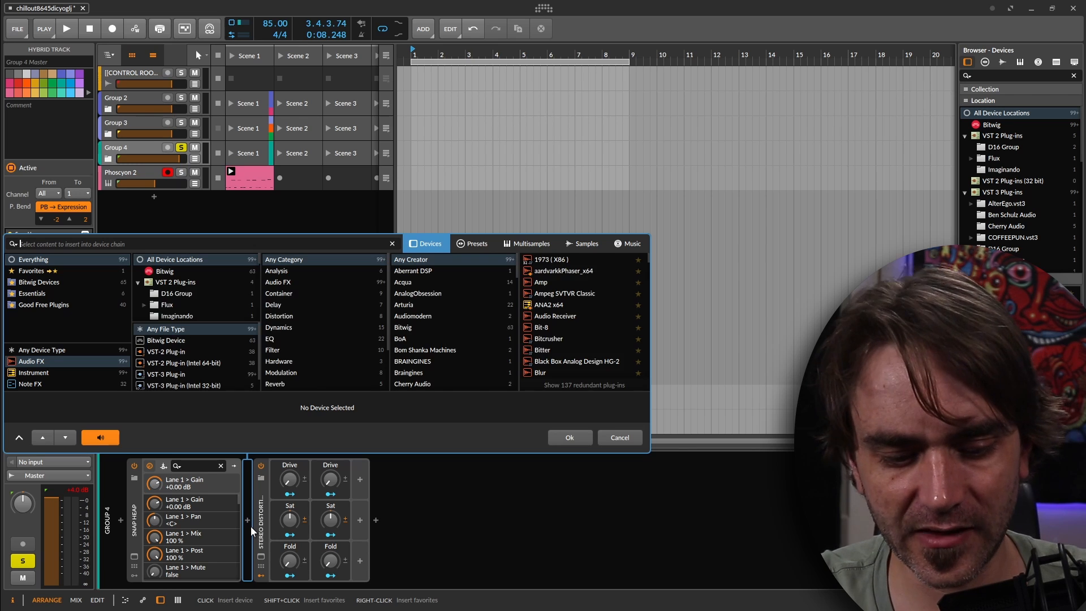
{"action": "type", "text": "dhar"}
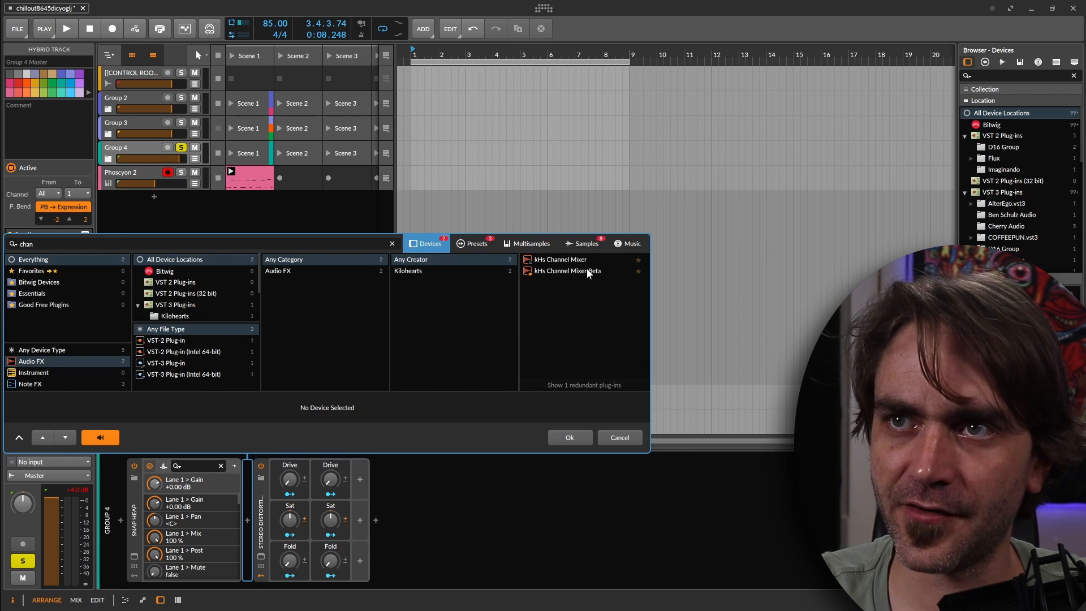
{"action": "left_click", "coordinate": [588, 272]}
{"action": "left_click", "coordinate": [581, 438]}
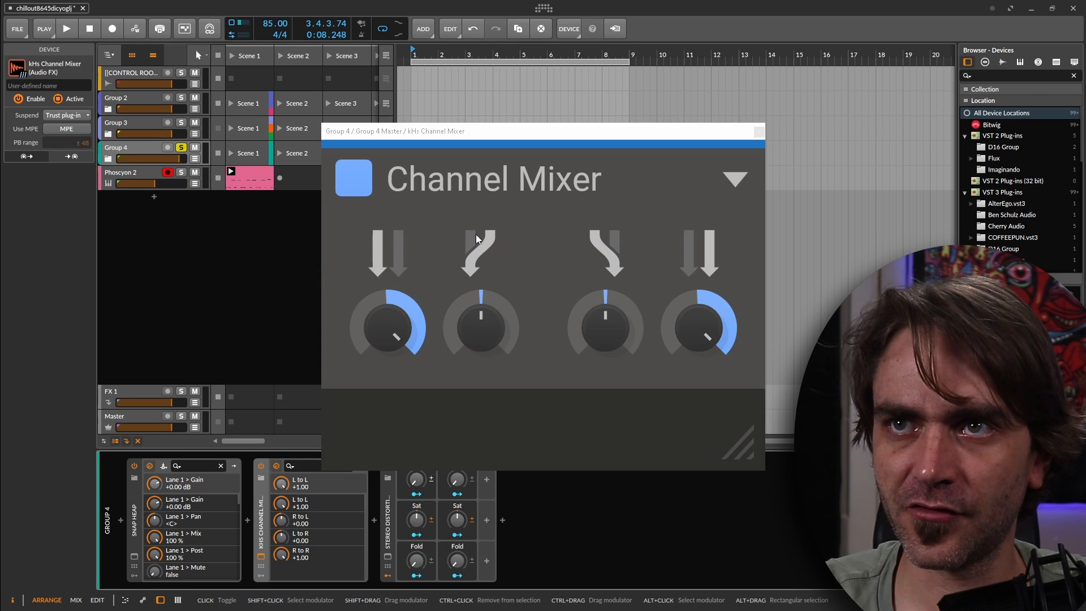
Step: Load the factory preset Decode Mid+Side in the Channel Mixer and close its plug-in window
{"action": "left_click", "coordinate": [736, 181]}
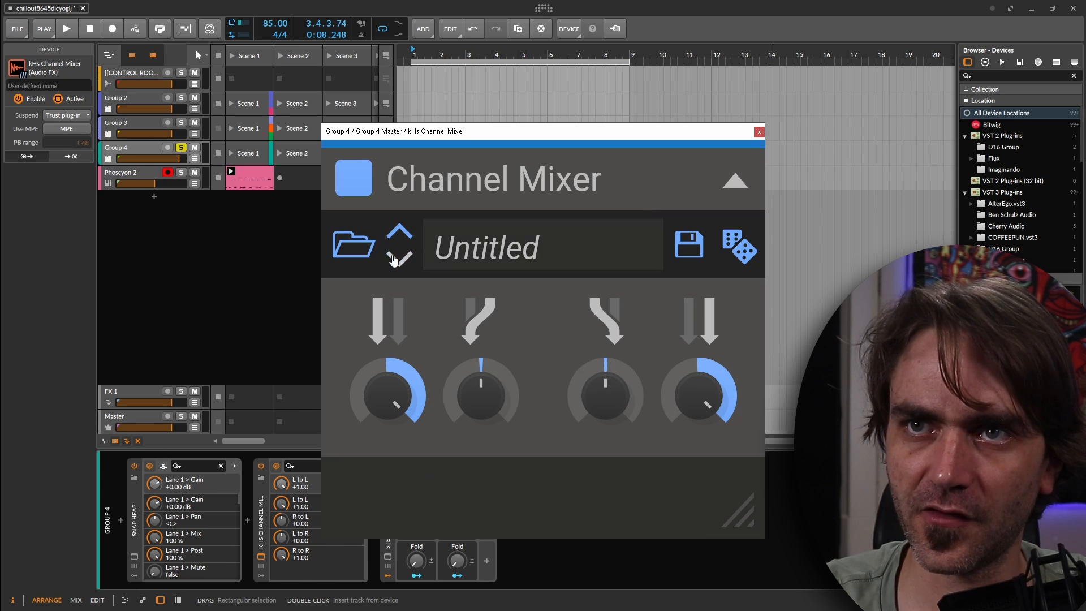
{"action": "left_click", "coordinate": [359, 243]}
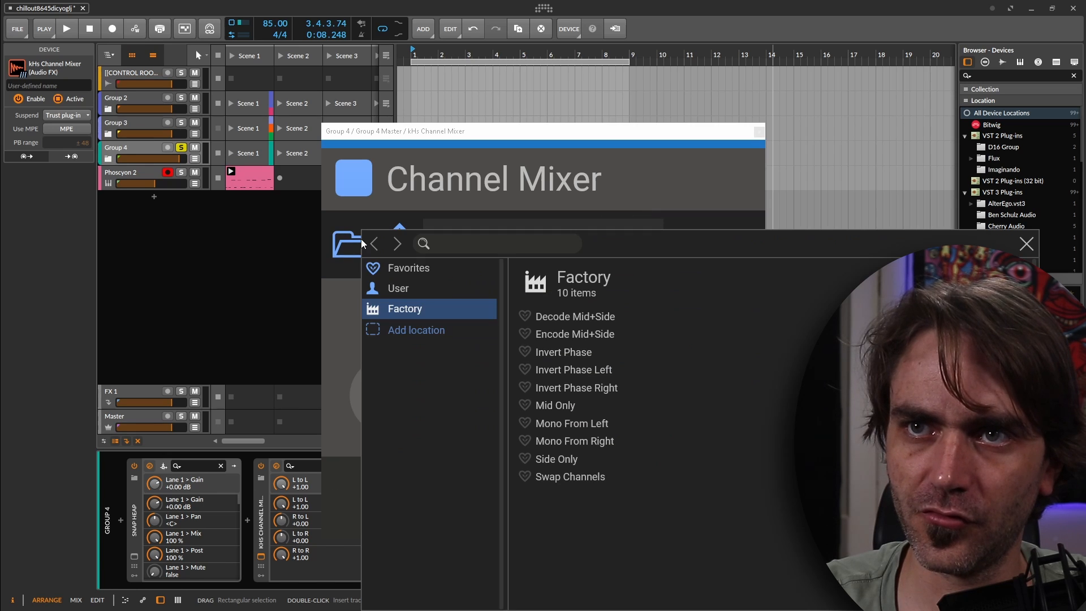
{"action": "left_click", "coordinate": [564, 318]}
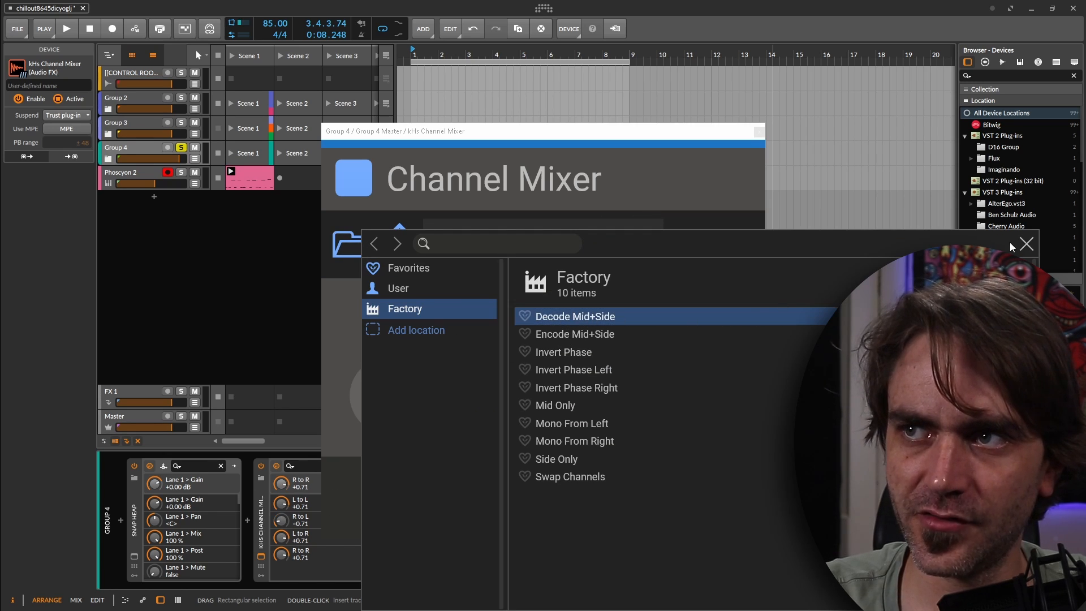
{"action": "left_click", "coordinate": [1027, 245]}
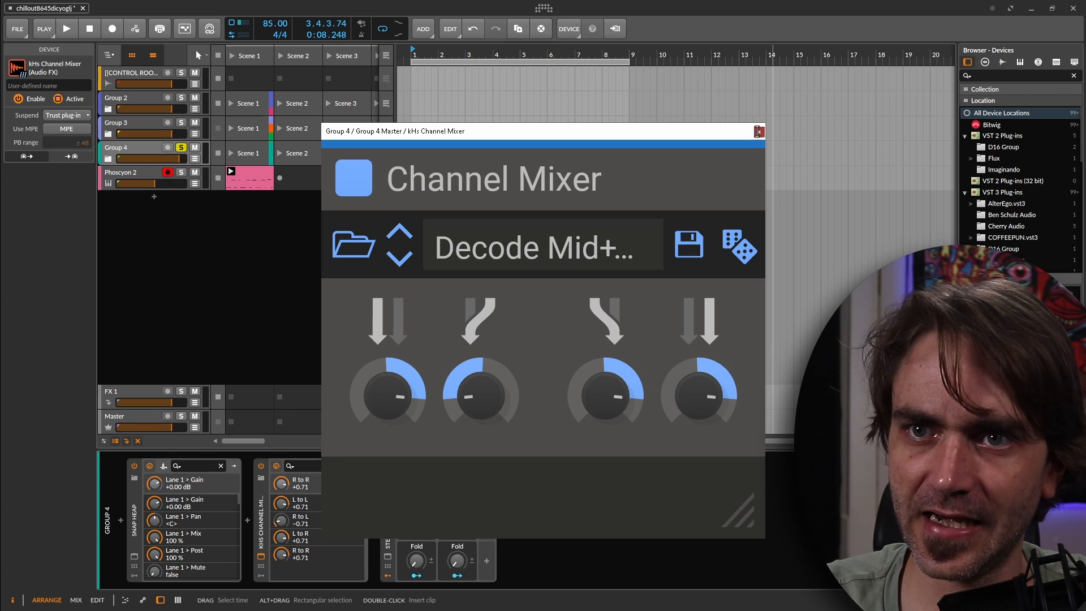
{"action": "left_click", "coordinate": [759, 131]}
Step: Duplicate the Channel Mixer after Stereo Distortion and load the factory preset Encode Mid+Side in the copy
{"action": "left_click_drag", "start_coordinate": [261, 525], "coordinate": [492, 524]}
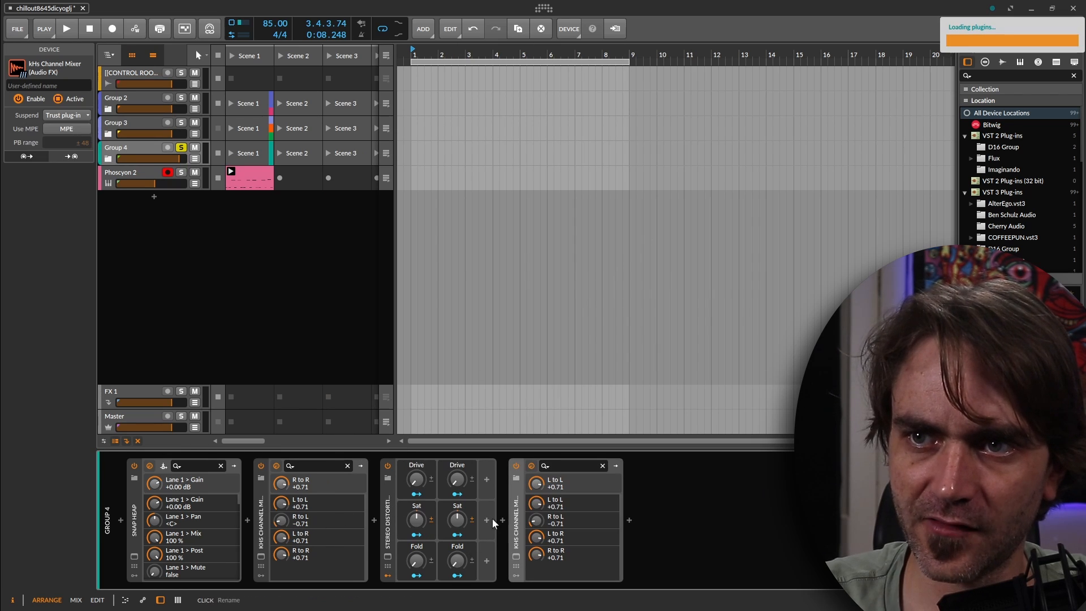
{"action": "left_click", "coordinate": [517, 556]}
{"action": "left_click", "coordinate": [734, 182]}
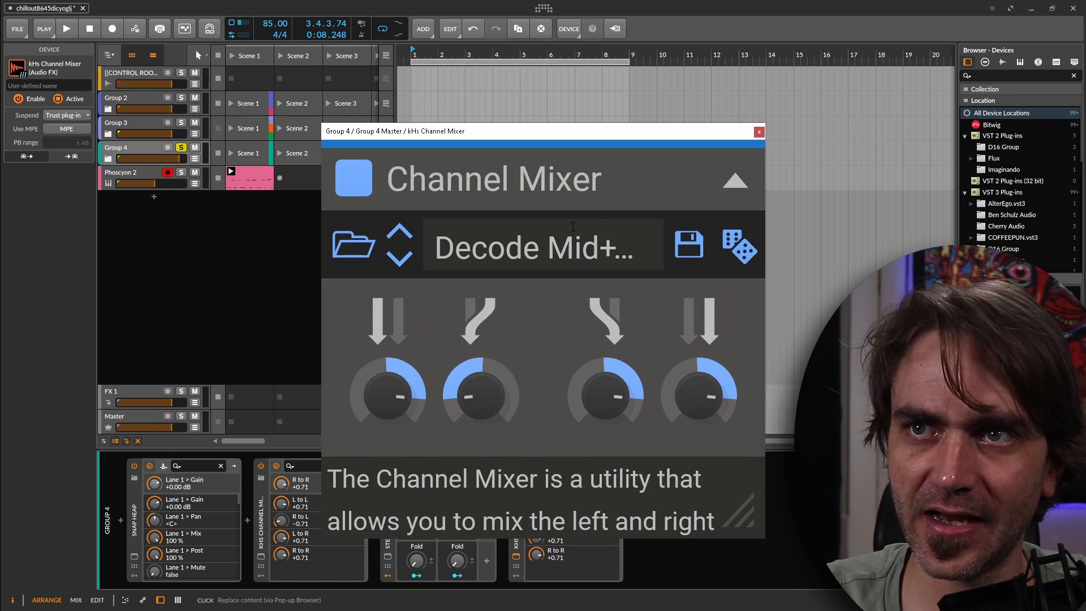
{"action": "left_click", "coordinate": [523, 245]}
{"action": "left_click", "coordinate": [578, 334]}
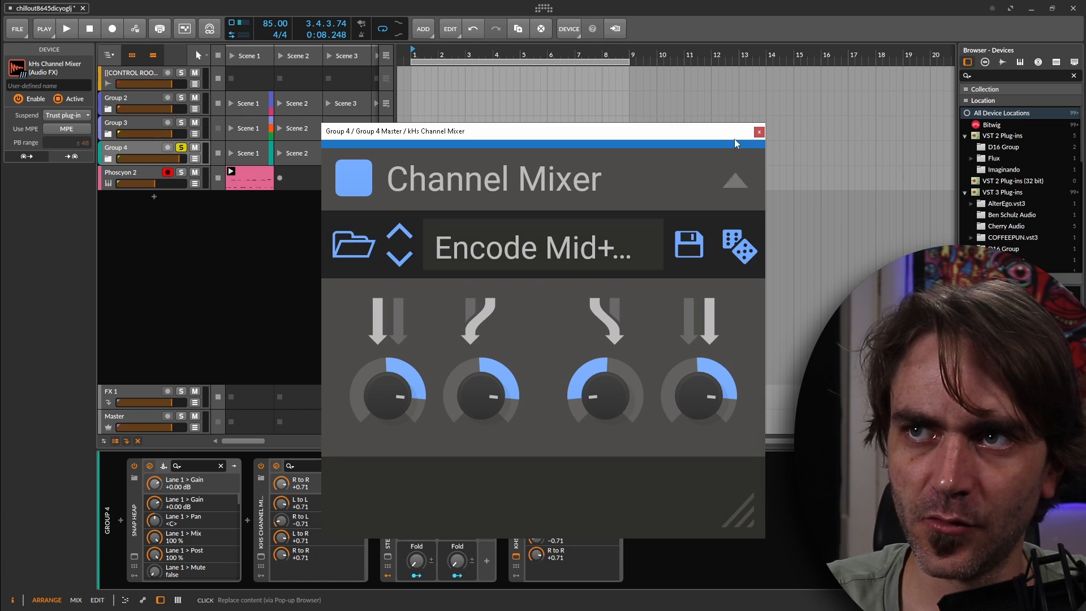
{"action": "left_click", "coordinate": [759, 132]}
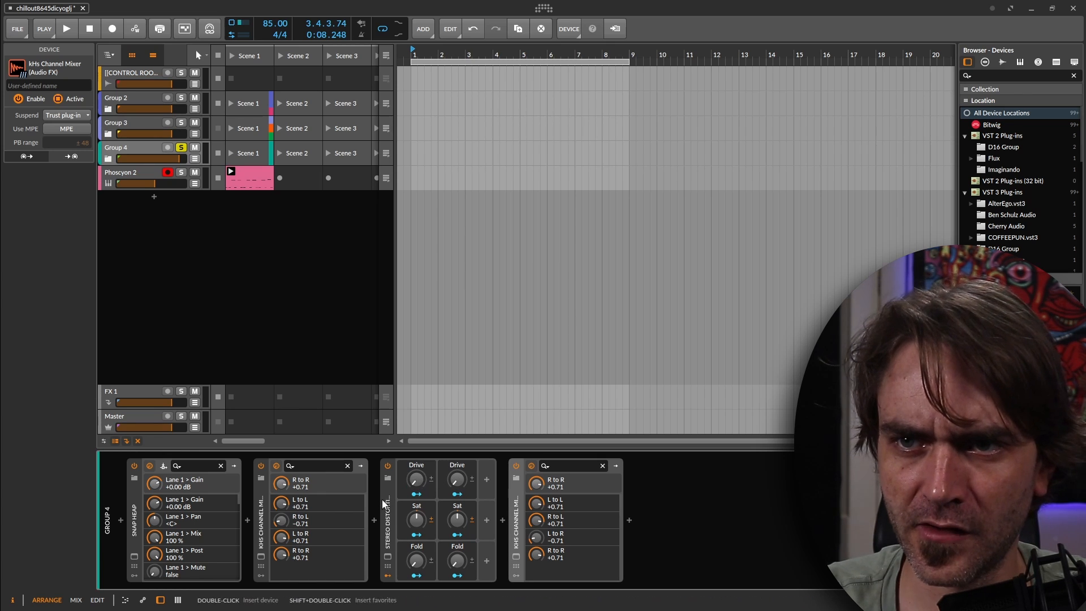
Step: Audition the first channel's Sat at 100% and Drive at 19% with the second Sat at minimum, and reset the second Sat
{"action": "left_click", "coordinate": [417, 467]}
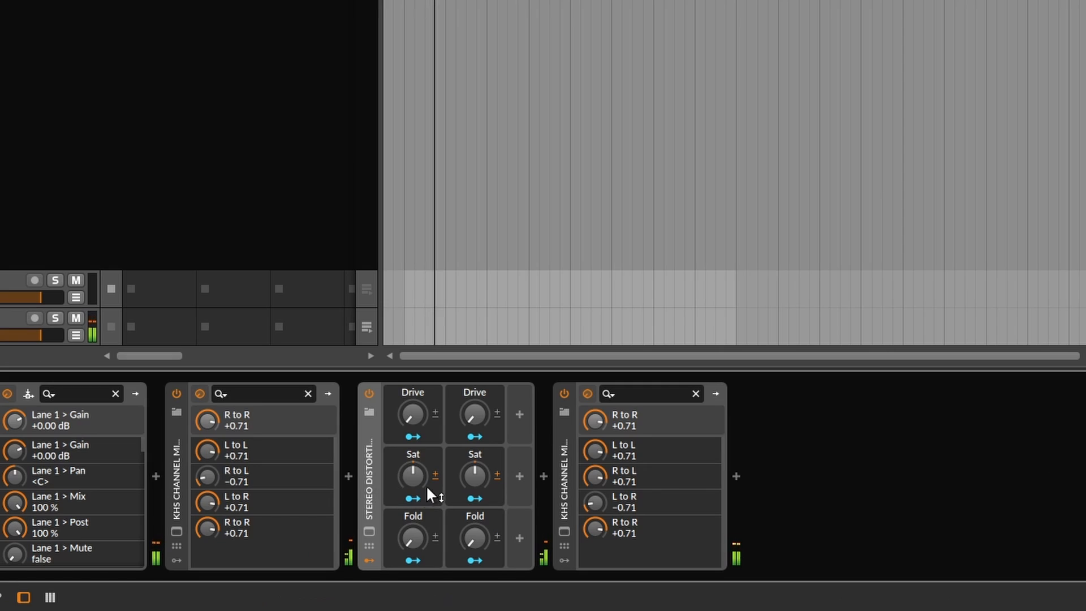
{"action": "left_click_drag", "start_coordinate": [413, 475], "coordinate": [413, 394]}
{"action": "left_click_drag", "start_coordinate": [474, 474], "coordinate": [474, 587]}
{"action": "left_click_drag", "start_coordinate": [418, 471], "coordinate": [413, 401]}
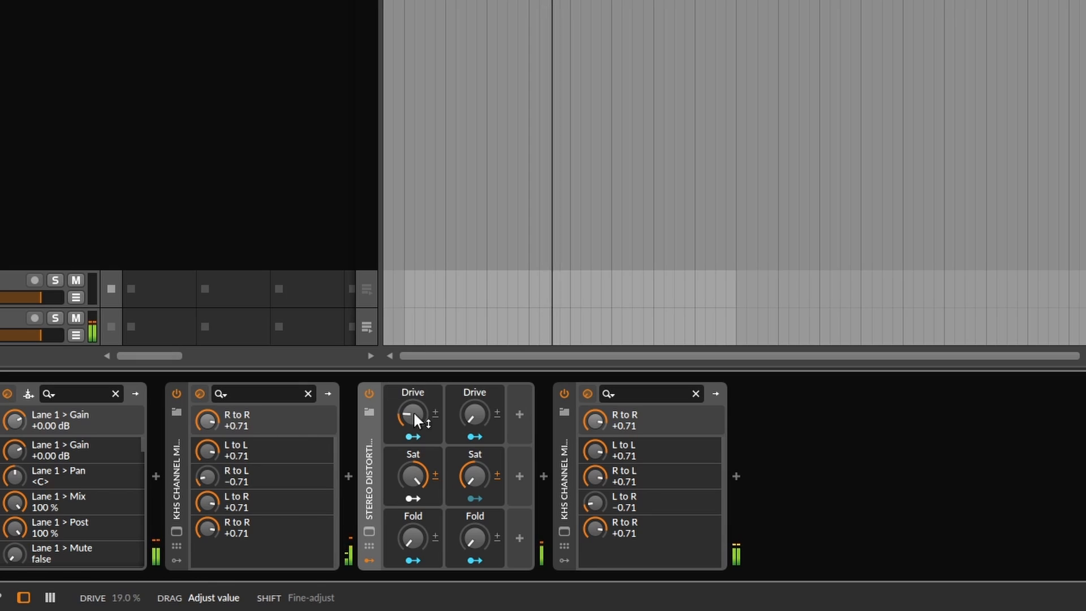
{"action": "double_click", "coordinate": [471, 480]}
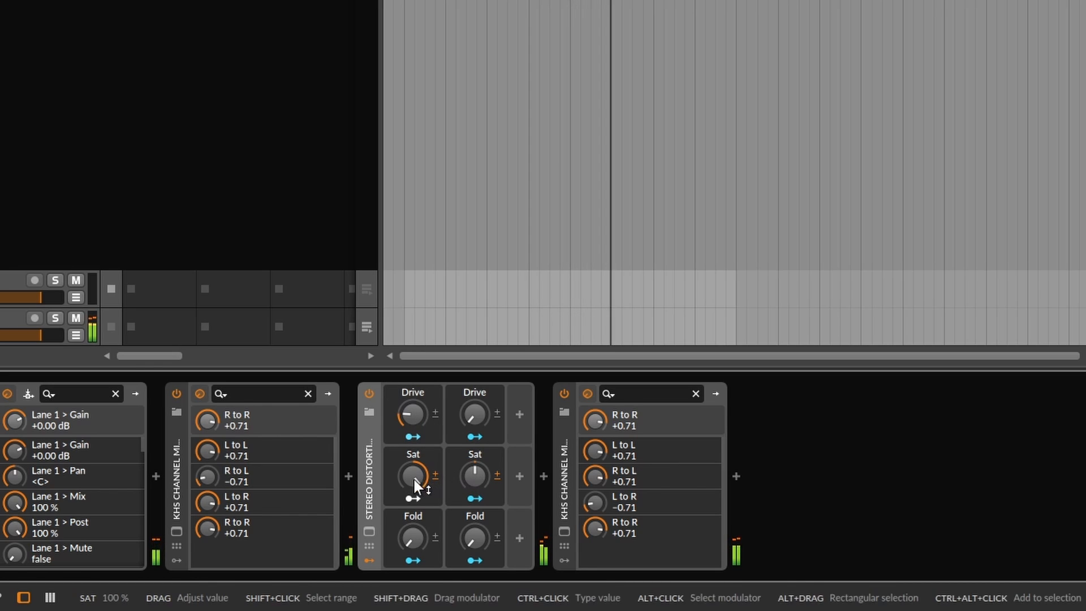
Step: Try the first channel's Sat at -23% and -35% with varying Drive, ending with both knobs at minimum
{"action": "left_click_drag", "start_coordinate": [414, 480], "coordinate": [413, 492]}
{"action": "left_click_drag", "start_coordinate": [415, 420], "coordinate": [416, 410]}
{"action": "left_click_drag", "start_coordinate": [413, 474], "coordinate": [413, 493]}
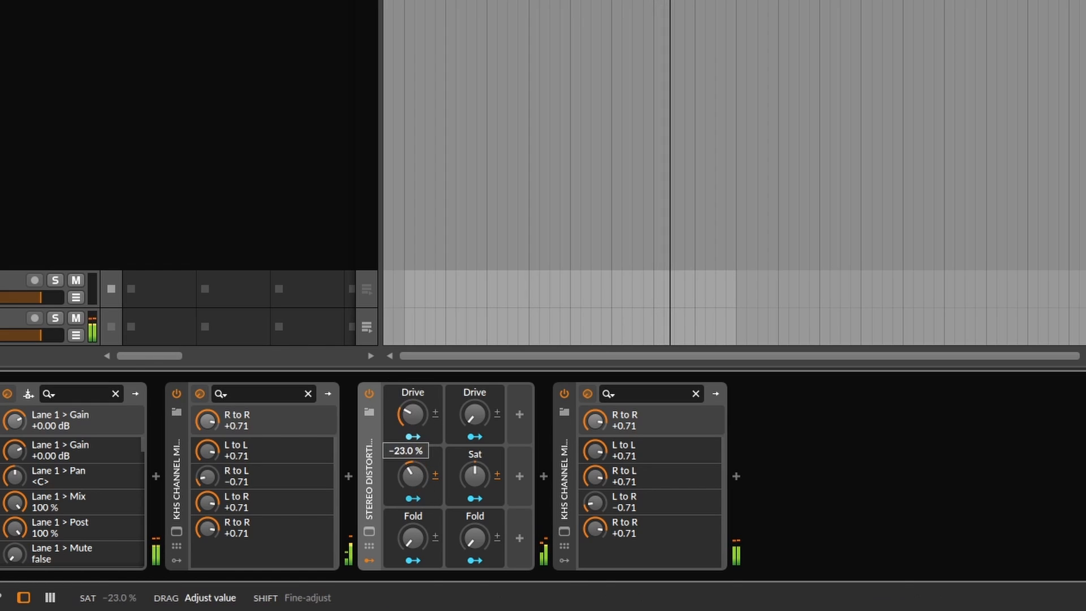
{"action": "left_click_drag", "start_coordinate": [413, 414], "coordinate": [413, 368]}
{"action": "mouse_move", "coordinate": [413, 475]}
{"action": "left_mouse_down"}
{"action": "mouse_move", "coordinate": [413, 492]}
{"action": "mouse_move", "coordinate": [413, 474]}
{"action": "left_mouse_up"}
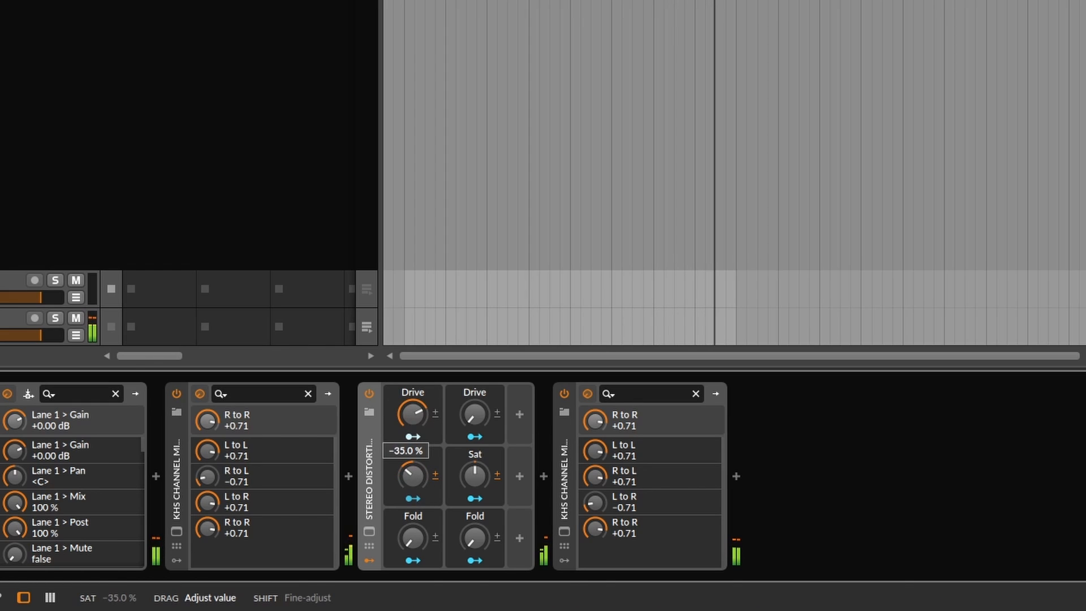
{"action": "left_click_drag", "start_coordinate": [414, 417], "coordinate": [414, 469]}
{"action": "double_click", "coordinate": [413, 475]}
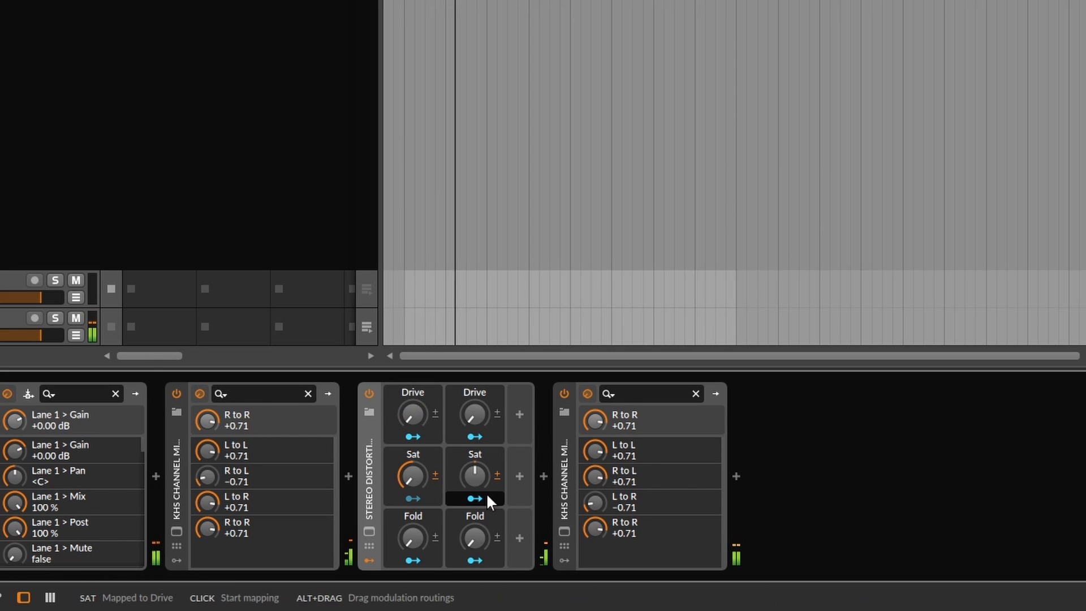
Step: Raise the second channel's Drive and Fold slightly, try its Sat at 33% and 18%, and reset the first channel's Sat
{"action": "mouse_move", "coordinate": [475, 415]}
{"action": "left_mouse_down"}
{"action": "mouse_move", "coordinate": [475, 396]}
{"action": "mouse_move", "coordinate": [475, 407]}
{"action": "left_mouse_up"}
{"action": "left_click_drag", "start_coordinate": [479, 462], "coordinate": [474, 479]}
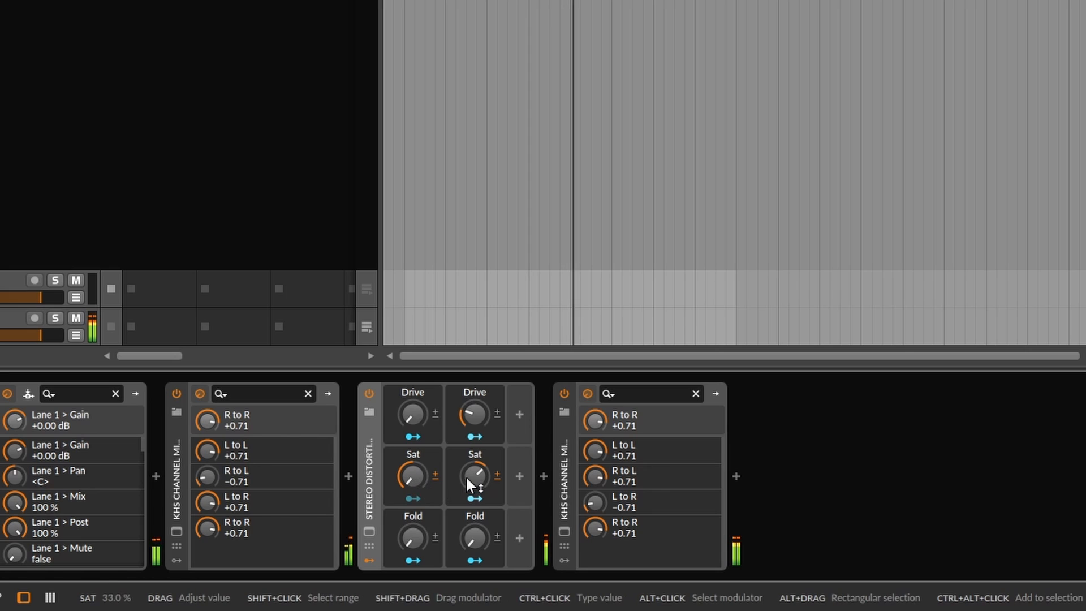
{"action": "left_click_drag", "start_coordinate": [474, 415], "coordinate": [473, 538]}
{"action": "left_click", "coordinate": [468, 466]}
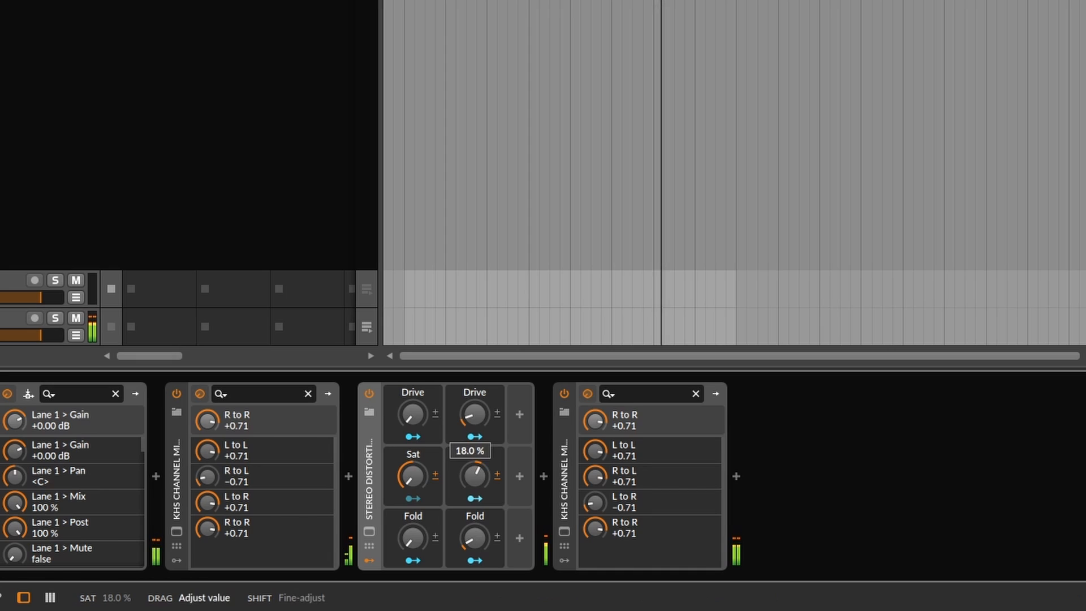
{"action": "double_click", "coordinate": [412, 476]}
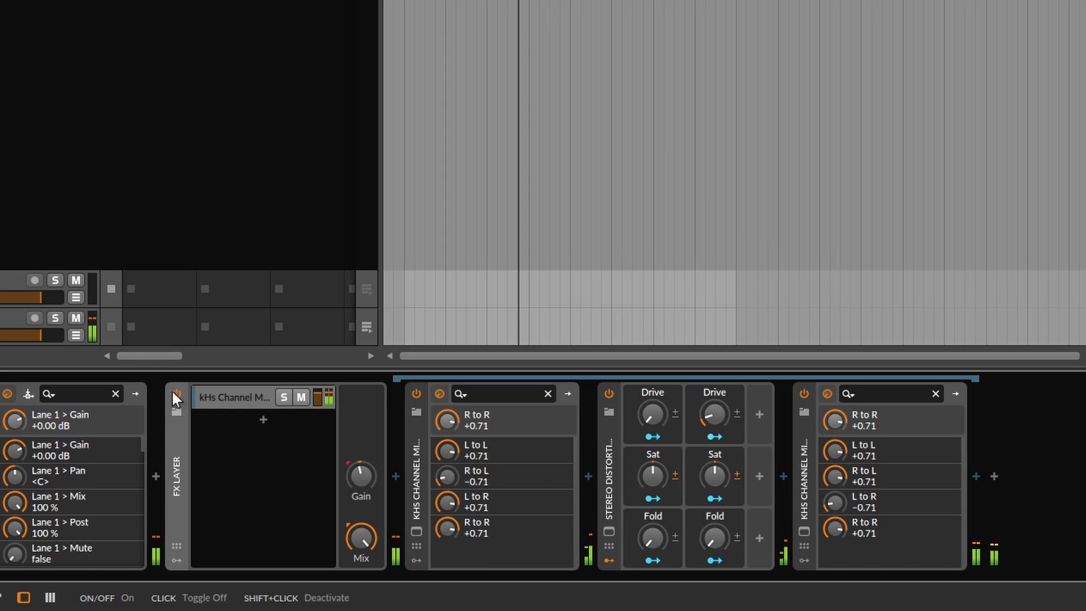
Step: Bypass and re-enable the FX Layer for comparison, and set Stereo Distortion's second Sat knob to 16%
{"action": "left_click", "coordinate": [173, 392]}
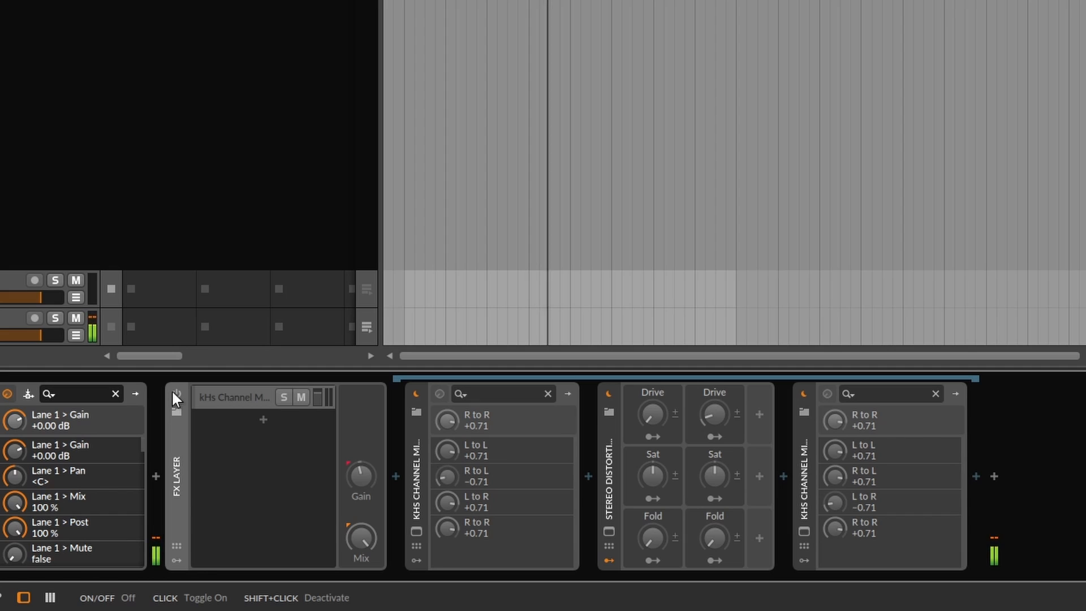
{"action": "left_click", "coordinate": [173, 392]}
{"action": "mouse_move", "coordinate": [728, 483]}
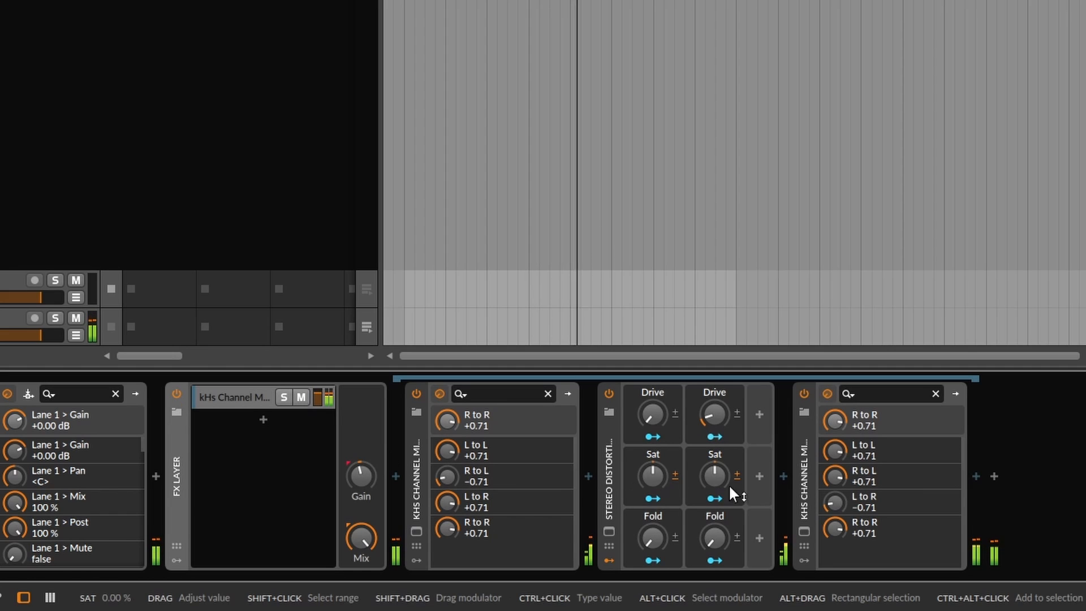
{"action": "mouse_move", "coordinate": [714, 475]}
{"action": "left_mouse_down"}
{"action": "mouse_move", "coordinate": [714, 459]}
{"action": "mouse_move", "coordinate": [712, 474]}
{"action": "left_mouse_up"}
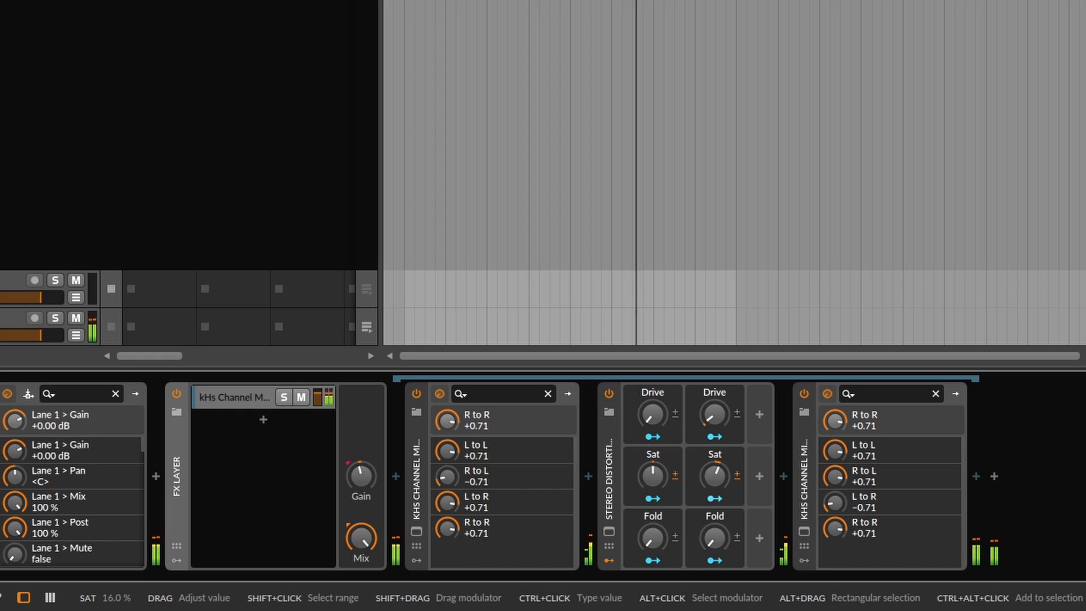
Step: Add a Transient Shaper with Attack 26%, Pump 12%, Speed 53% and Clip enabled, and set the EQ's low frequency to about 106 Hz
{"action": "left_click", "coordinate": [153, 477]}
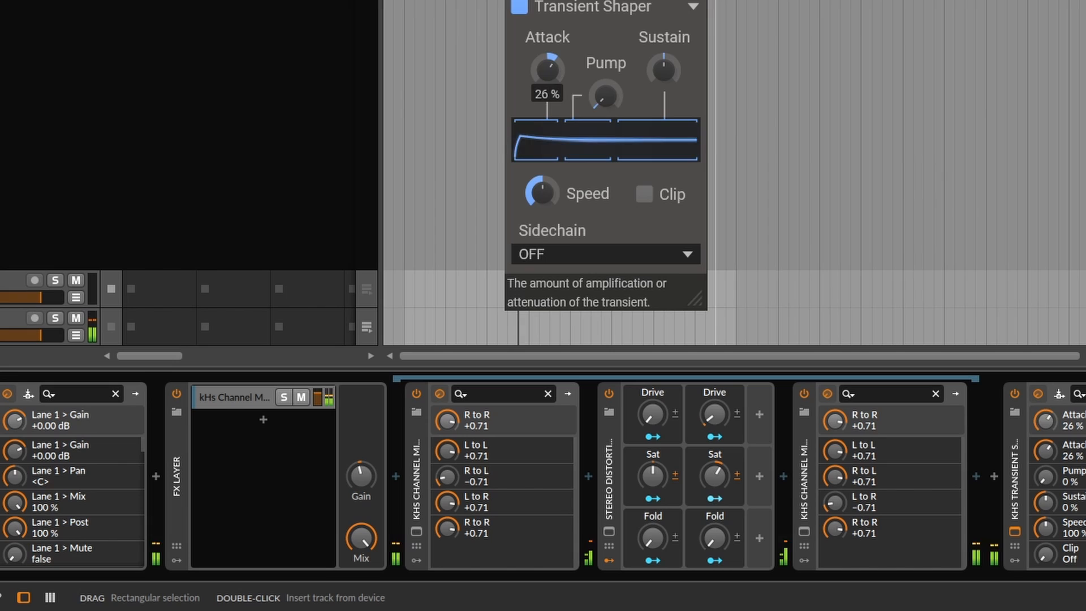
{"action": "left_click_drag", "start_coordinate": [606, 96], "coordinate": [606, 80]}
{"action": "left_click_drag", "start_coordinate": [543, 192], "coordinate": [543, 204]}
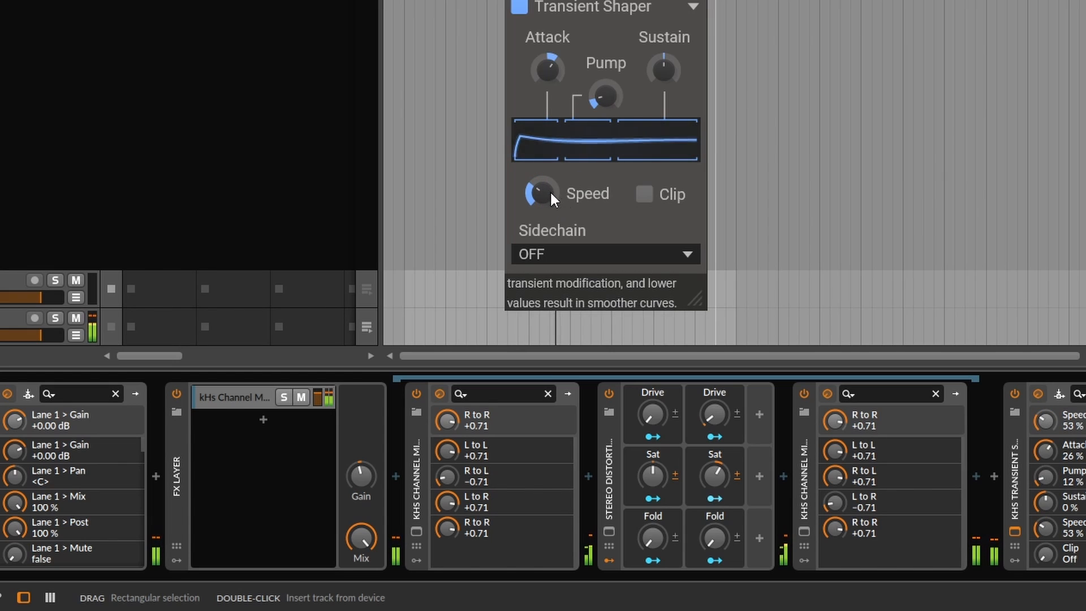
{"action": "left_click", "coordinate": [645, 195]}
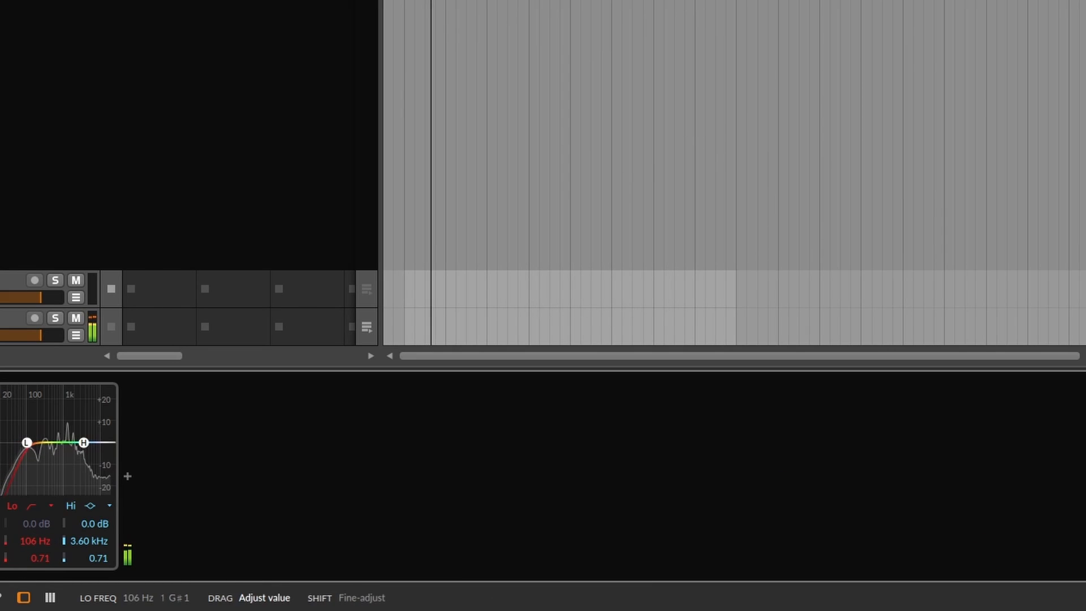
{"action": "left_click_drag", "start_coordinate": [35, 540], "coordinate": [32, 537]}
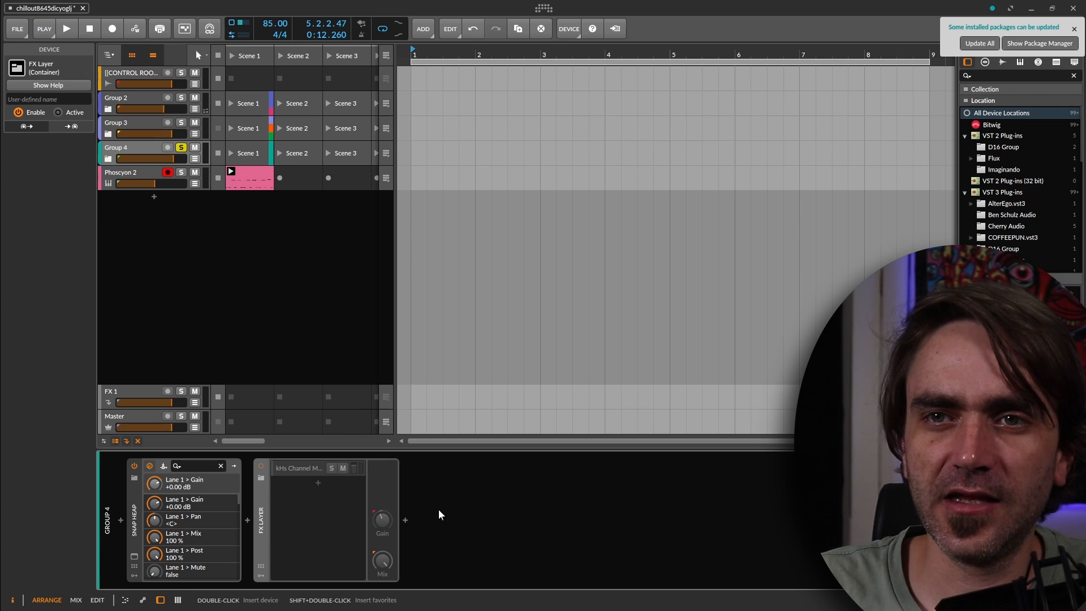
Step: Collapse the FX Layer and insert a new Snap Heap after it on the Group 4 device chain
{"action": "left_click", "coordinate": [261, 521]}
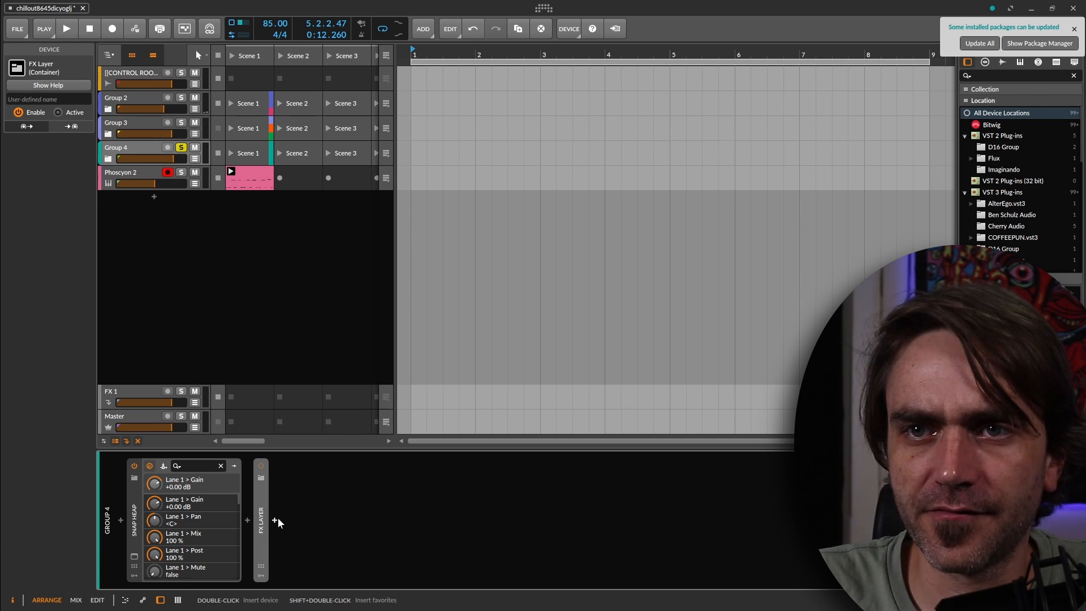
{"action": "double_click", "coordinate": [276, 520]}
{"action": "type", "text": "snap"}
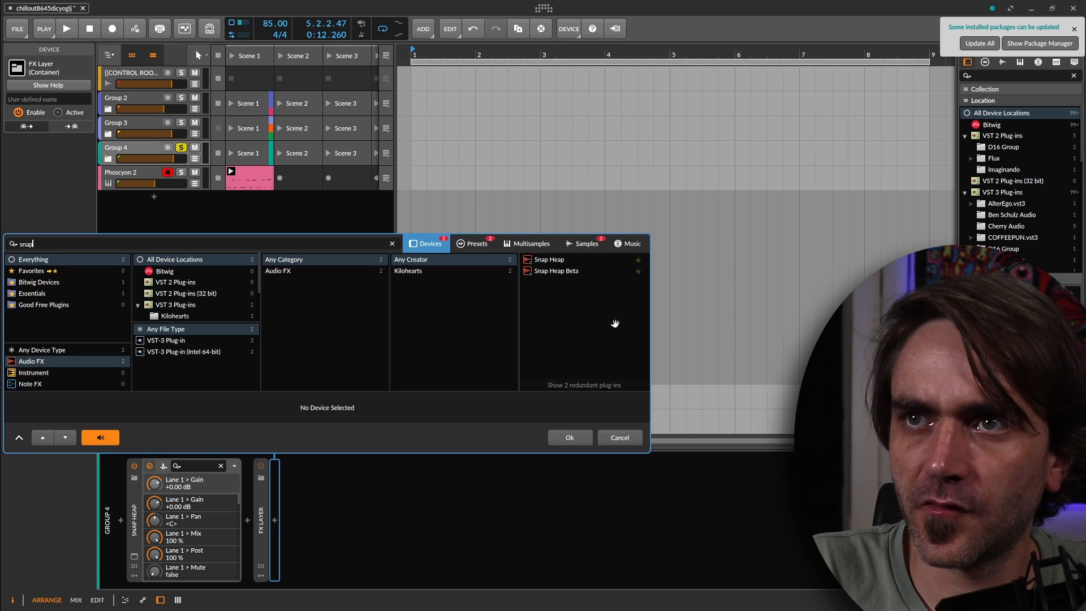
{"action": "left_click", "coordinate": [575, 258]}
{"action": "left_click", "coordinate": [569, 436]}
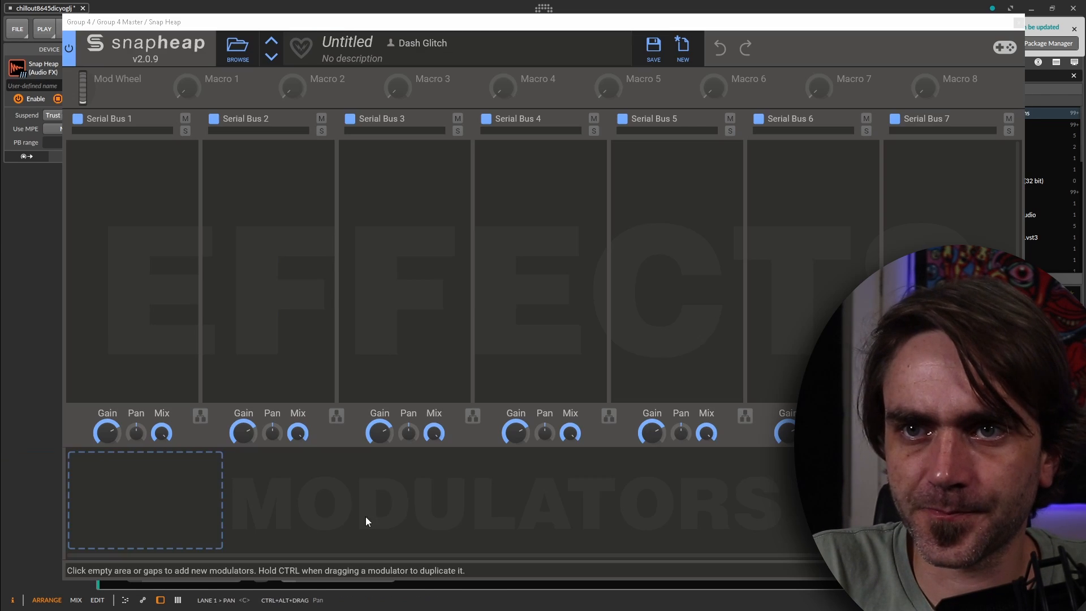
Step: Run the first two Snap Heap lanes in parallel and place a Channel Mixer in each of them
{"action": "left_click", "coordinate": [200, 416]}
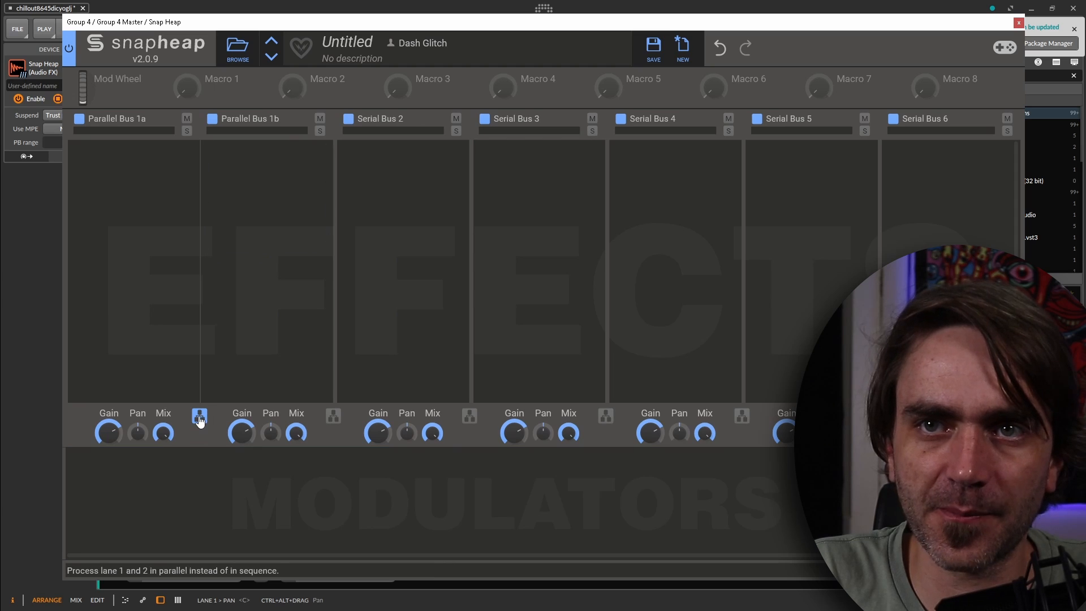
{"action": "left_click", "coordinate": [145, 172]}
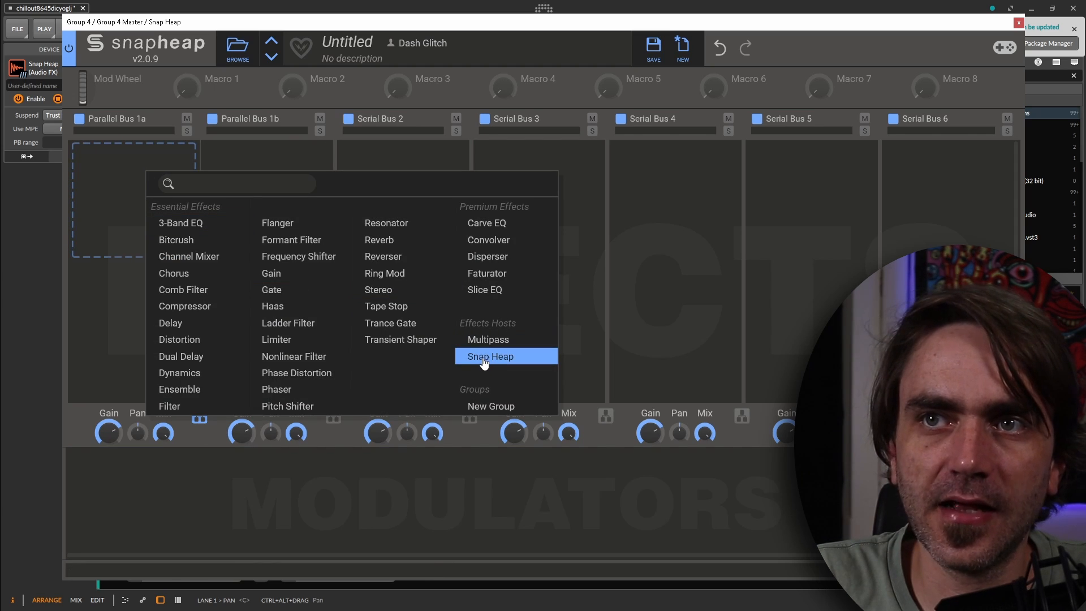
{"action": "left_click", "coordinate": [195, 259]}
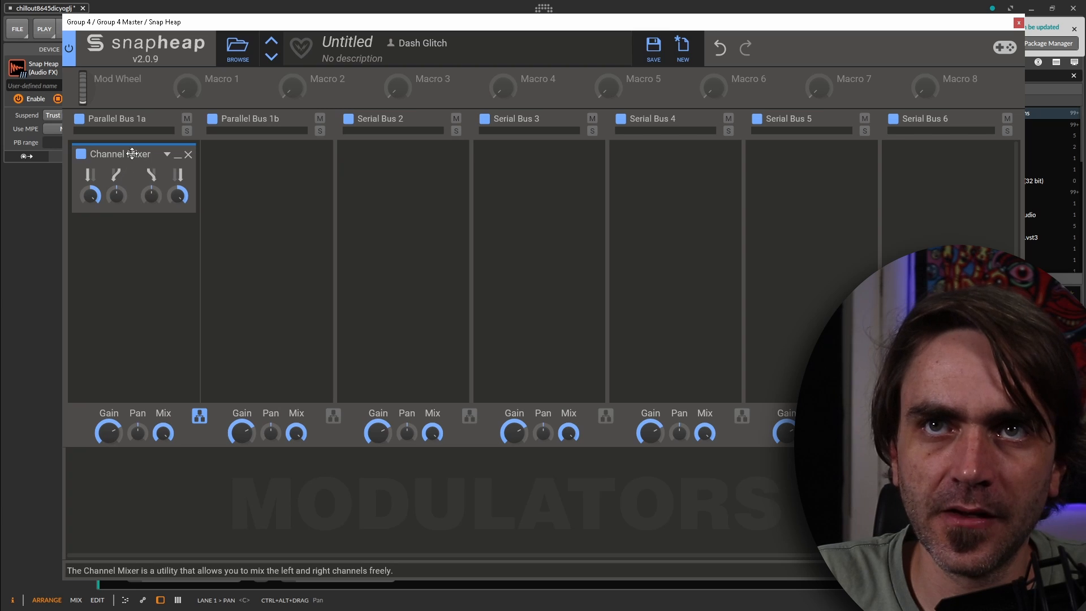
{"action": "left_click_drag", "start_coordinate": [132, 154], "coordinate": [257, 175]}
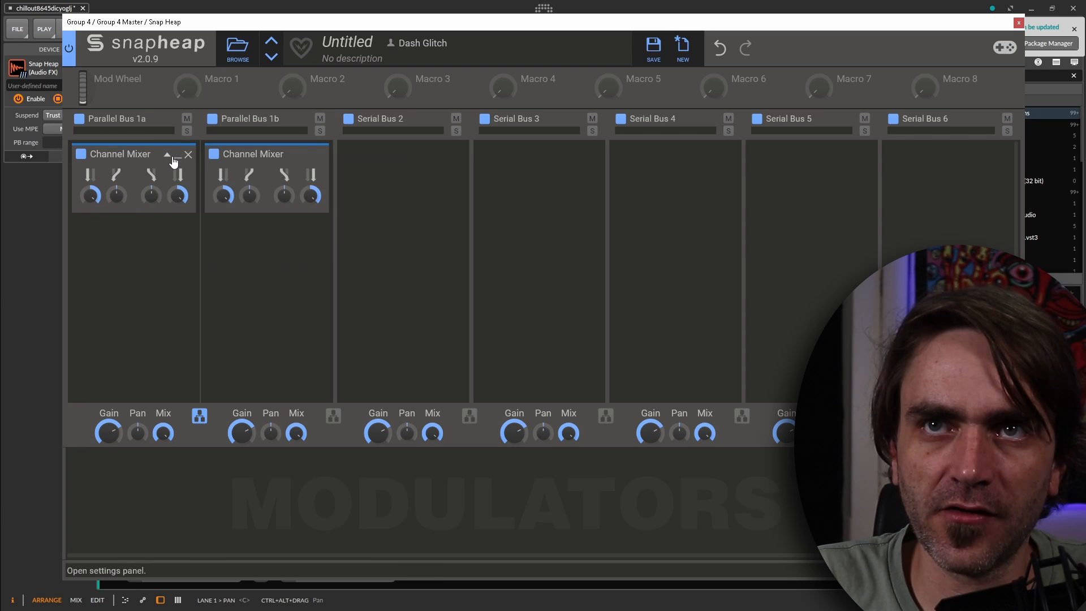
Step: Load the Mid Only preset in Parallel Bus 1a's Channel Mixer and Side Only in Parallel Bus 1b's
{"action": "left_click", "coordinate": [173, 159]}
{"action": "left_click", "coordinate": [81, 175]}
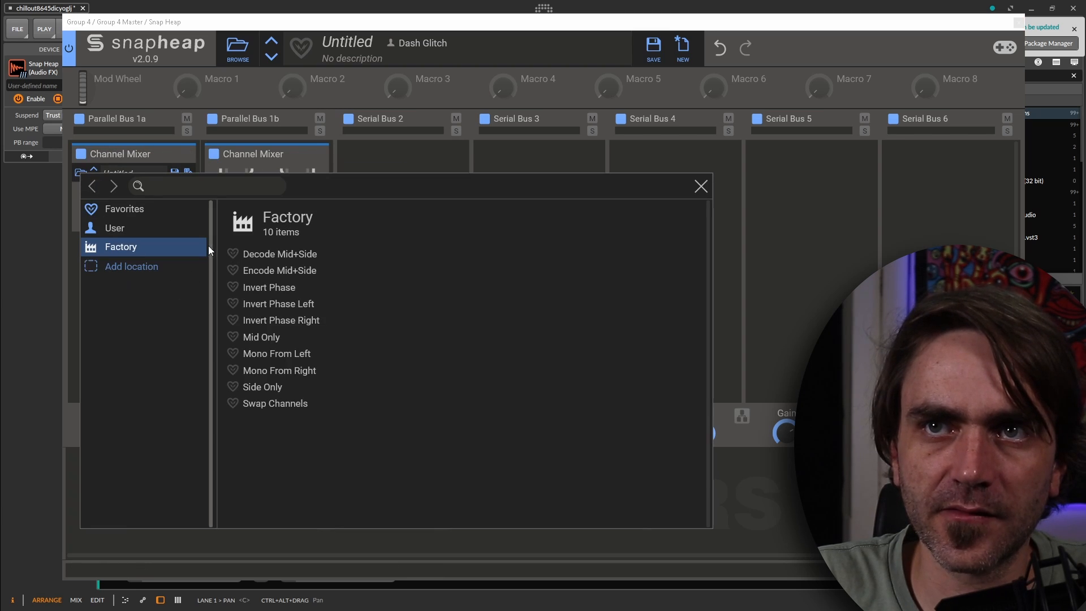
{"action": "double_click", "coordinate": [260, 338]}
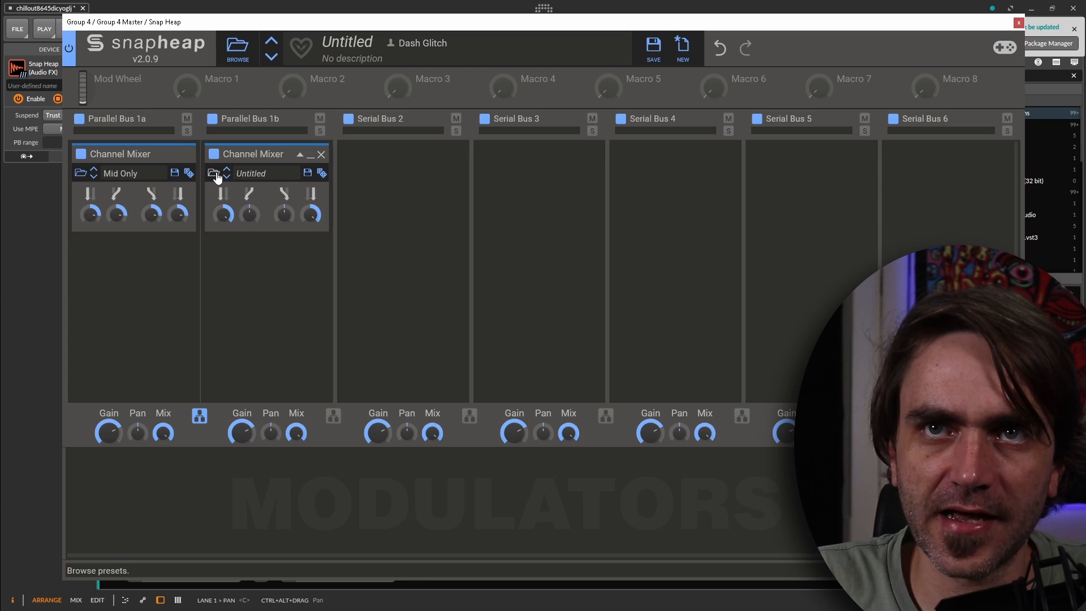
{"action": "left_click", "coordinate": [214, 174]}
{"action": "double_click", "coordinate": [266, 388]}
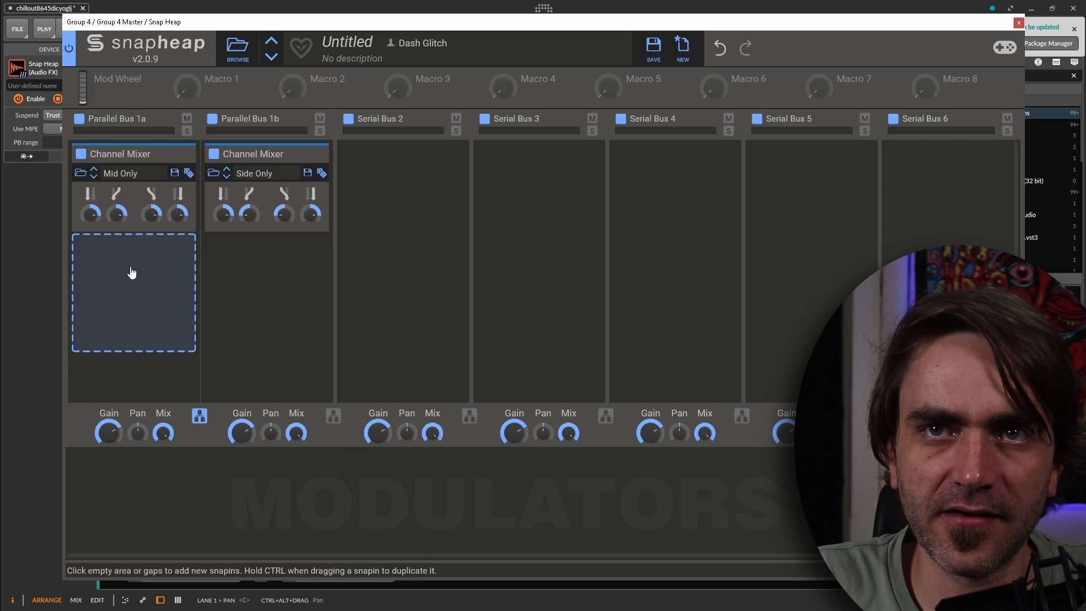
Step: Add a Distortion below the Mid Only Channel Mixer on Parallel Bus 1a
{"action": "left_click", "coordinate": [131, 273]}
{"action": "left_click", "coordinate": [79, 306]}
{"action": "left_click", "coordinate": [261, 327]}
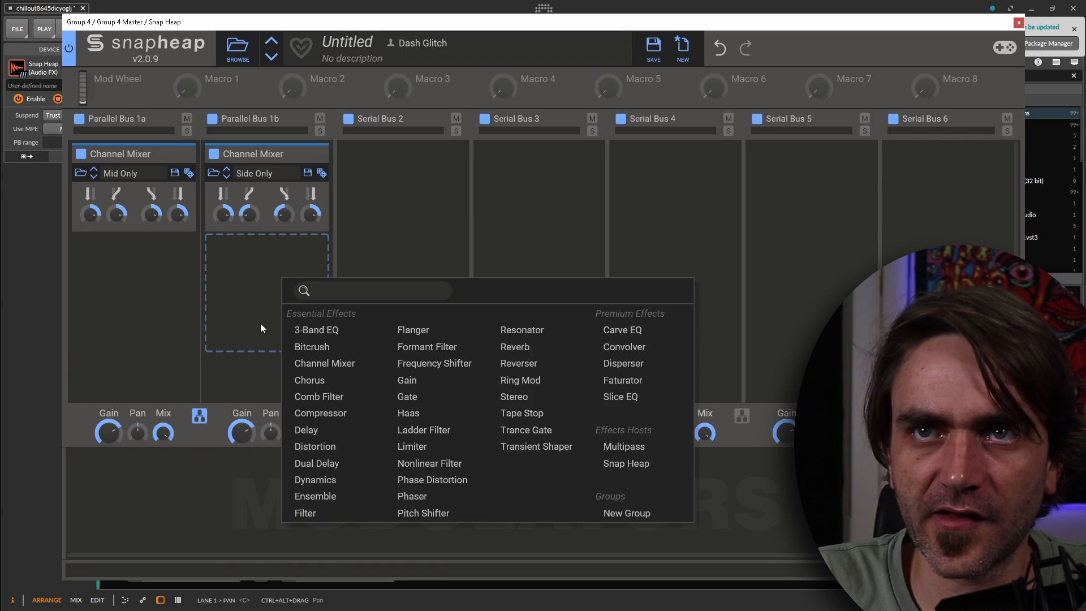
{"action": "left_click", "coordinate": [202, 274]}
{"action": "left_click", "coordinate": [127, 290]}
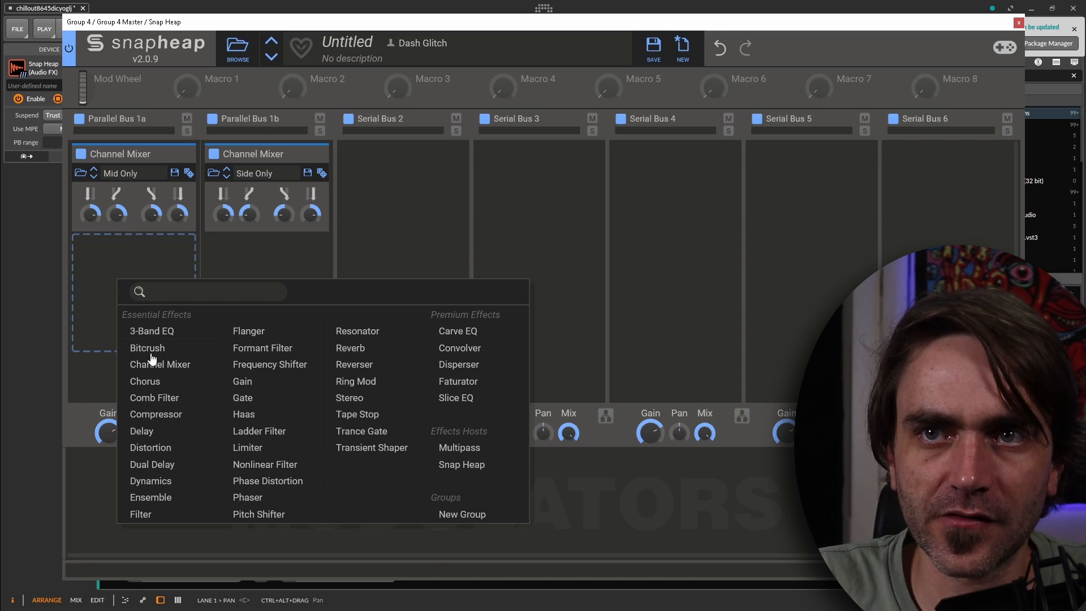
{"action": "left_click", "coordinate": [143, 444]}
{"action": "scroll", "coordinate": [164, 294], "scroll_direction": "down", "scroll_amount": 2}
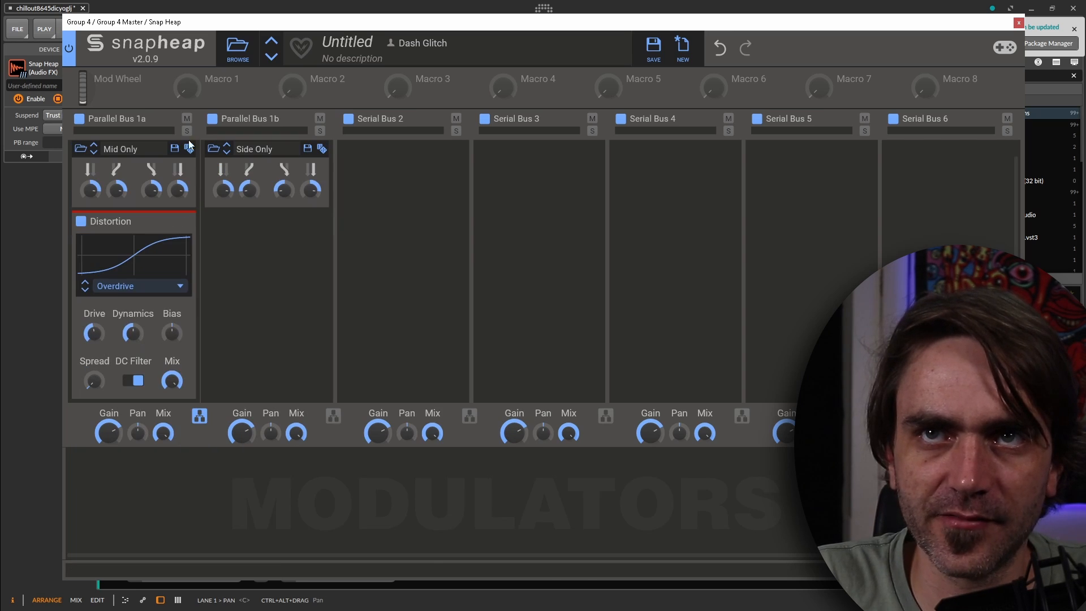
Step: Start playback and make the Snap Heap view more compact, hiding both Channel Mixers' preset rows and shrinking the window
{"action": "left_click", "coordinate": [7, 215]}
{"action": "key", "text": "space"}
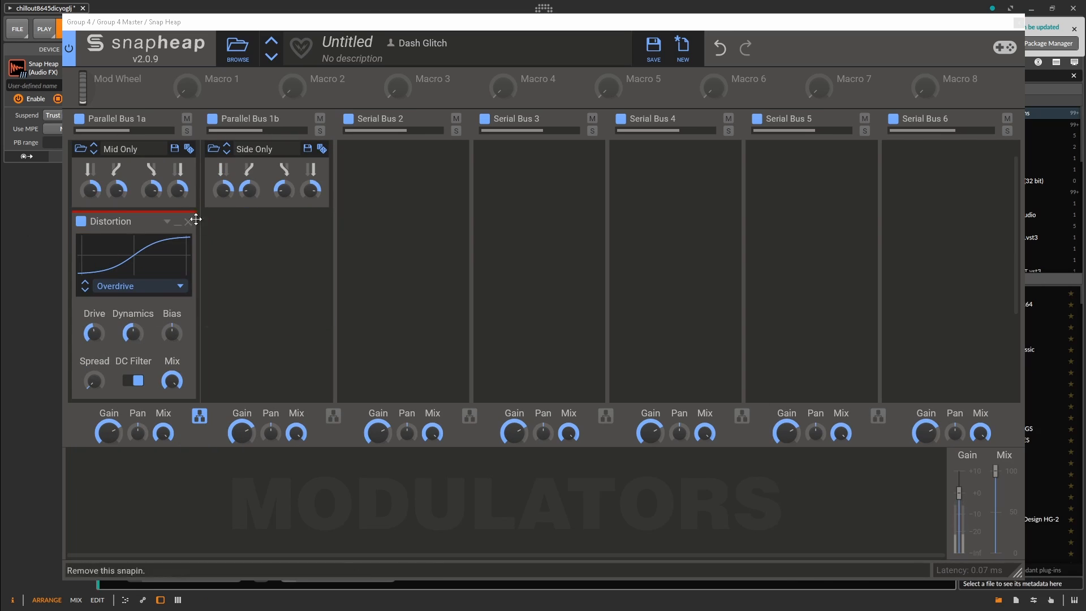
{"action": "scroll", "coordinate": [205, 213], "scroll_direction": "up", "scroll_amount": 2}
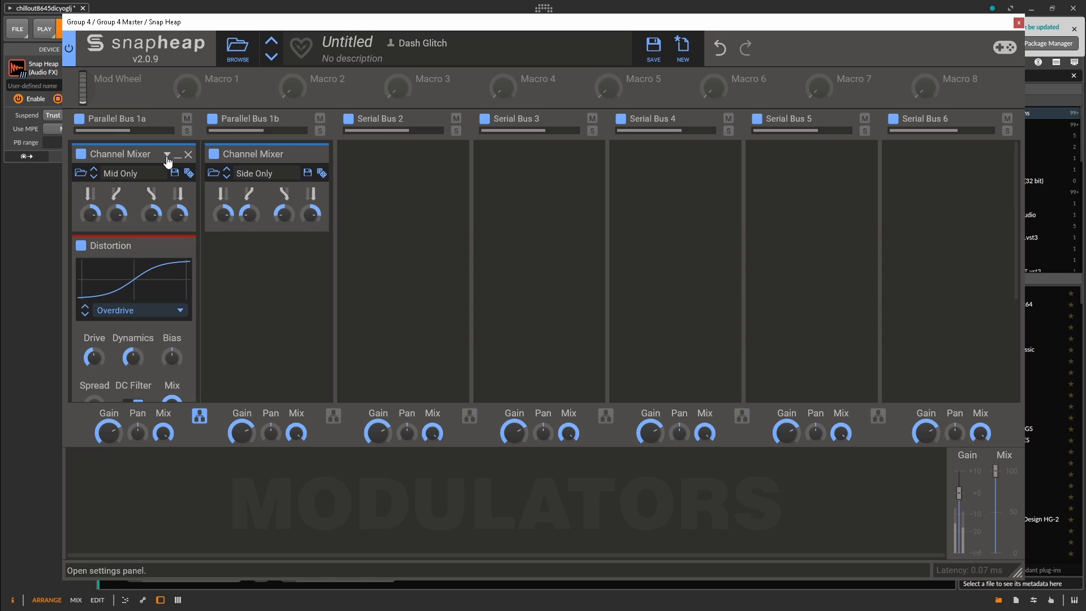
{"action": "left_click", "coordinate": [169, 156]}
{"action": "left_click", "coordinate": [301, 156]}
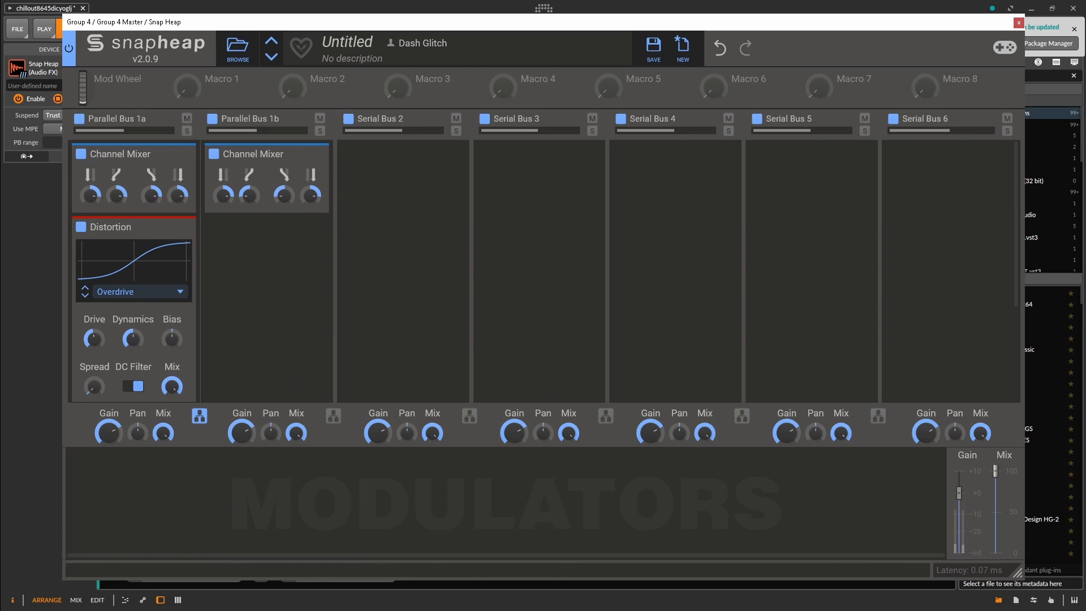
{"action": "left_click_drag", "start_coordinate": [1019, 573], "coordinate": [915, 574]}
Step: Add a Gain at the end of both parallel buses, at 0 dB on 1a and +15.50 dB on 1b
{"action": "left_click", "coordinate": [136, 401]}
{"action": "left_click", "coordinate": [213, 457]}
{"action": "left_click_drag", "start_coordinate": [116, 387], "coordinate": [116, 422]}
{"action": "left_click", "coordinate": [245, 211]}
{"action": "left_click", "coordinate": [315, 263]}
{"action": "left_click_drag", "start_coordinate": [234, 216], "coordinate": [234, 199]}
{"action": "double_click", "coordinate": [104, 395]}
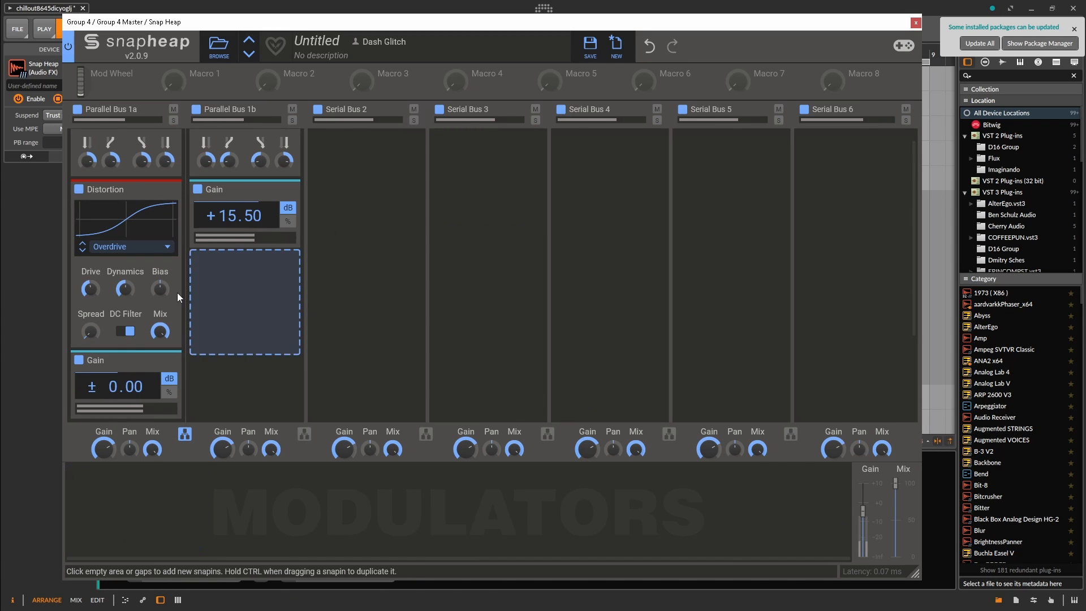
Step: Solo Parallel Bus 1a and raise its Distortion's Drive
{"action": "left_click", "coordinate": [174, 121]}
{"action": "left_click_drag", "start_coordinate": [90, 289], "coordinate": [90, 275]}
{"action": "left_click", "coordinate": [102, 188]}
{"action": "left_click", "coordinate": [477, 264]}
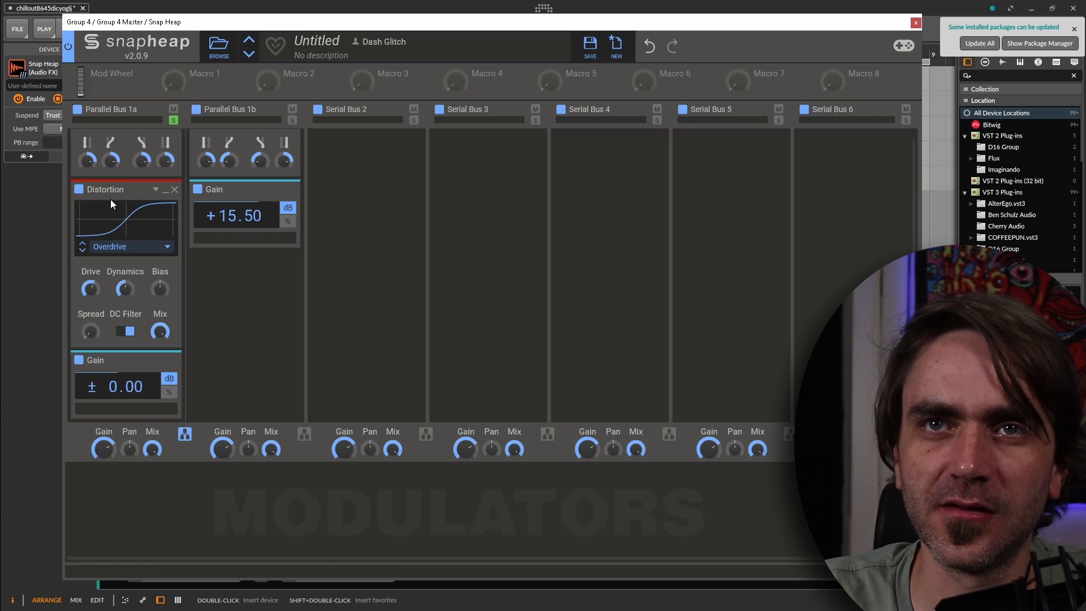
Step: Insert a Slice EQ before the Distortion on Parallel Bus 1a and open its editor
{"action": "left_click", "coordinate": [104, 183]}
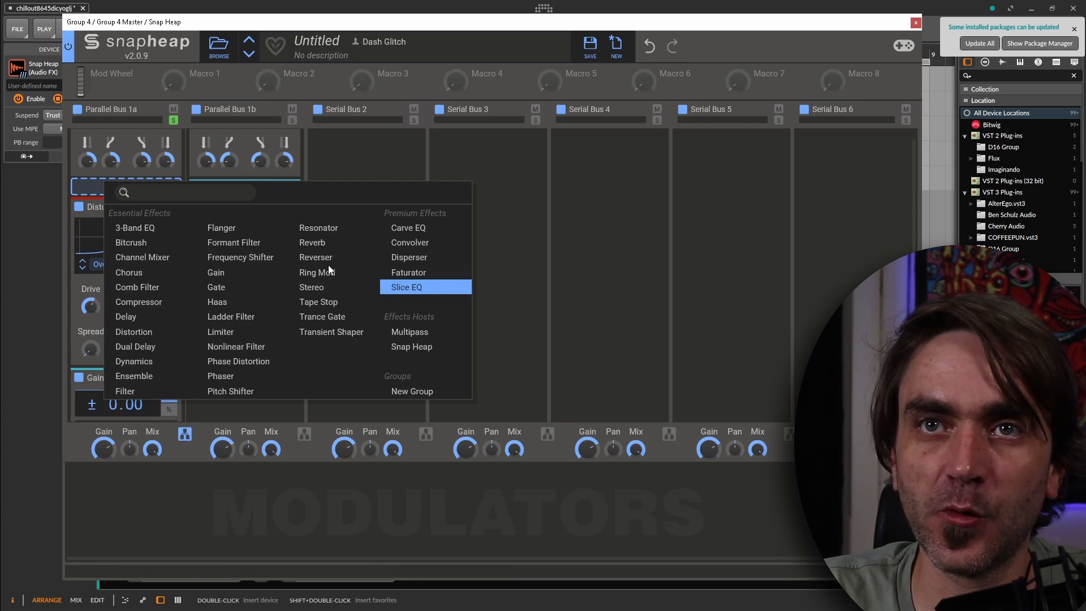
{"action": "left_click", "coordinate": [406, 286]}
{"action": "left_click", "coordinate": [172, 213]}
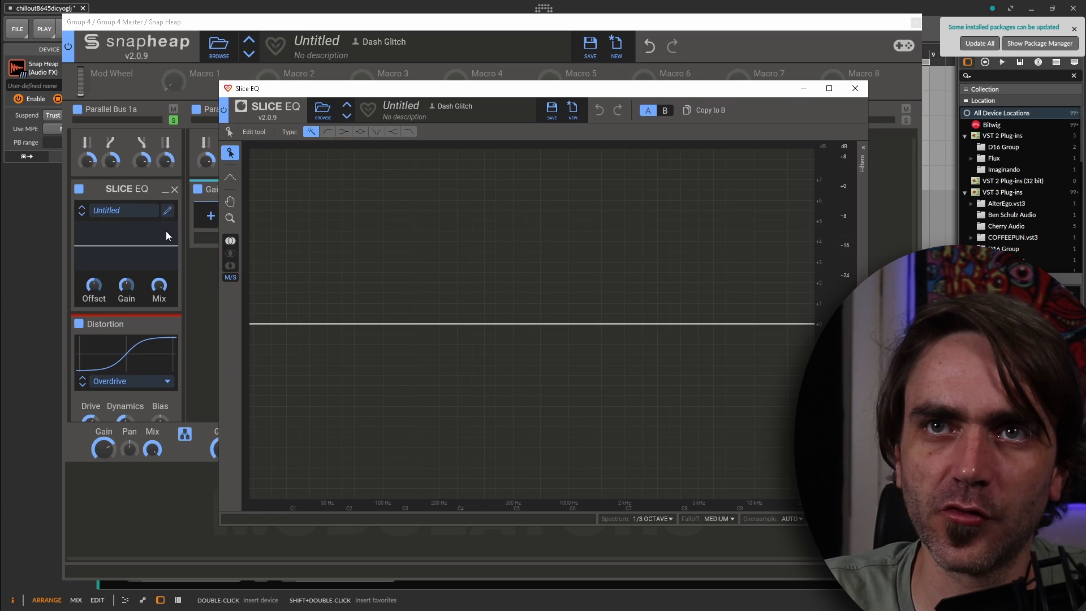
Step: Shape the Slice EQ curve with a boost around 350 Hz between a deep cut near 120 Hz and a shallow cut near 1 kHz
{"action": "left_click_drag", "start_coordinate": [426, 324], "coordinate": [436, 220]}
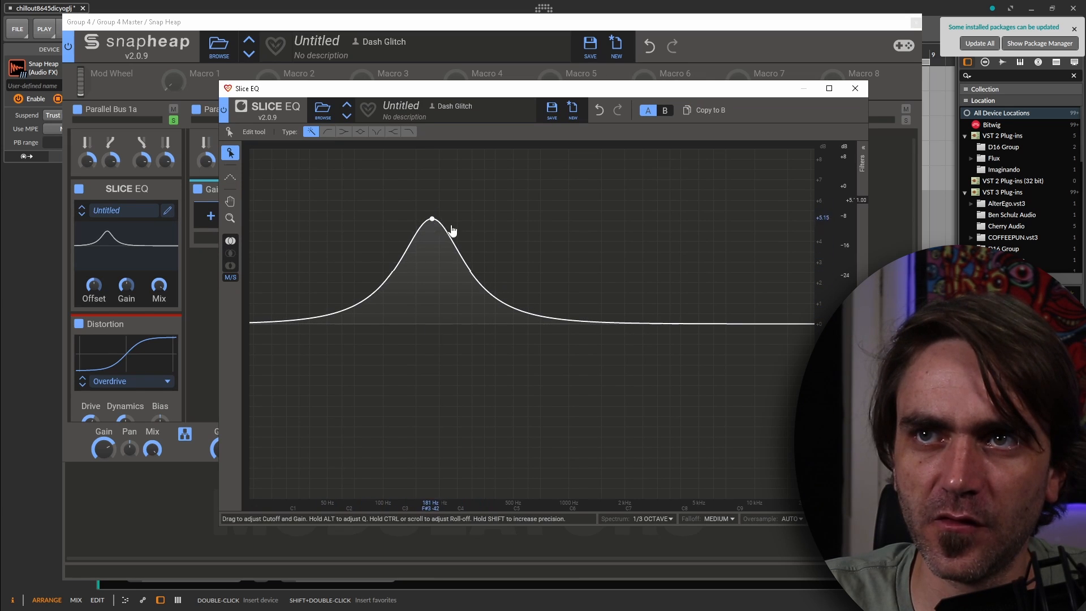
{"action": "left_click_drag", "start_coordinate": [453, 229], "coordinate": [536, 250]}
{"action": "left_click_drag", "start_coordinate": [384, 327], "coordinate": [399, 456]}
{"action": "left_click_drag", "start_coordinate": [515, 238], "coordinate": [485, 218]}
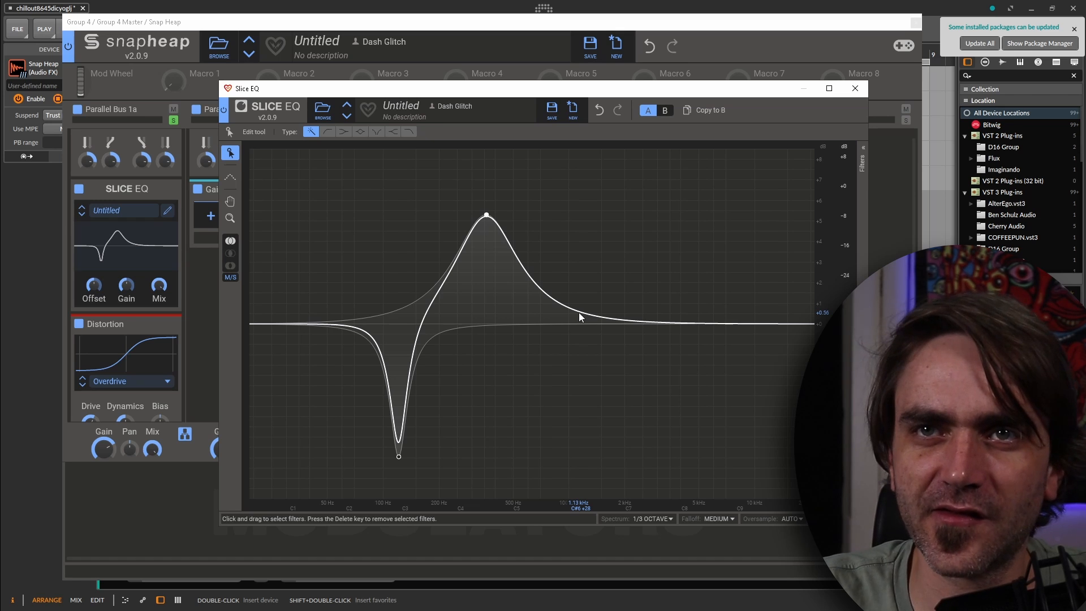
{"action": "left_click_drag", "start_coordinate": [625, 323], "coordinate": [565, 375]}
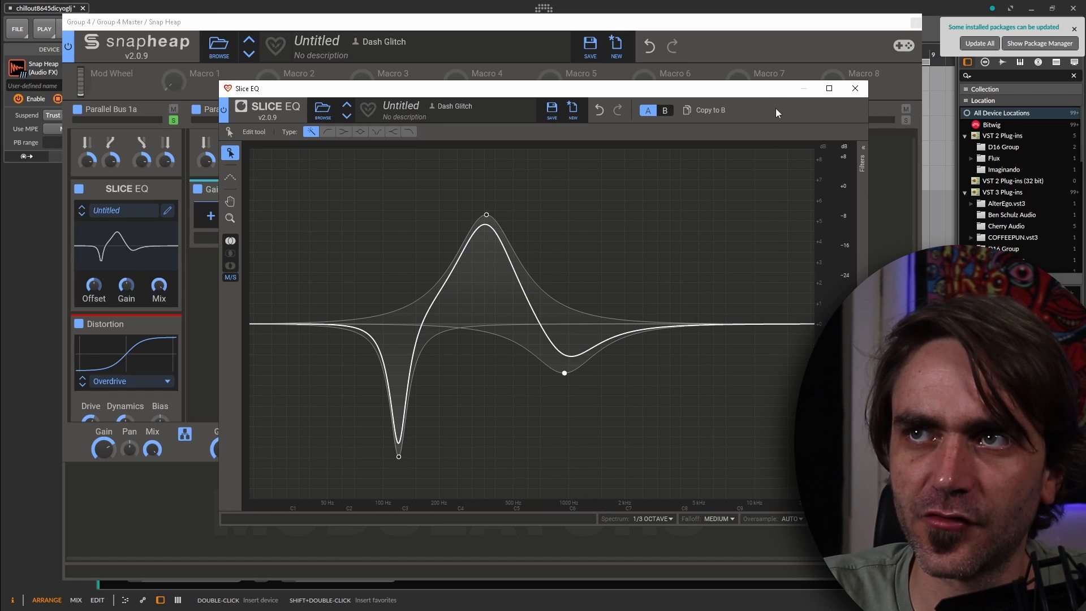
{"action": "left_click", "coordinate": [854, 89]}
Step: Insert a Reverb followed by a Haas before the Gain on Parallel Bus 1b
{"action": "left_click", "coordinate": [232, 300]}
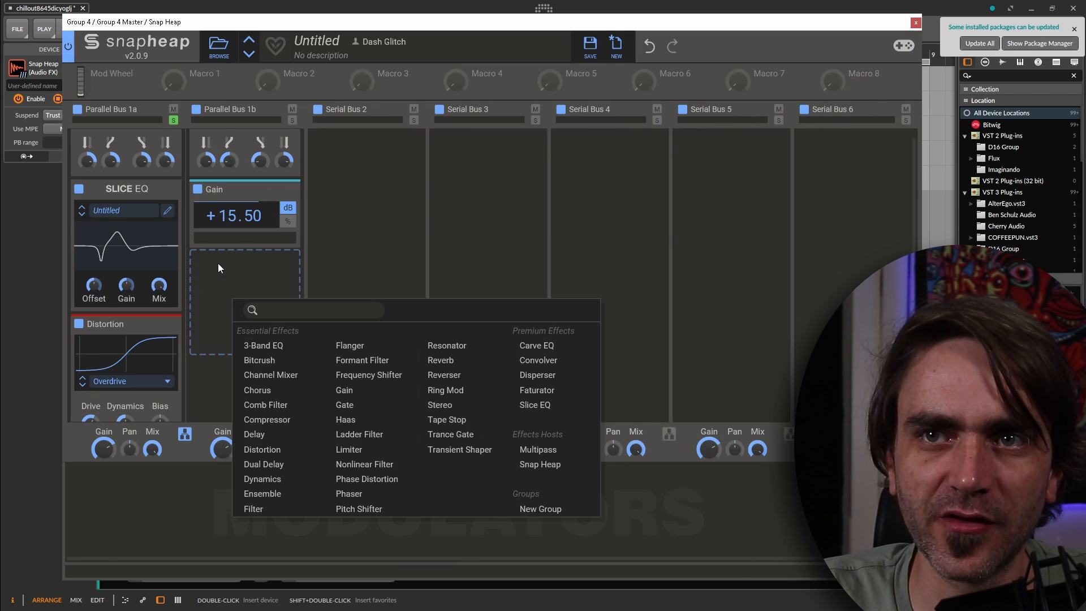
{"action": "left_click", "coordinate": [218, 266]}
{"action": "left_click", "coordinate": [227, 181]}
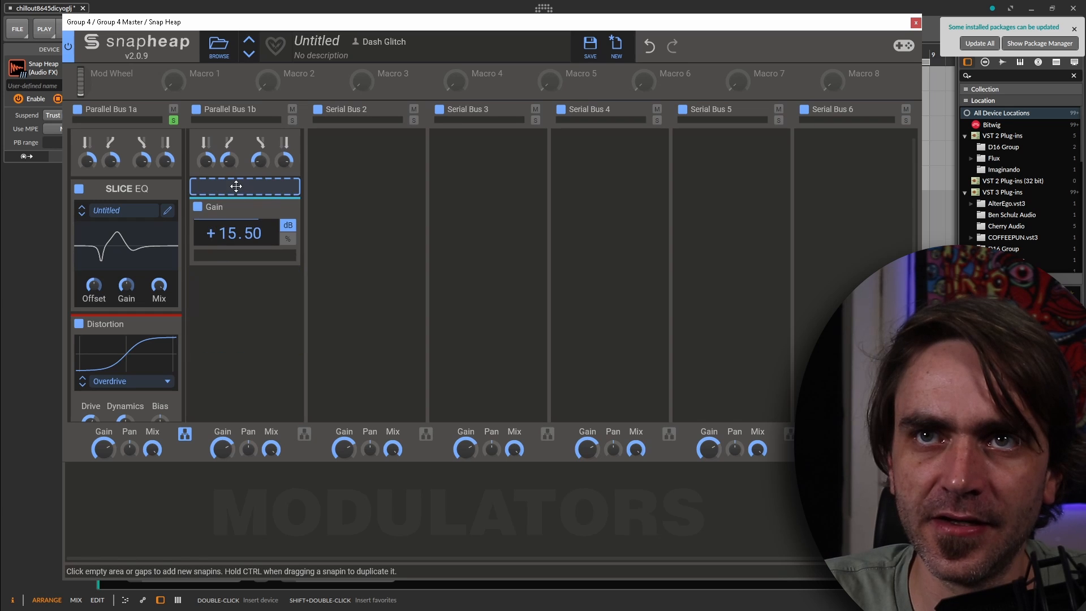
{"action": "left_click", "coordinate": [447, 251]}
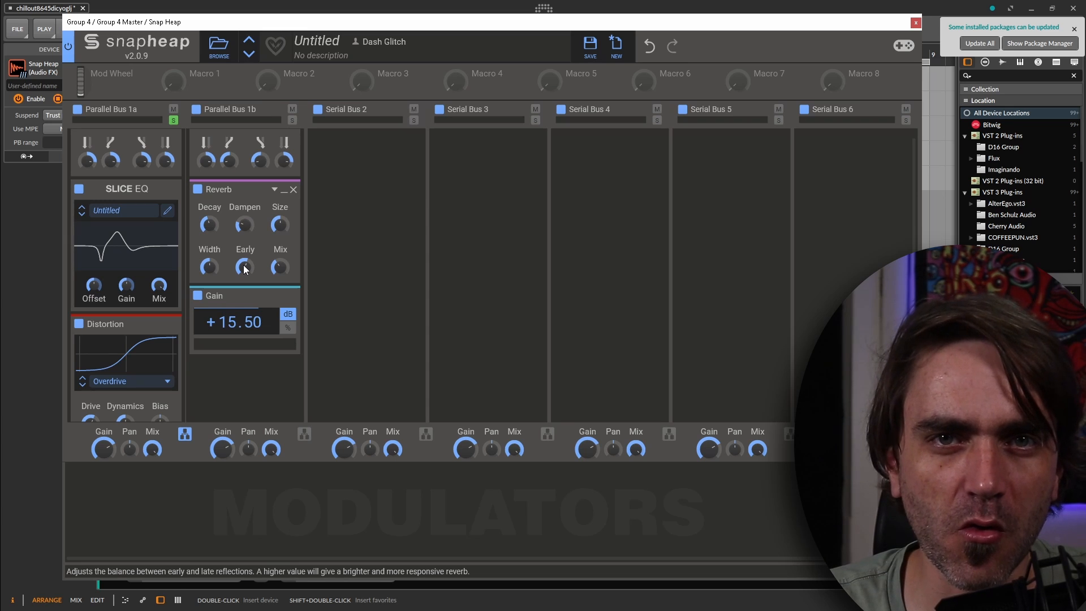
{"action": "left_click", "coordinate": [237, 289]}
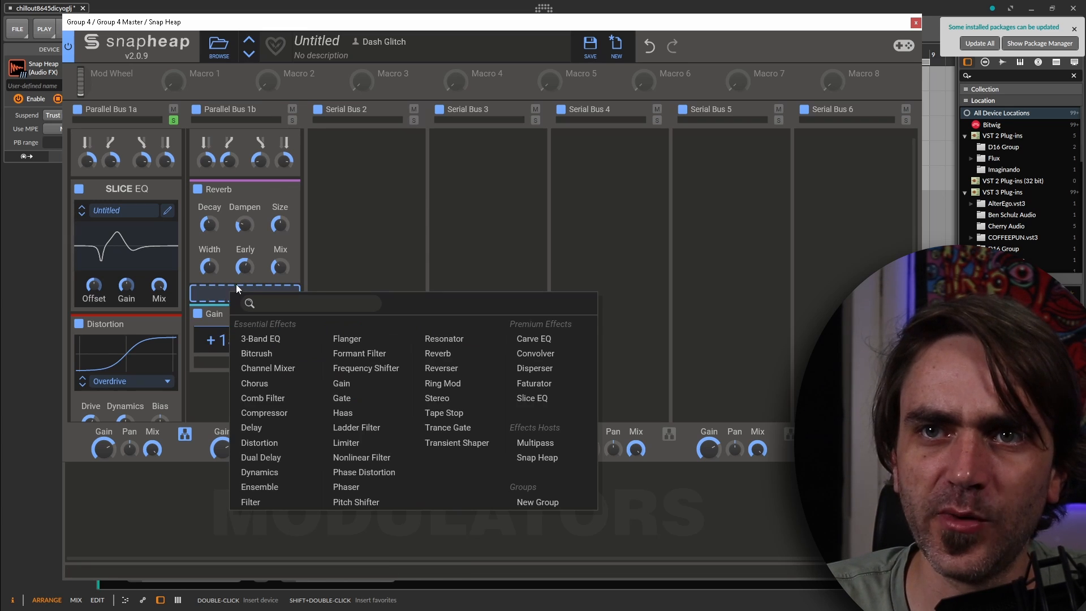
{"action": "left_click", "coordinate": [343, 413]}
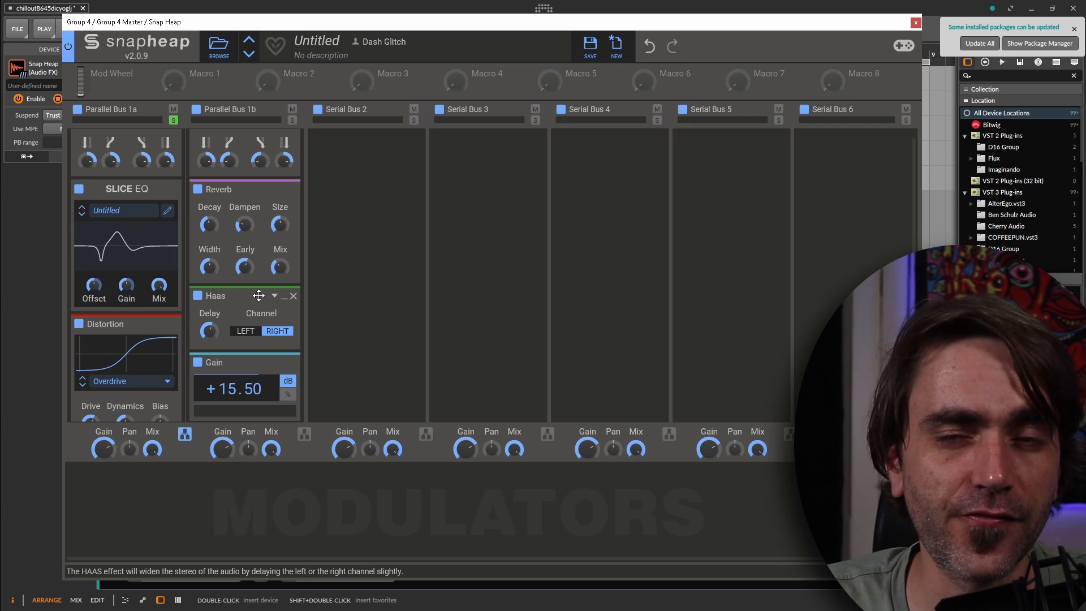
Step: Play the track with Parallel Bus 1a unsoloed, set bus 1b's Gain to +12.48 dB and raise its Reverb's Mix and Dampen
{"action": "key", "text": "space"}
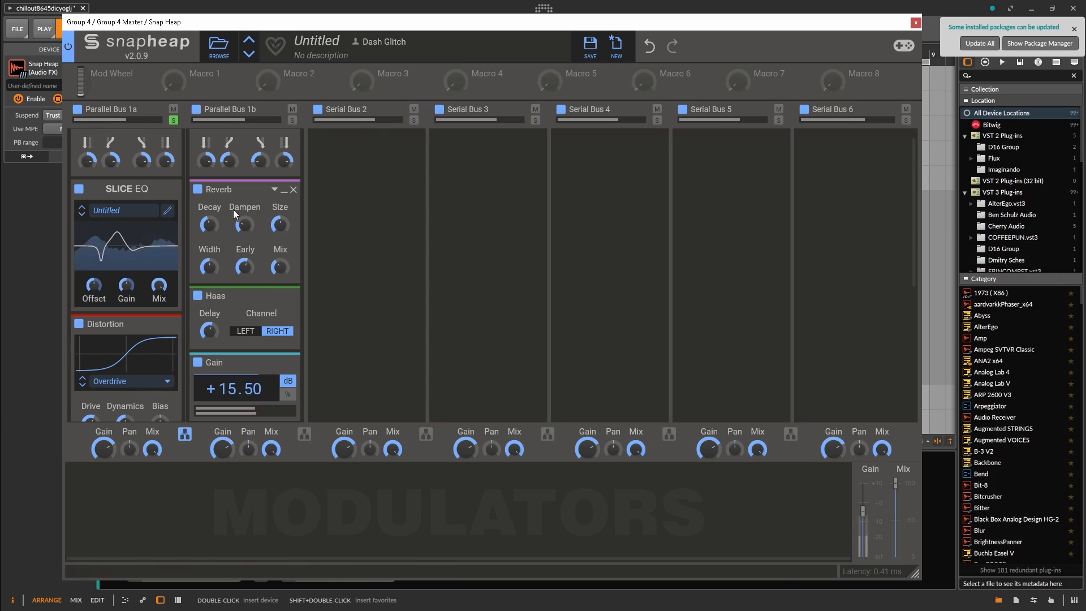
{"action": "left_click_drag", "start_coordinate": [280, 268], "coordinate": [280, 308]}
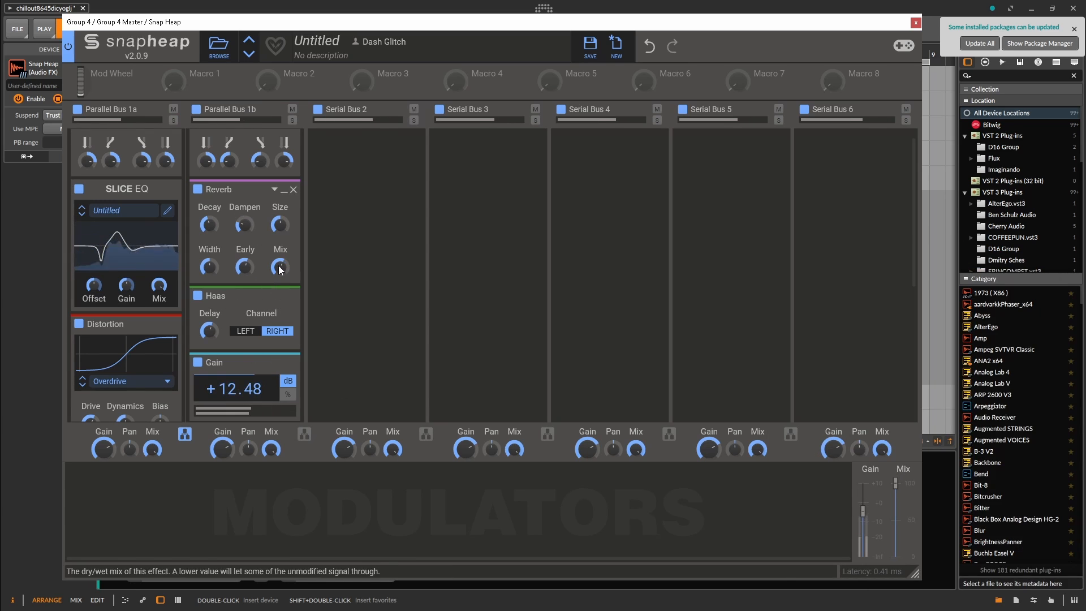
{"action": "left_click_drag", "start_coordinate": [244, 225], "coordinate": [244, 210]}
Step: Reshape the Slice EQ with the deep cut at about 97 Hz, a low-end boost, a peak near 1.2 kHz and a high boost around 7.5 kHz
{"action": "left_click", "coordinate": [168, 210]}
{"action": "left_click_drag", "start_coordinate": [400, 454], "coordinate": [381, 468]}
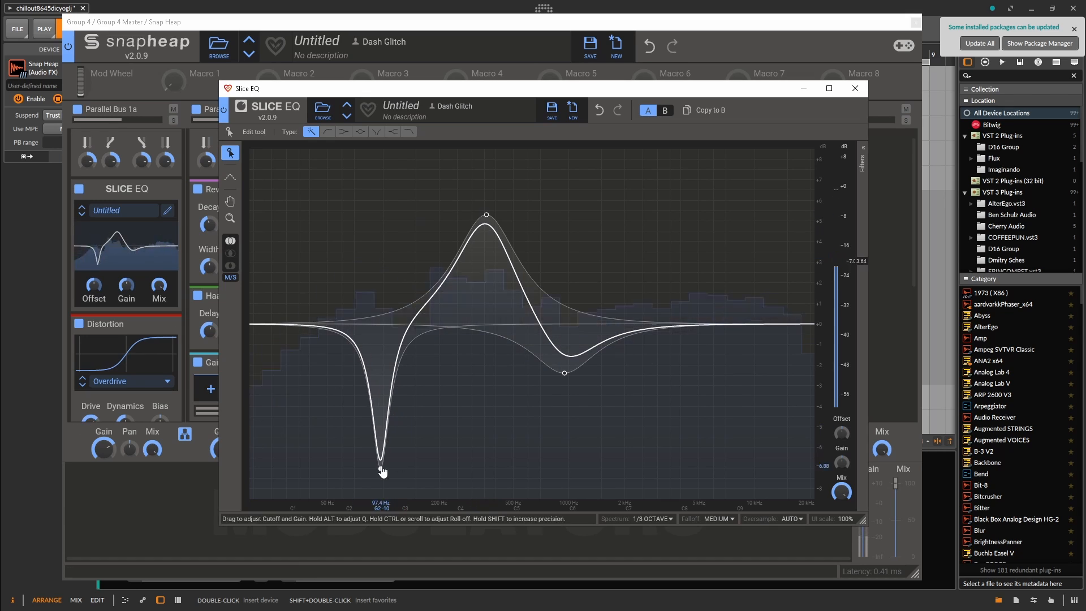
{"action": "left_click_drag", "start_coordinate": [331, 323], "coordinate": [331, 293]}
{"action": "left_click_drag", "start_coordinate": [488, 216], "coordinate": [583, 172]}
{"action": "left_click_drag", "start_coordinate": [564, 373], "coordinate": [541, 395]}
{"action": "left_click_drag", "start_coordinate": [725, 323], "coordinate": [733, 281]}
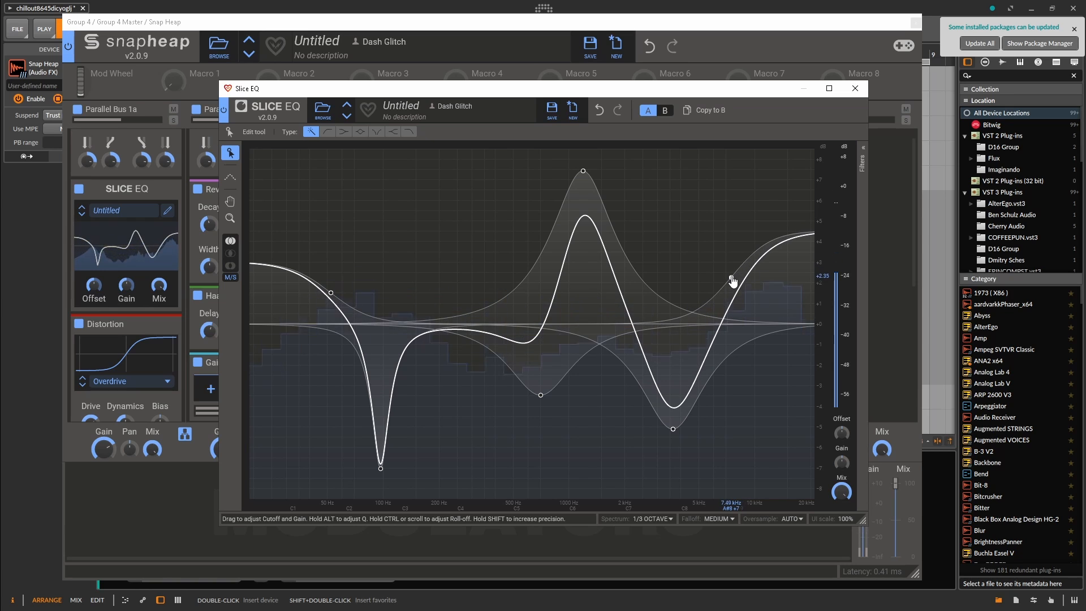
{"action": "left_click", "coordinate": [855, 88]}
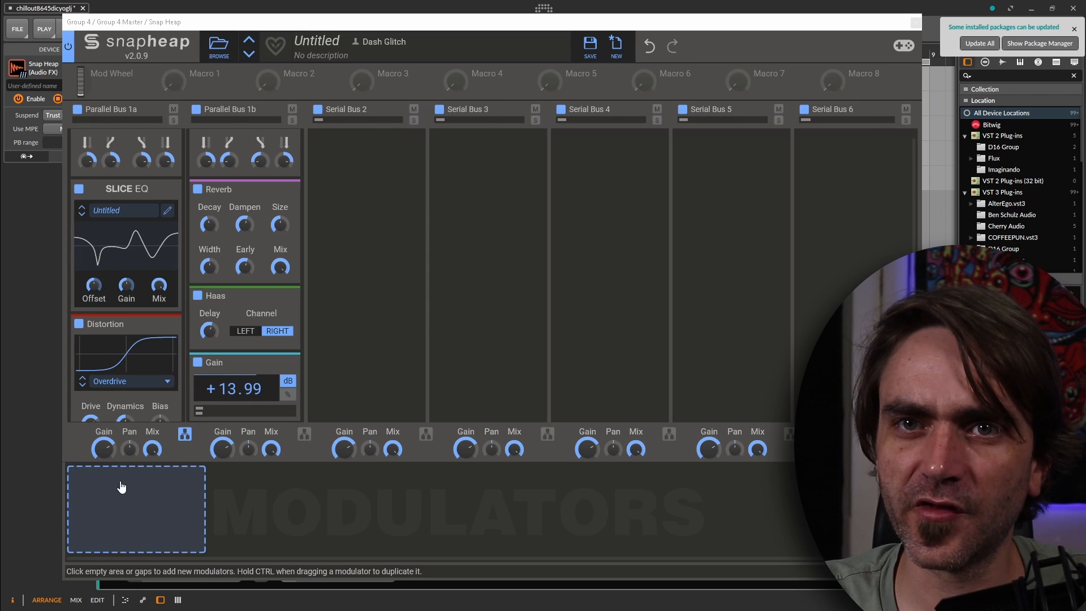
Step: Add an Audio Follower modulator to Snap Heap
{"action": "left_click", "coordinate": [139, 491]}
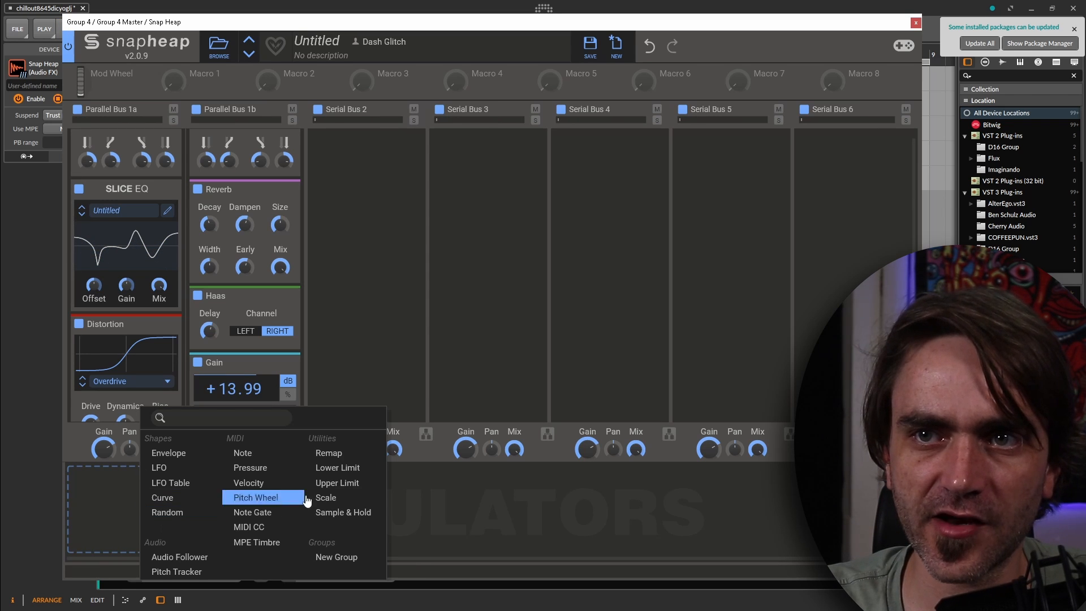
{"action": "left_click", "coordinate": [180, 557]}
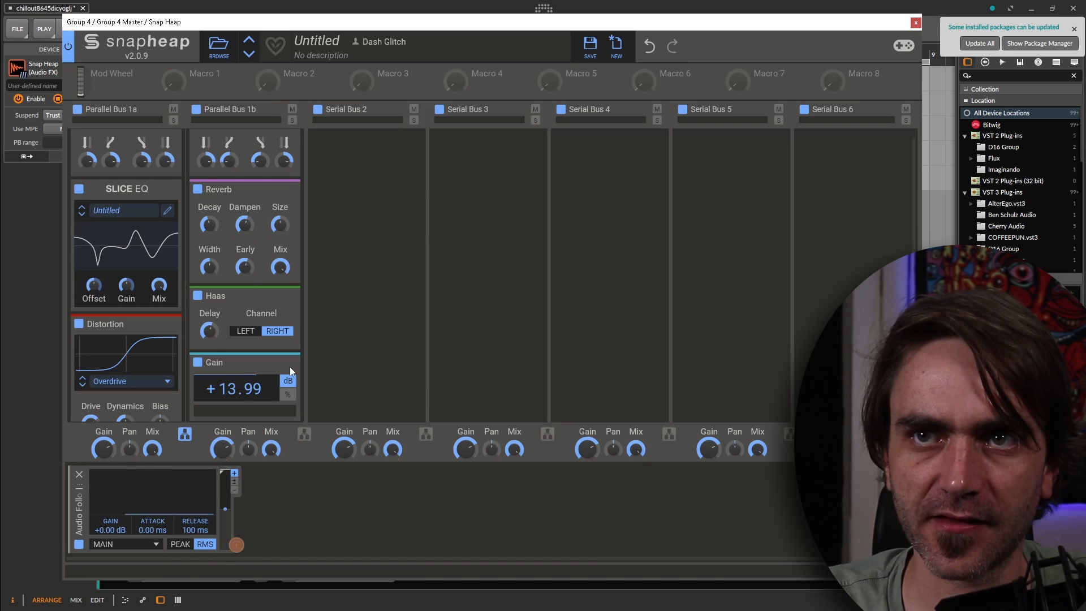
Step: Modulate bus 1b's Reverb Mix and Gain with the Audio Follower, using +11.16 dB follower gain, 119 ms release and a negative amount on the +15.60 dB Gain
{"action": "left_click_drag", "start_coordinate": [290, 367], "coordinate": [280, 267]}
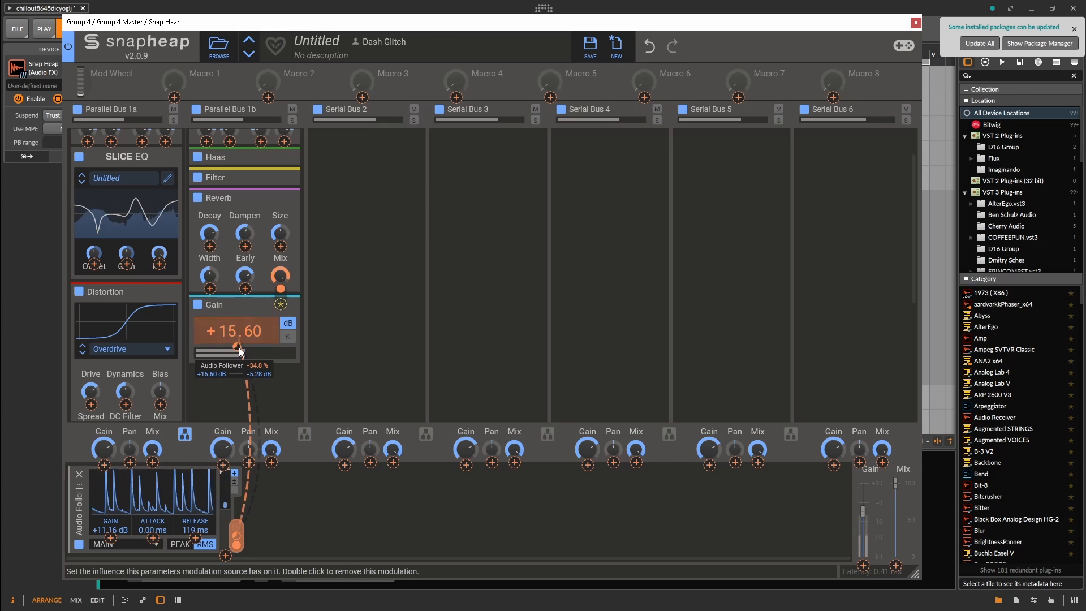
{"action": "left_click_drag", "start_coordinate": [241, 351], "coordinate": [243, 363]}
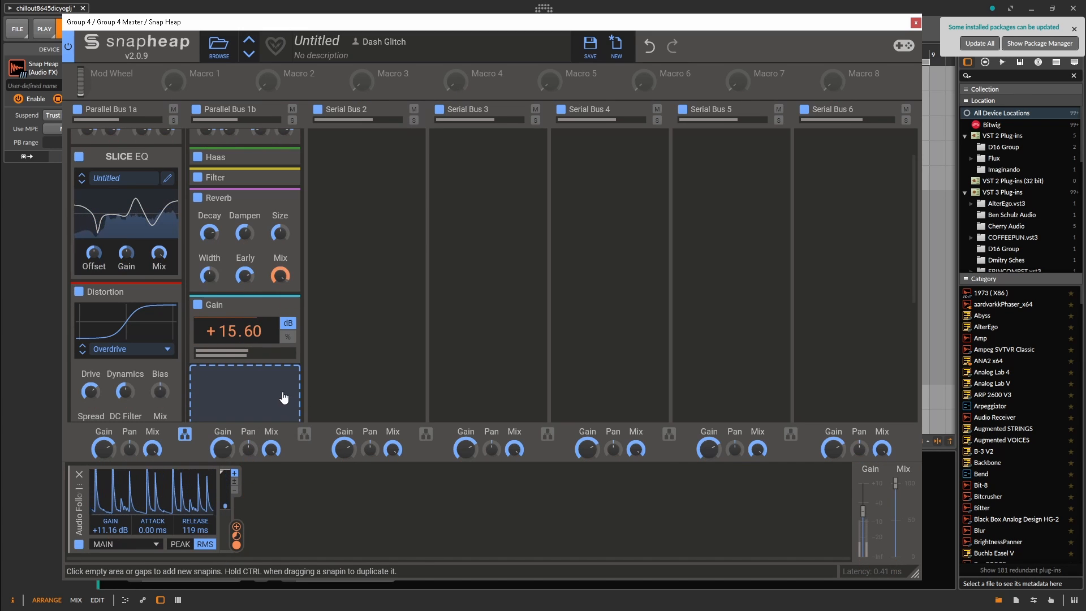
Step: Try different Mix amounts for the Slice EQ and the Distortion on Parallel Bus 1a
{"action": "mouse_move", "coordinate": [159, 254]}
{"action": "left_mouse_down"}
{"action": "mouse_move", "coordinate": [159, 351]}
{"action": "mouse_move", "coordinate": [159, 254]}
{"action": "left_mouse_up"}
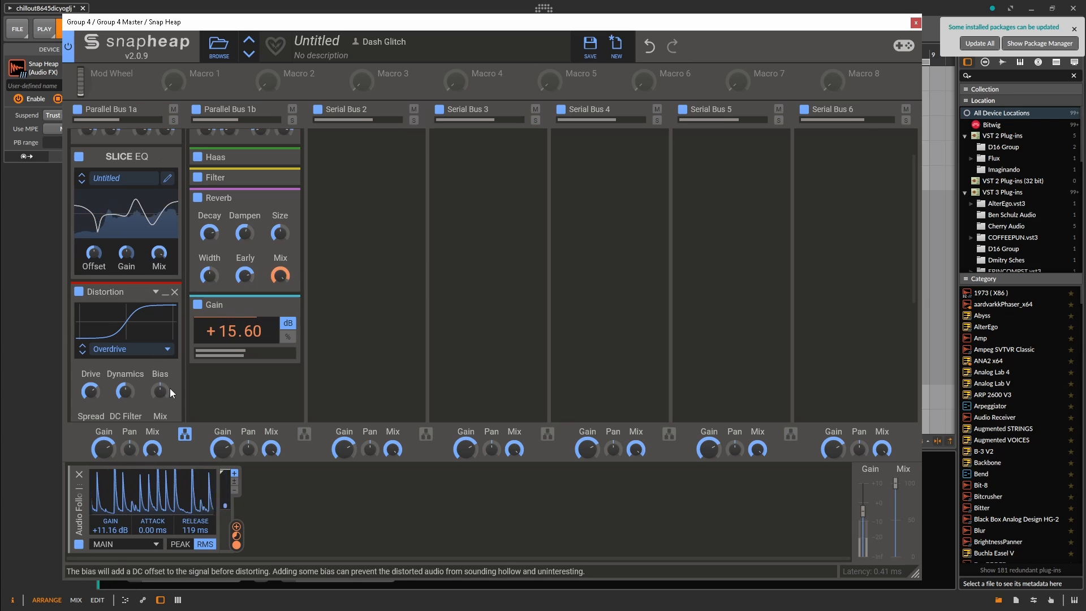
{"action": "scroll", "coordinate": [170, 388], "scroll_direction": "down", "scroll_amount": 1}
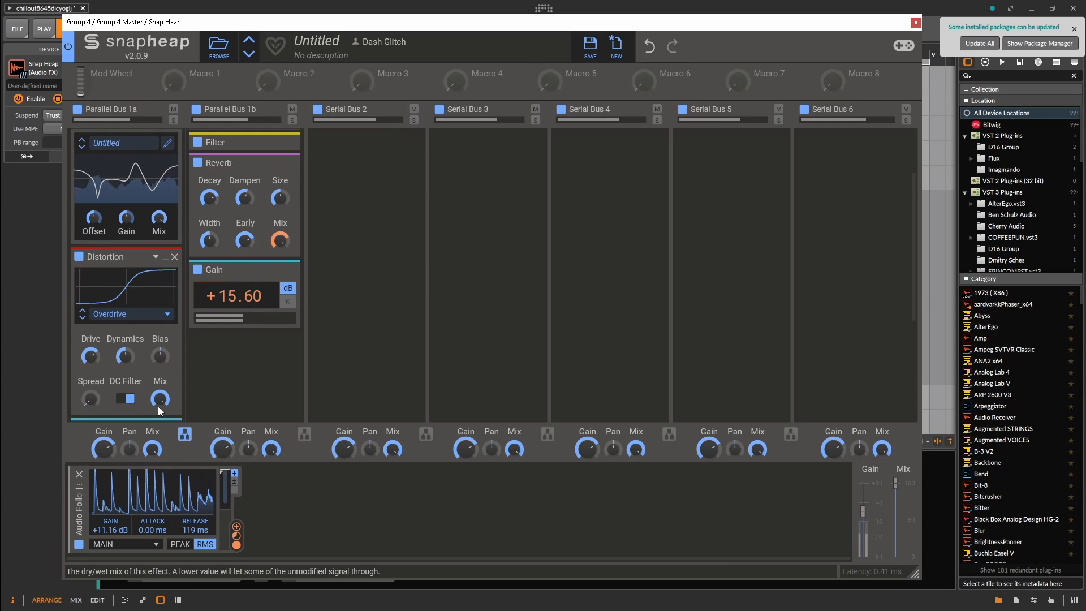
{"action": "mouse_move", "coordinate": [159, 405]}
{"action": "left_mouse_down"}
{"action": "mouse_move", "coordinate": [159, 498]}
{"action": "mouse_move", "coordinate": [159, 389]}
{"action": "left_mouse_up"}
{"action": "scroll", "coordinate": [162, 397], "scroll_direction": "down", "scroll_amount": 5}
{"action": "scroll", "coordinate": [147, 374], "scroll_direction": "up", "scroll_amount": 3}
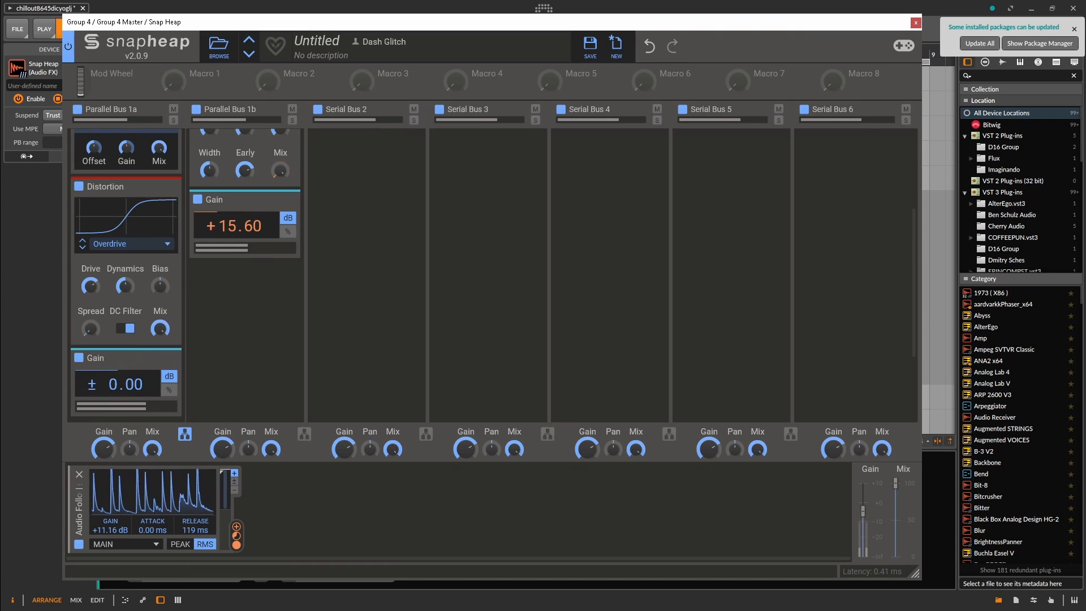
Step: Insert a Gain at -8.71 dB on Serial Bus 3, check it at a low overall Mix, and restore the overall Mix to 100%
{"action": "left_click_drag", "start_coordinate": [895, 556], "coordinate": [856, 340]}
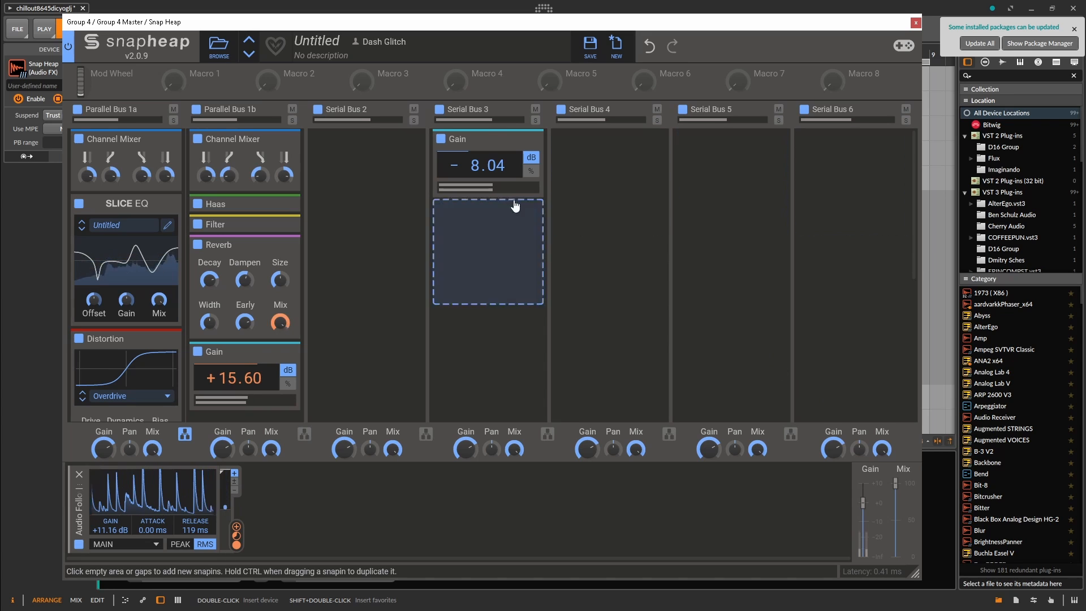
{"action": "left_click_drag", "start_coordinate": [485, 166], "coordinate": [485, 172]}
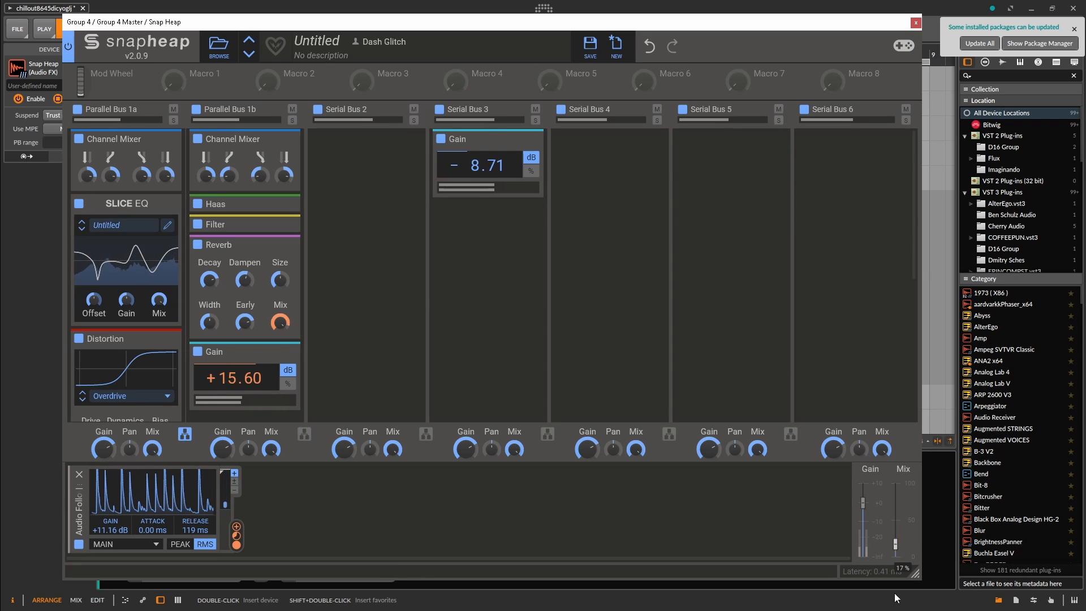
{"action": "left_click_drag", "start_coordinate": [895, 556], "coordinate": [895, 482]}
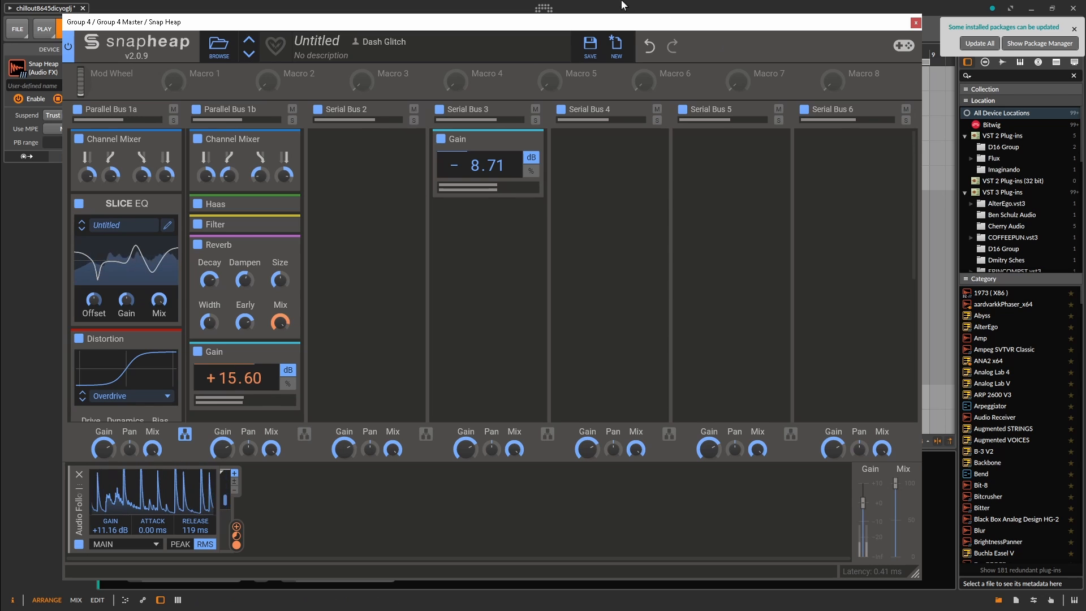
{"action": "left_click", "coordinate": [652, 11]}
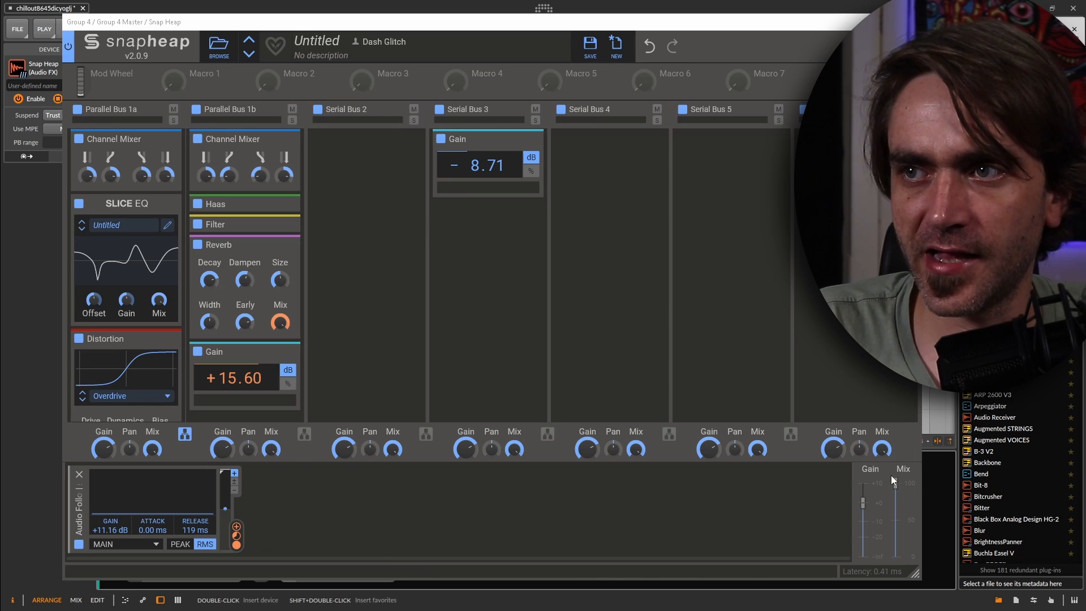
Step: Play the track with the overall Mix at 0%, sweep it up to 100% and settle it at 34%
{"action": "left_click_drag", "start_coordinate": [894, 479], "coordinate": [895, 556]}
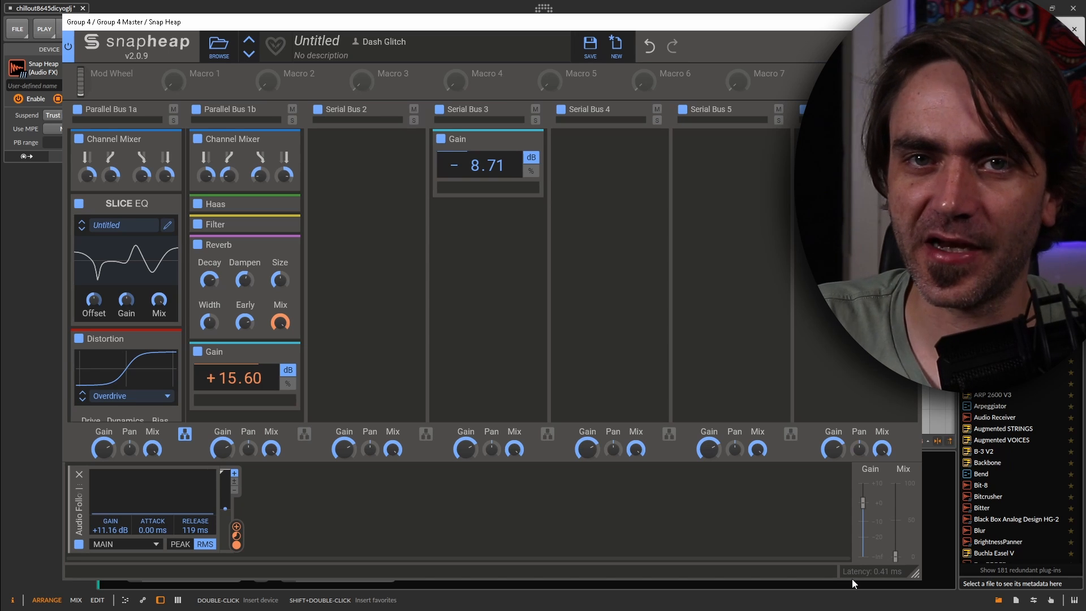
{"action": "left_click", "coordinate": [704, 11]}
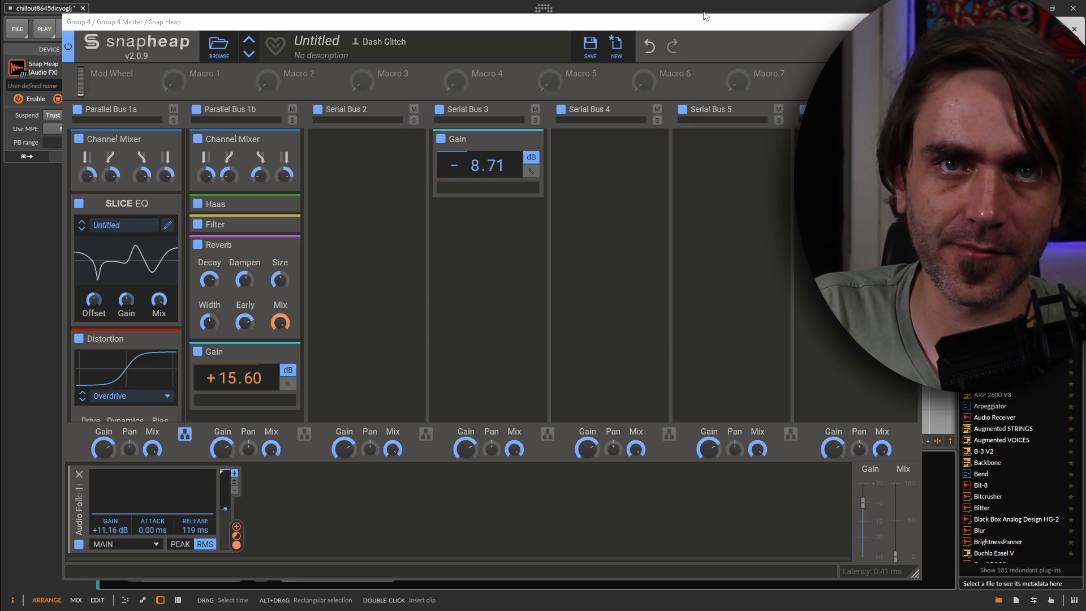
{"action": "key", "text": "space"}
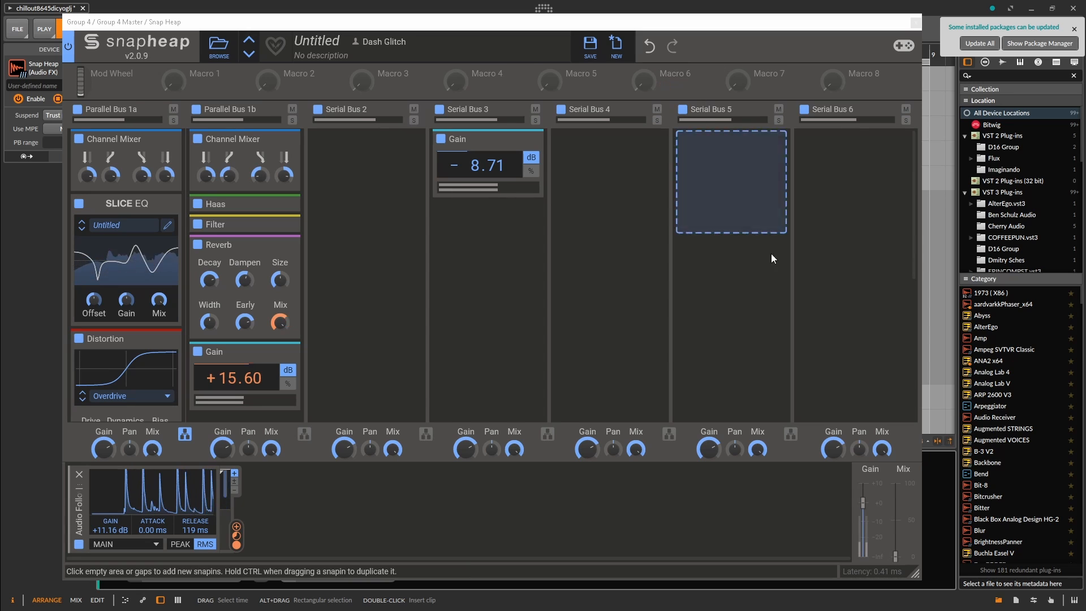
{"action": "mouse_move", "coordinate": [888, 560]}
{"action": "left_mouse_down"}
{"action": "mouse_move", "coordinate": [901, 524]}
{"action": "mouse_move", "coordinate": [892, 542]}
{"action": "left_mouse_up"}
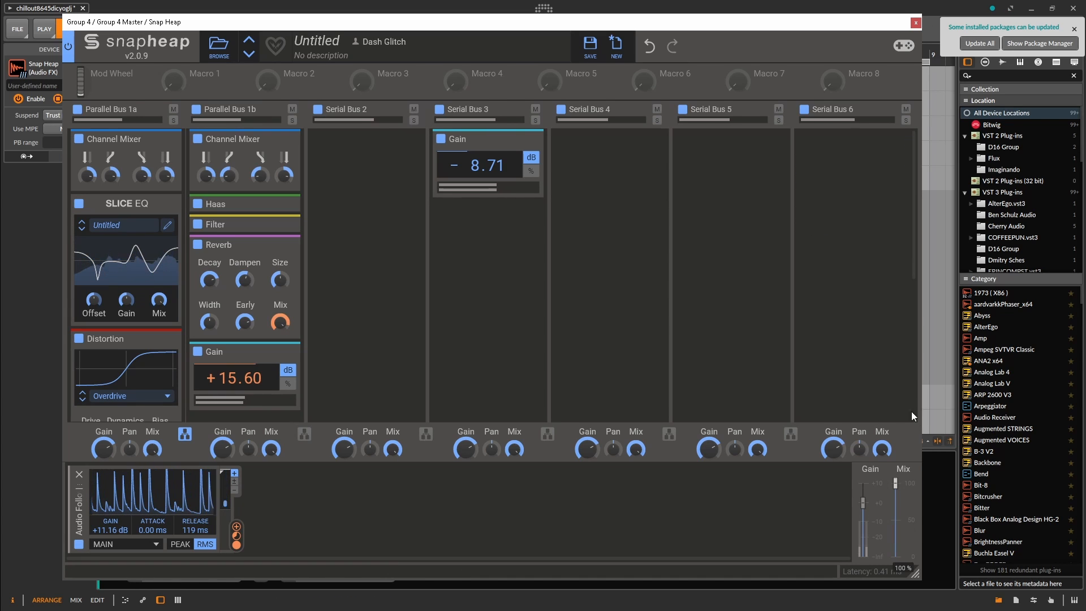
{"action": "mouse_move", "coordinate": [897, 481]}
{"action": "left_click_drag", "start_coordinate": [901, 504], "coordinate": [904, 545]}
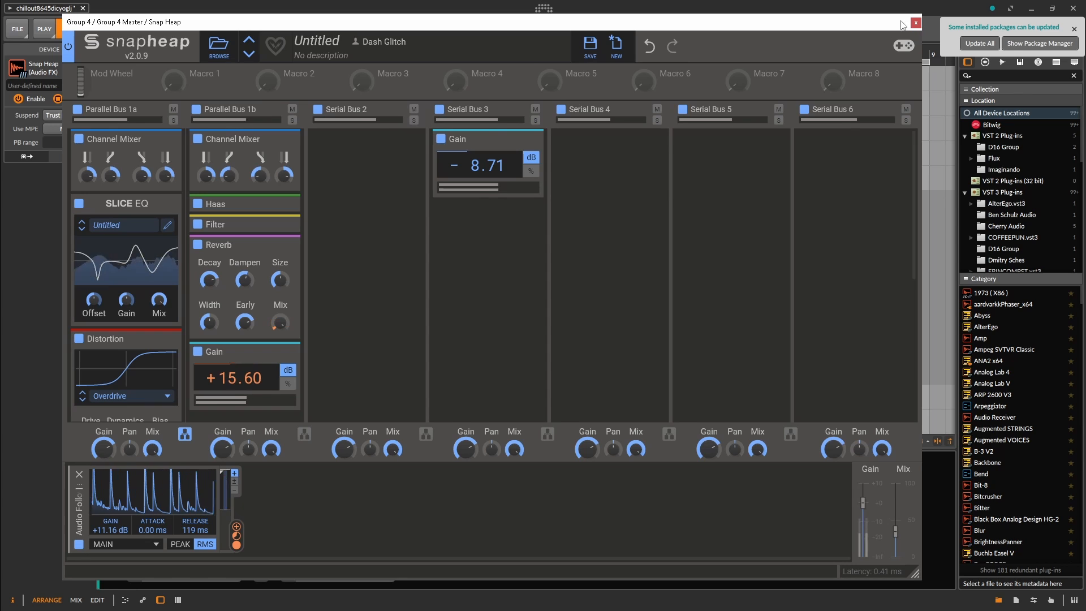
Step: Compare the sound with Snap Heap bypassed and re-enabled, close its window and stop playback
{"action": "left_click", "coordinate": [67, 47]}
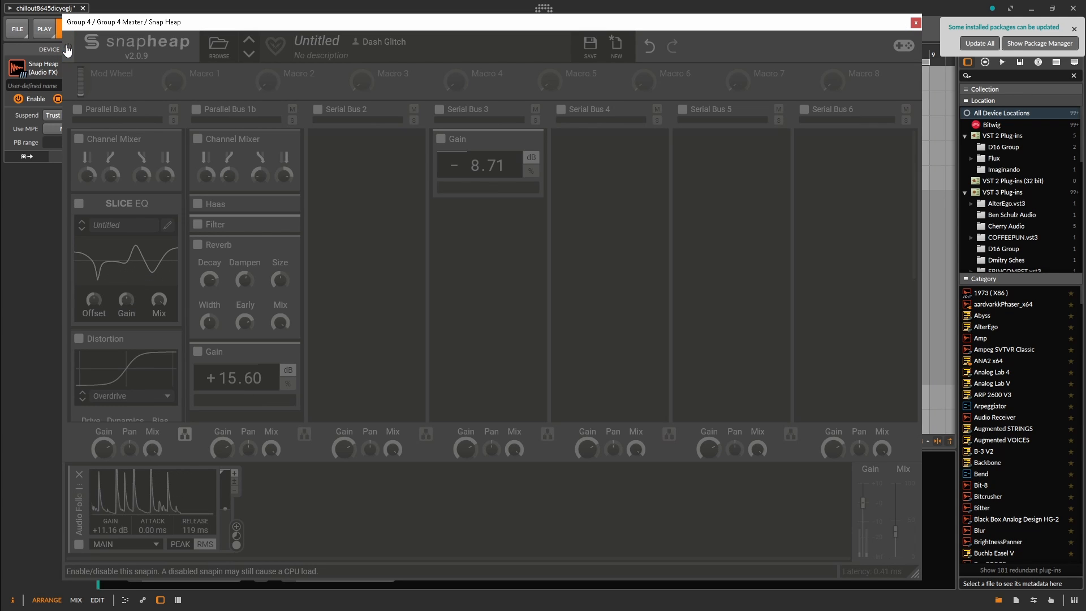
{"action": "left_click", "coordinate": [67, 48]}
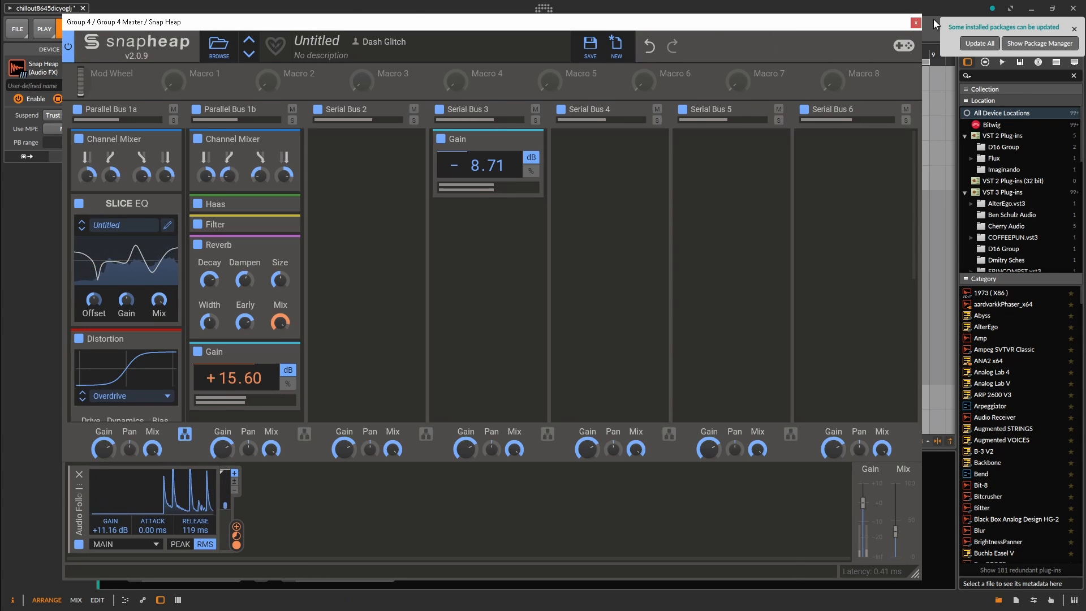
{"action": "left_click", "coordinate": [916, 24]}
{"action": "key", "text": "space"}
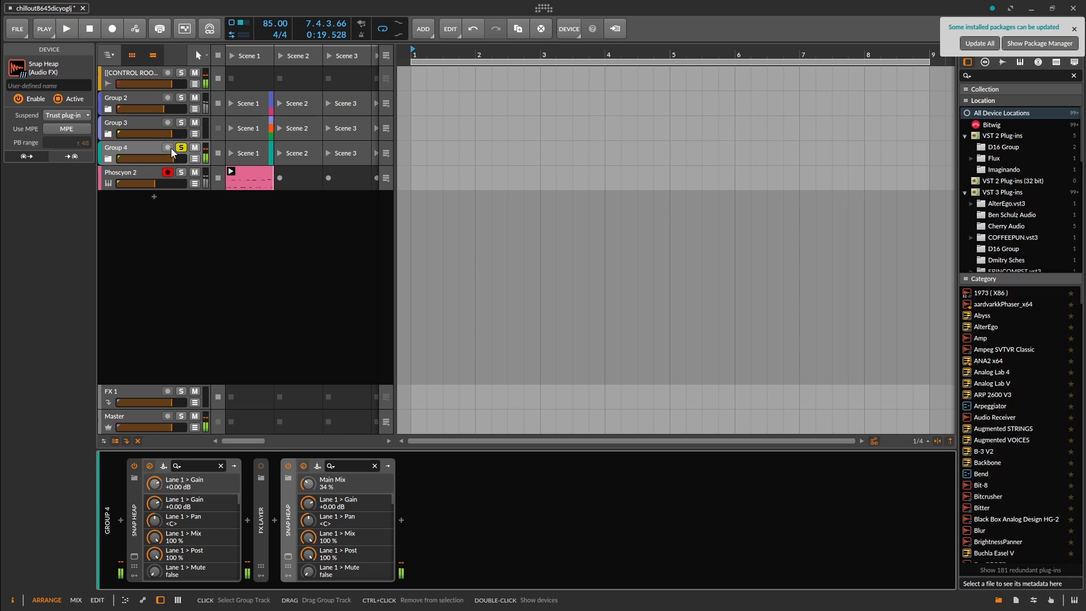
Step: Unsolo Group 4, play the full arrangement and balance the levels by turning Group 2 down slightly
{"action": "left_click", "coordinate": [182, 148]}
{"action": "key", "text": "space"}
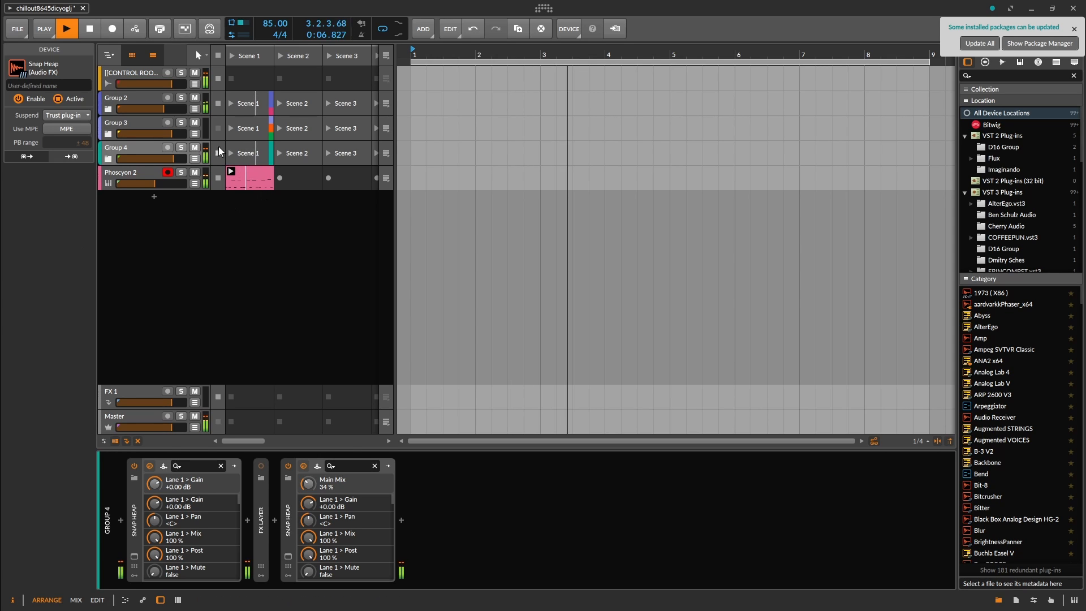
{"action": "left_click", "coordinate": [145, 109]}
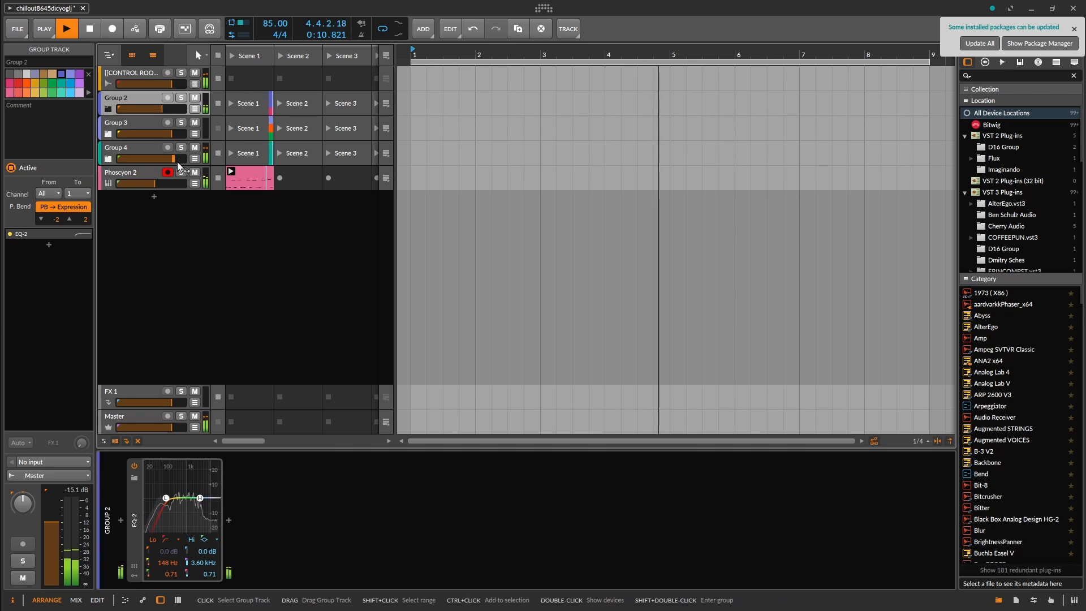
{"action": "left_click", "coordinate": [149, 165]}
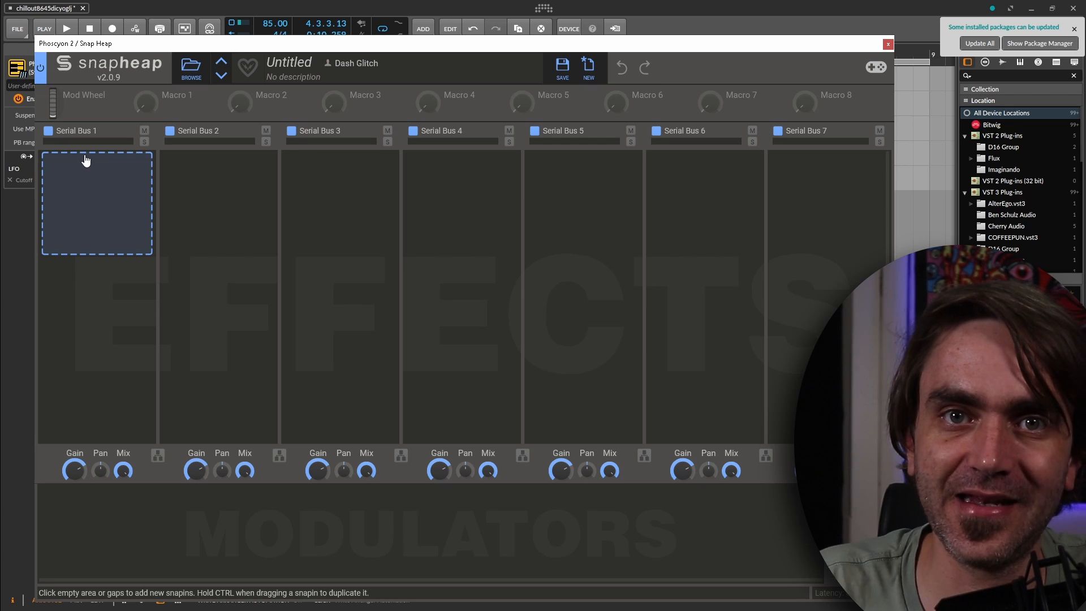
Step: Insert a Dual Delay on Serial Bus 1 of Phoscyon 2's Snap Heap, with its Mix at 100% and the overall Mix around 50%
{"action": "left_click", "coordinate": [96, 194]}
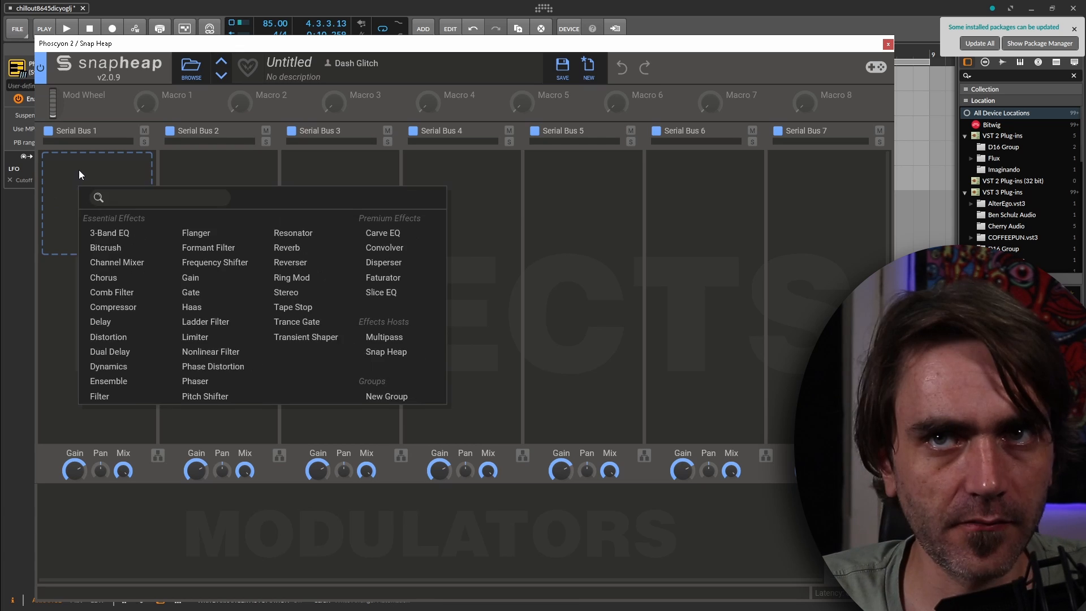
{"action": "left_click", "coordinate": [82, 175]}
{"action": "left_click", "coordinate": [98, 198]}
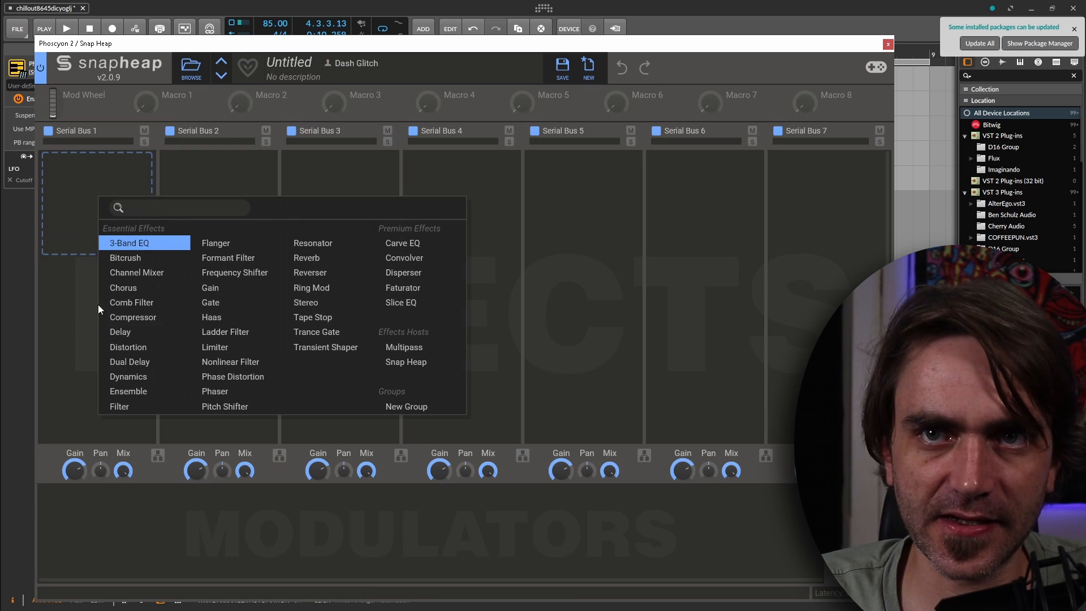
{"action": "left_click", "coordinate": [131, 362]}
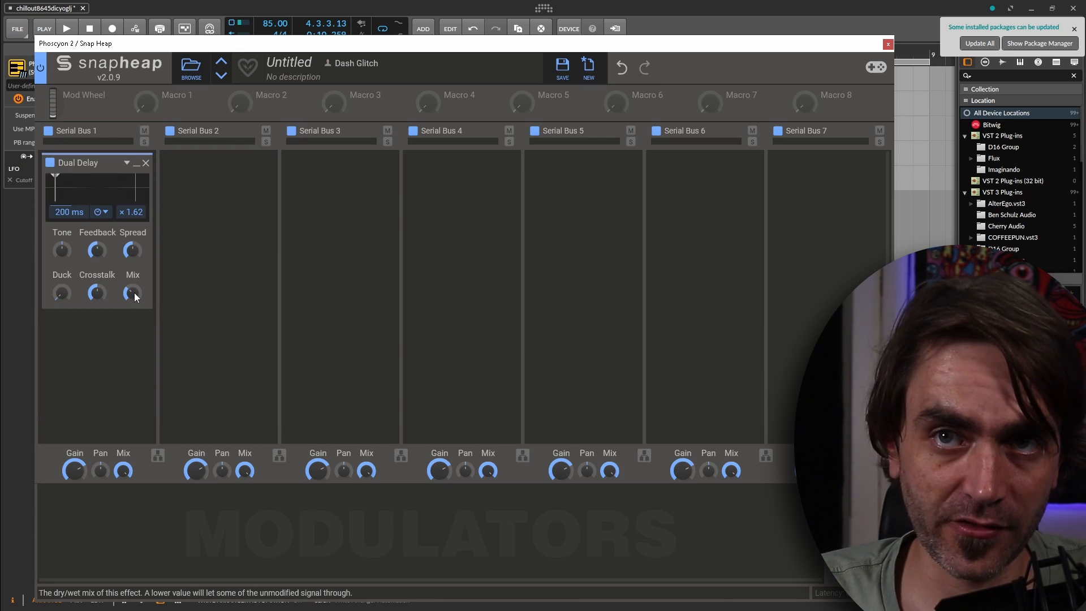
{"action": "left_click_drag", "start_coordinate": [134, 293], "coordinate": [134, 249]}
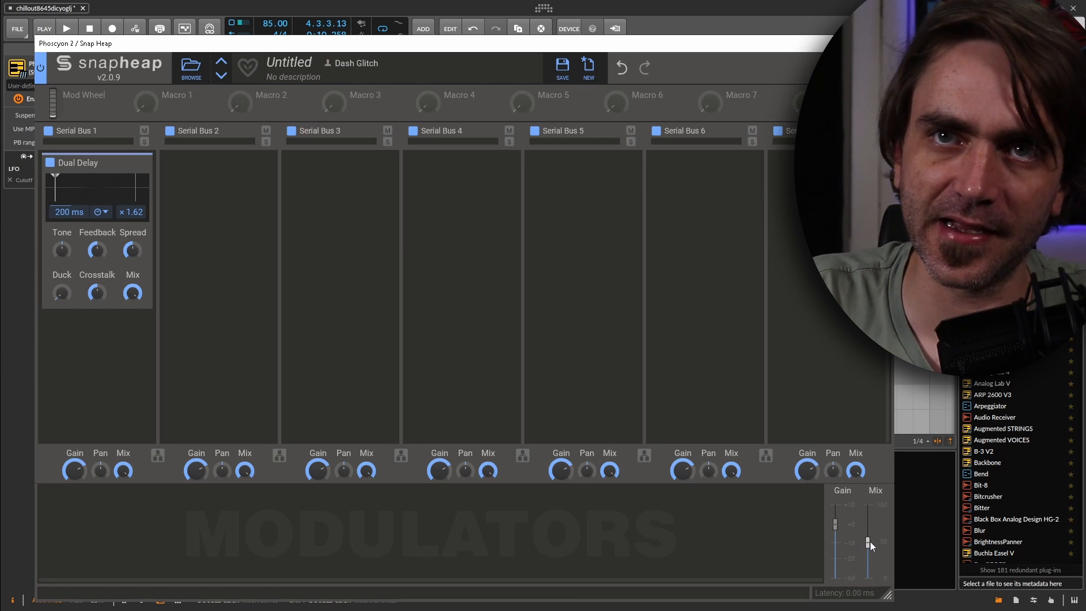
Step: Split Serial Bus 2 into two parallel buses and put a Channel Mixer on both 2a and 2b
{"action": "left_click", "coordinate": [280, 456]}
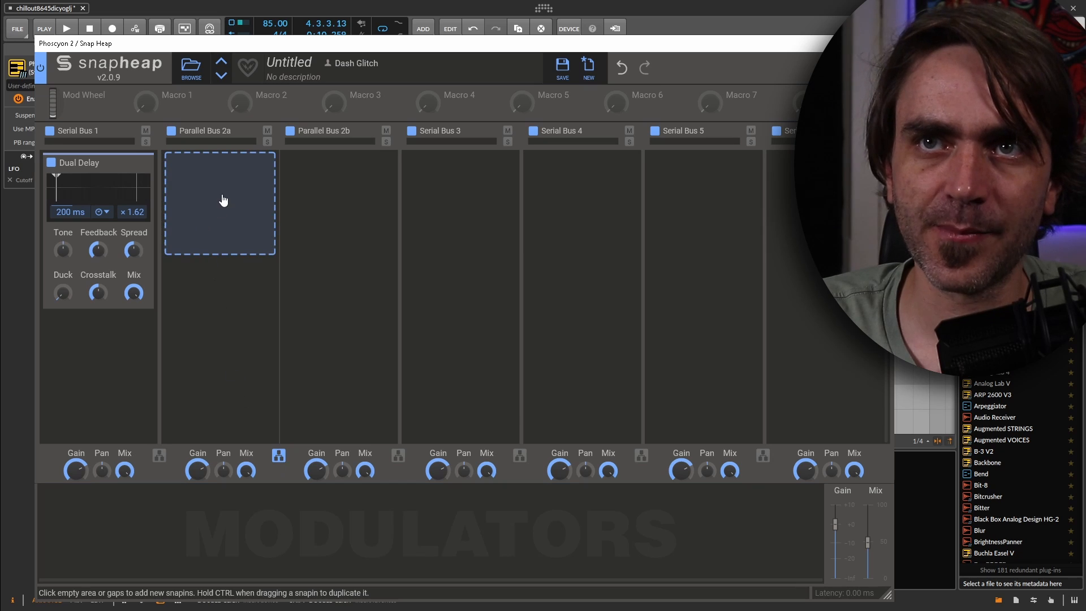
{"action": "left_click", "coordinate": [223, 198]}
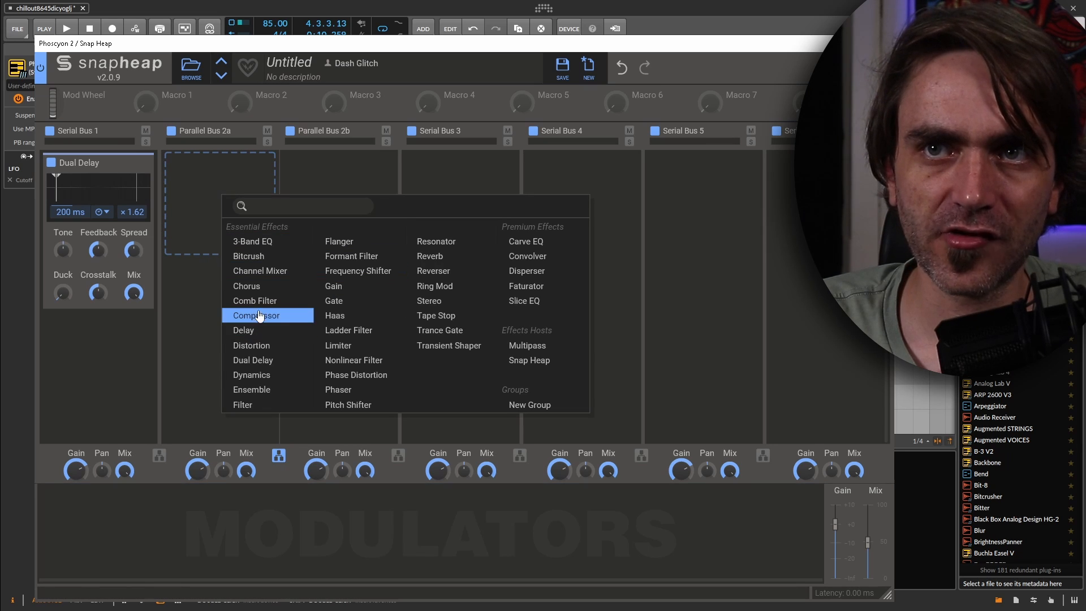
{"action": "left_click_drag", "start_coordinate": [210, 161], "coordinate": [348, 164]}
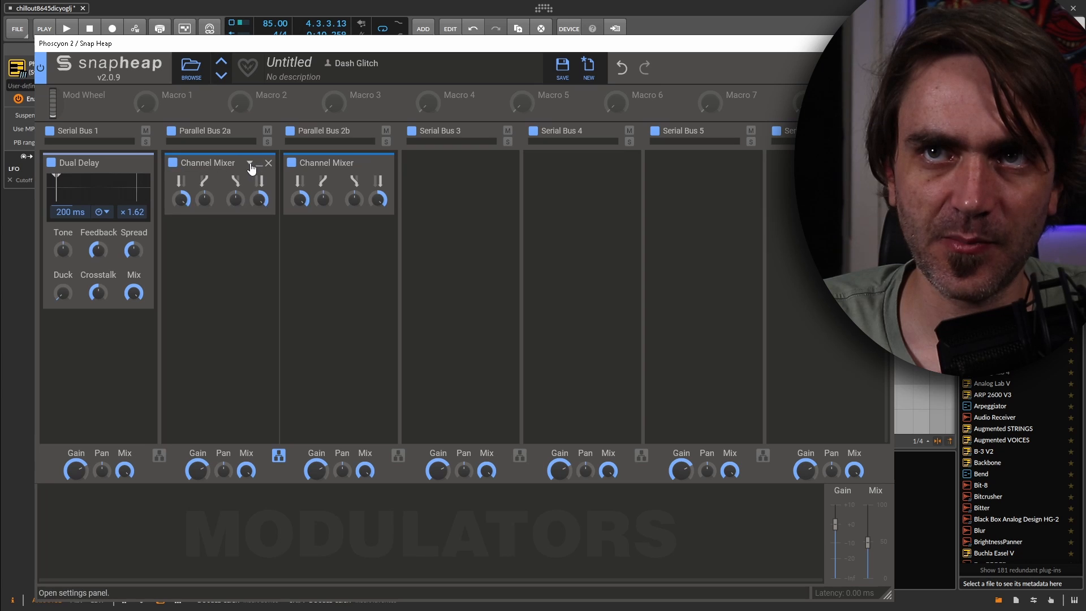
Step: Load the factory preset Mono From Left into the Channel Mixer on Parallel Bus 2a
{"action": "left_click", "coordinate": [249, 163]}
{"action": "left_click", "coordinate": [173, 180]}
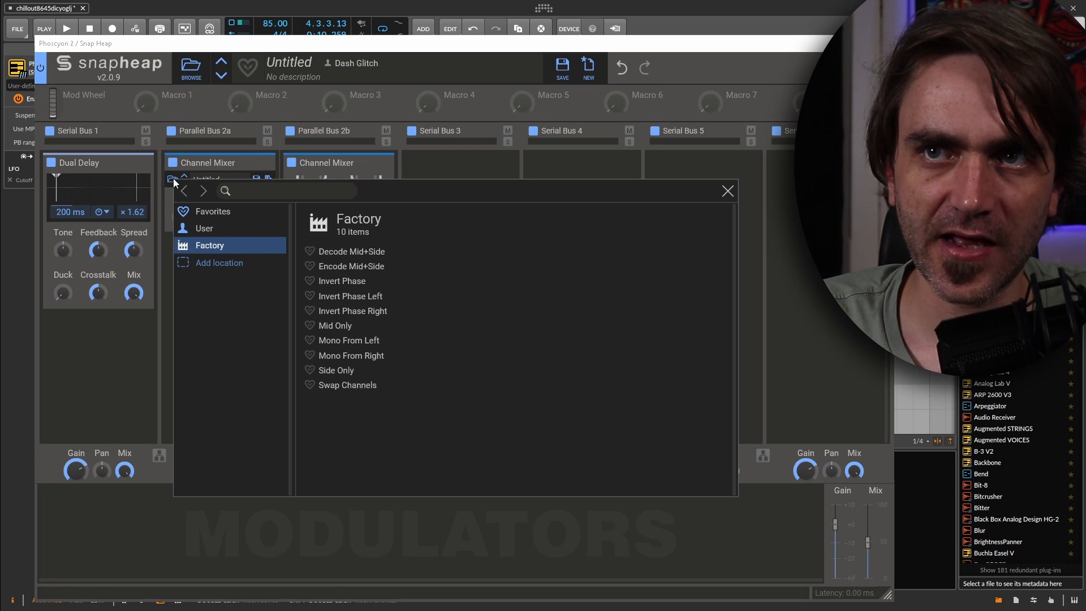
{"action": "left_click", "coordinate": [373, 341]}
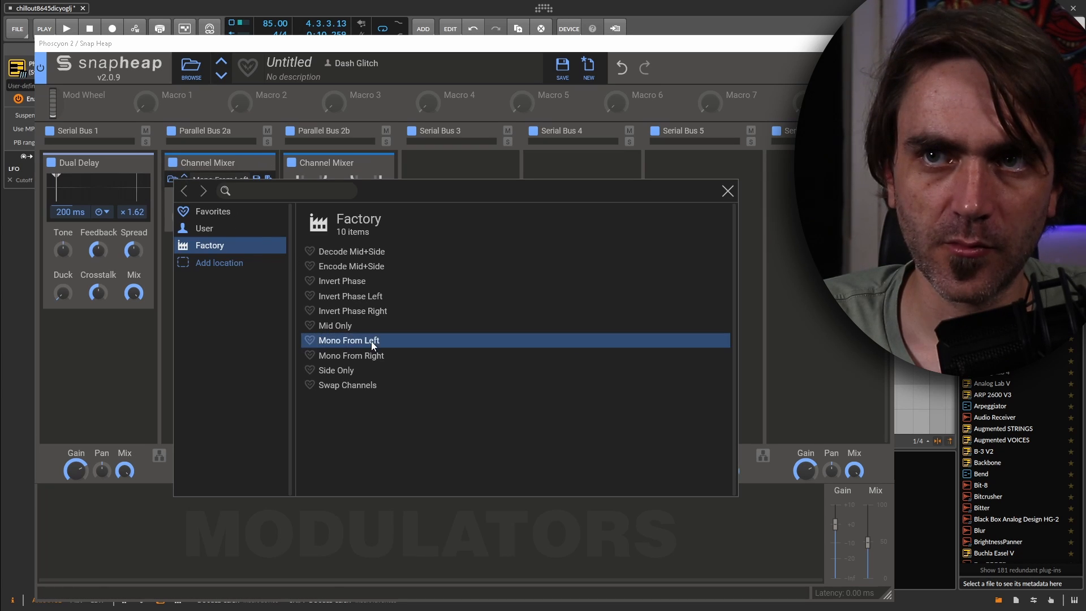
{"action": "left_click", "coordinate": [126, 372]}
Step: Load the factory preset Mono From Right into bus 2b's Channel Mixer and pan bus 2a left and bus 2b right
{"action": "left_click", "coordinate": [310, 165]}
{"action": "left_click", "coordinate": [292, 180]}
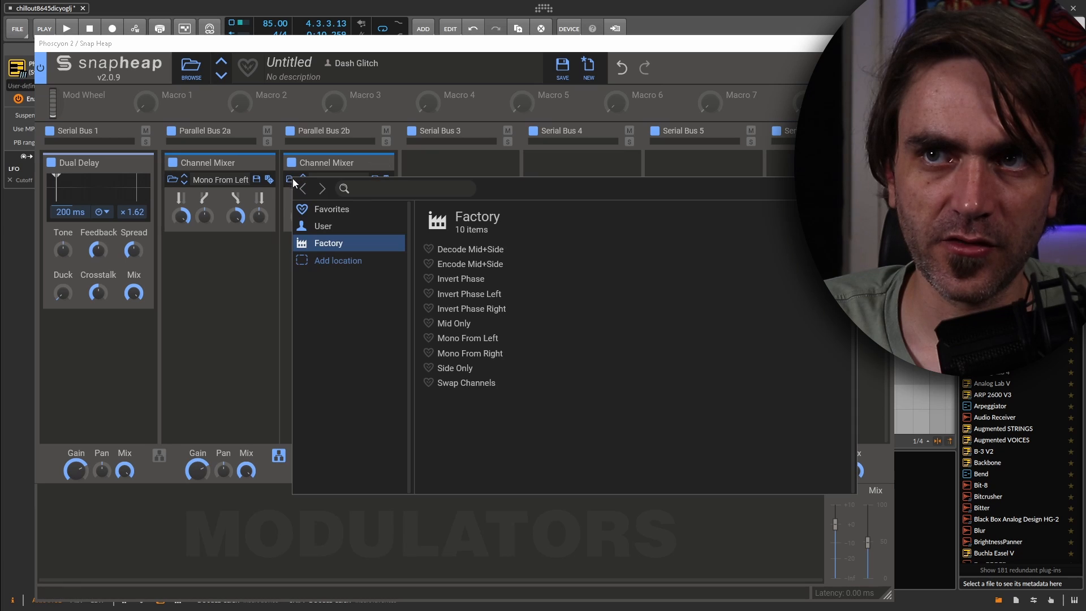
{"action": "left_click", "coordinate": [470, 353]}
{"action": "left_click", "coordinate": [227, 344]}
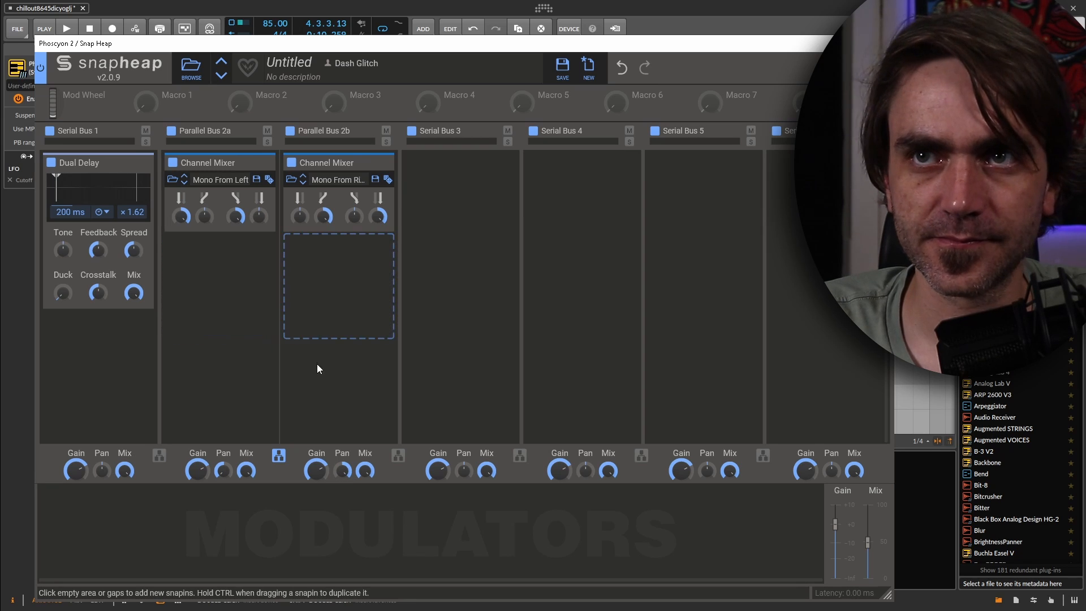
Step: Play the track and set the Dual Delay to 3/16 with ratio × 1.00, 32% Feedback and minimum Crosstalk
{"action": "key", "text": "space"}
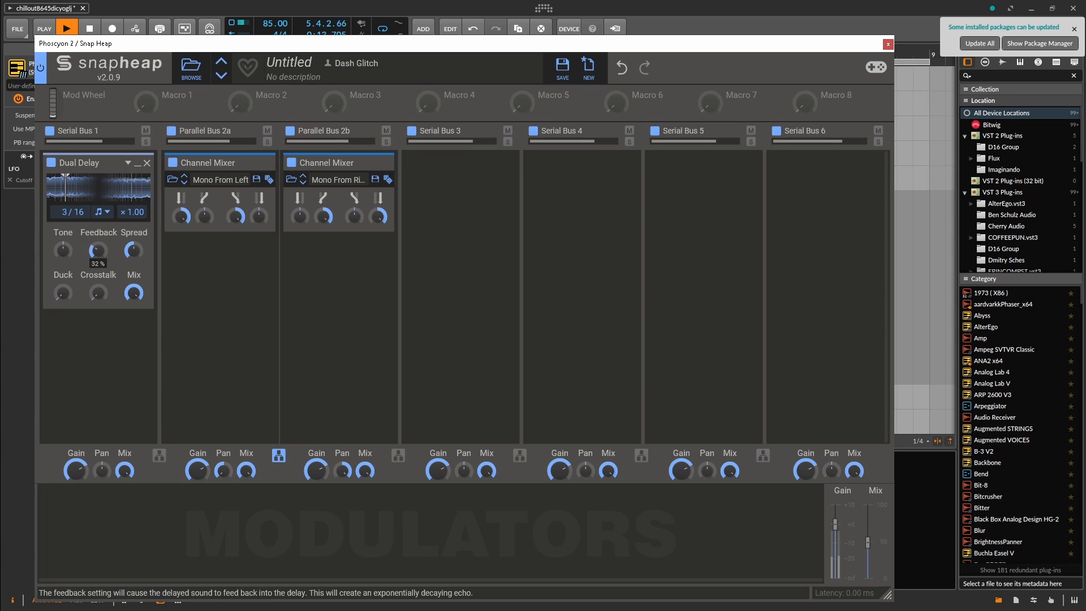
Step: Insert a Bitcrush after the Channel Mixer on Parallel Bus 2a at 6.00 kHz and stop playback
{"action": "left_click", "coordinate": [208, 263]}
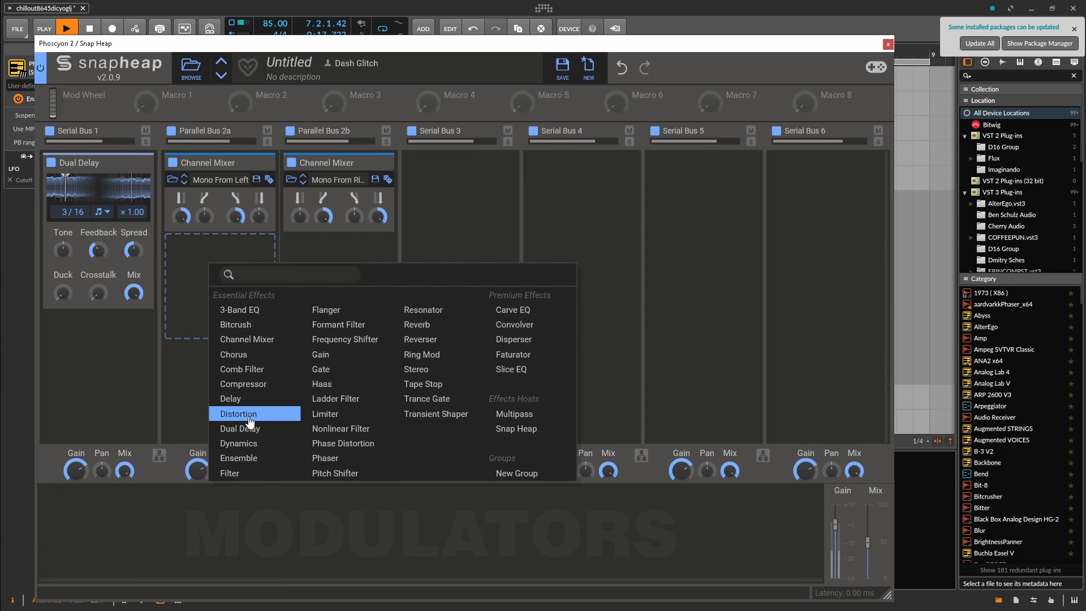
{"action": "left_click", "coordinate": [242, 326]}
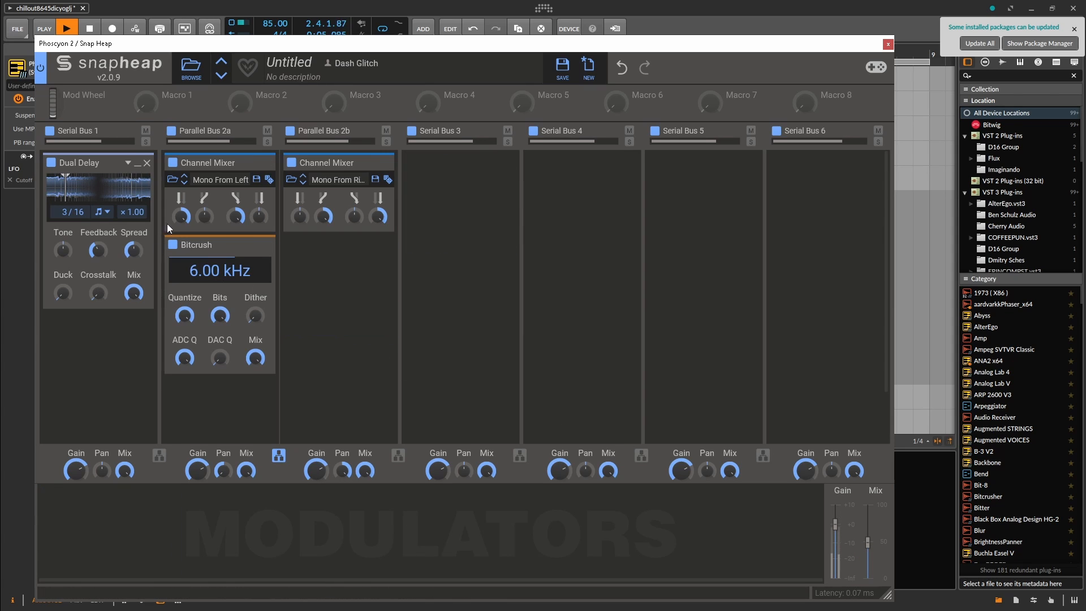
{"action": "left_click", "coordinate": [285, 6]}
{"action": "key", "text": "space"}
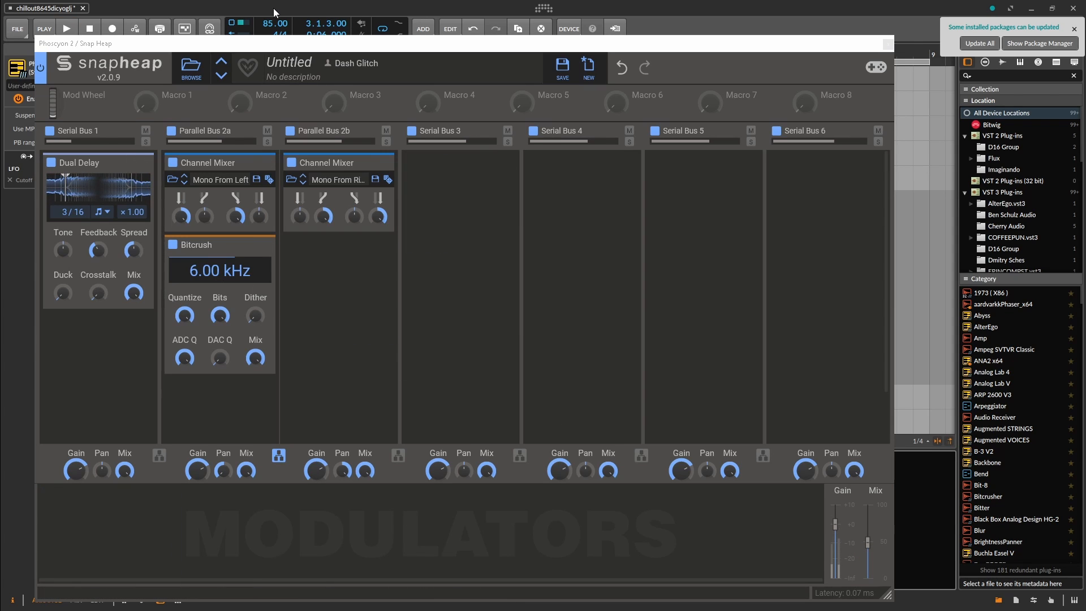
Step: Start and stop playback to hear the left/right split delay with the bitcrushed channel
{"action": "key", "text": "space"}
{"action": "key", "text": "space"}
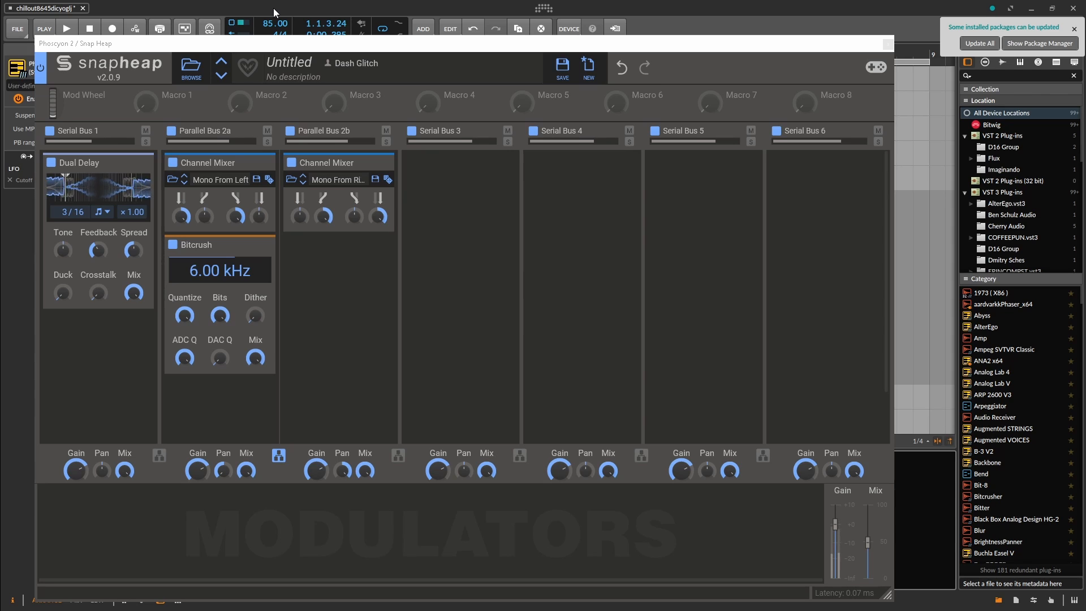
{"action": "key", "text": "space"}
{"action": "key", "text": "space"}
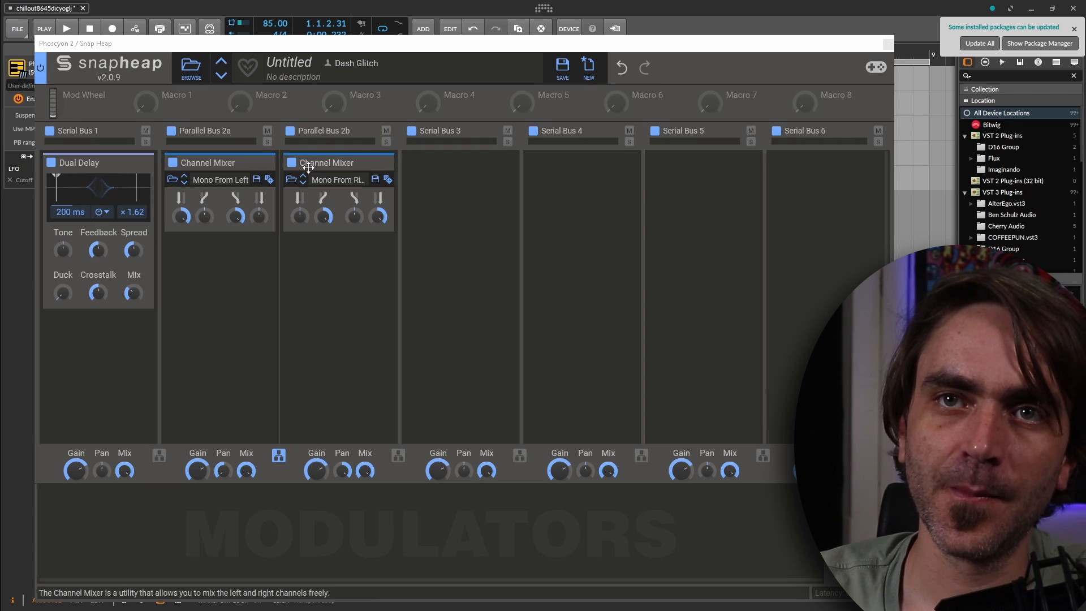
Step: Add a Bitcrush after the Channel Mixer on Parallel Bus 2a, and a Reverser followed by a +5.59 dB Gain on bus 2b
{"action": "left_click", "coordinate": [218, 276]}
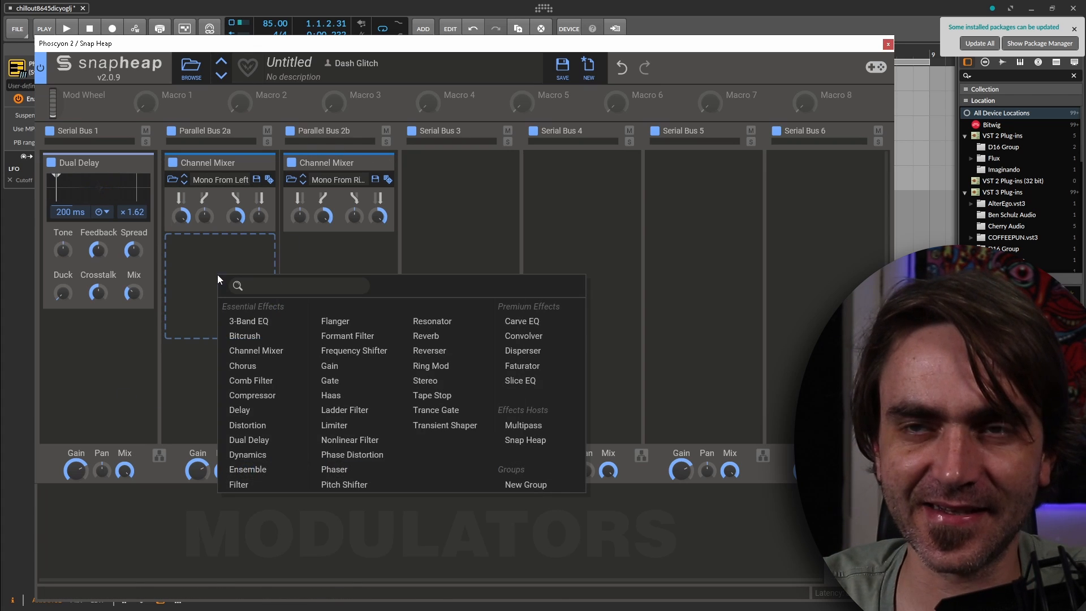
{"action": "left_click", "coordinate": [245, 336]}
{"action": "left_click", "coordinate": [331, 272]}
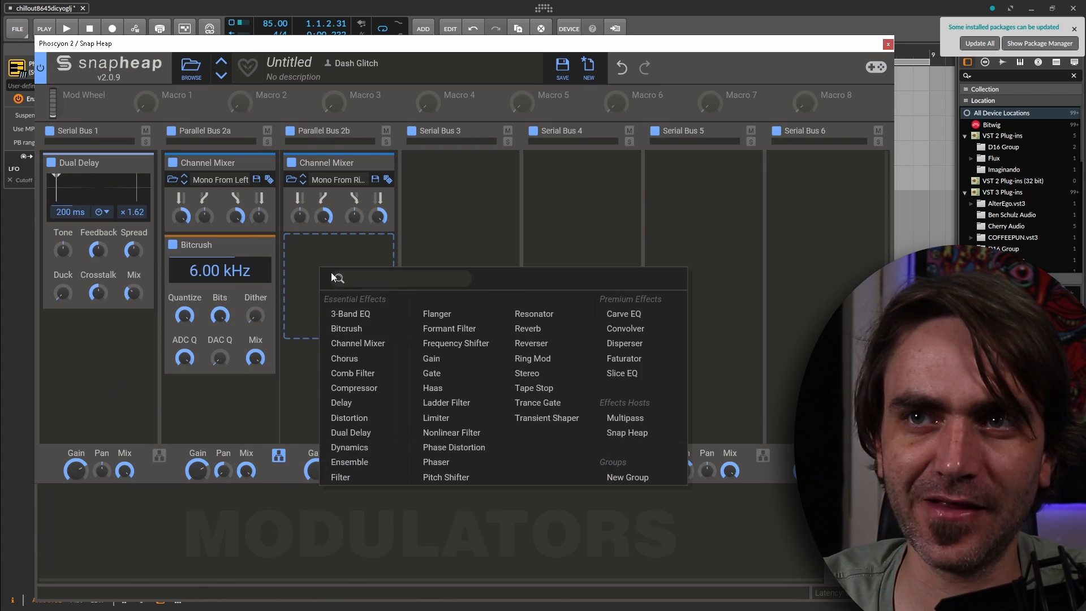
{"action": "left_click", "coordinate": [533, 345]}
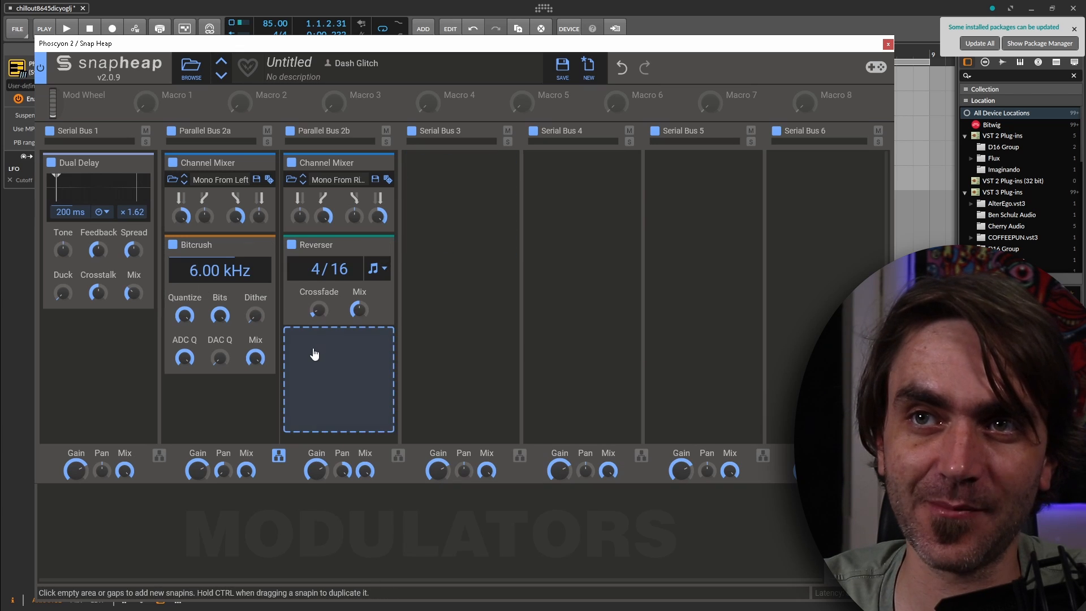
{"action": "left_click", "coordinate": [315, 354]}
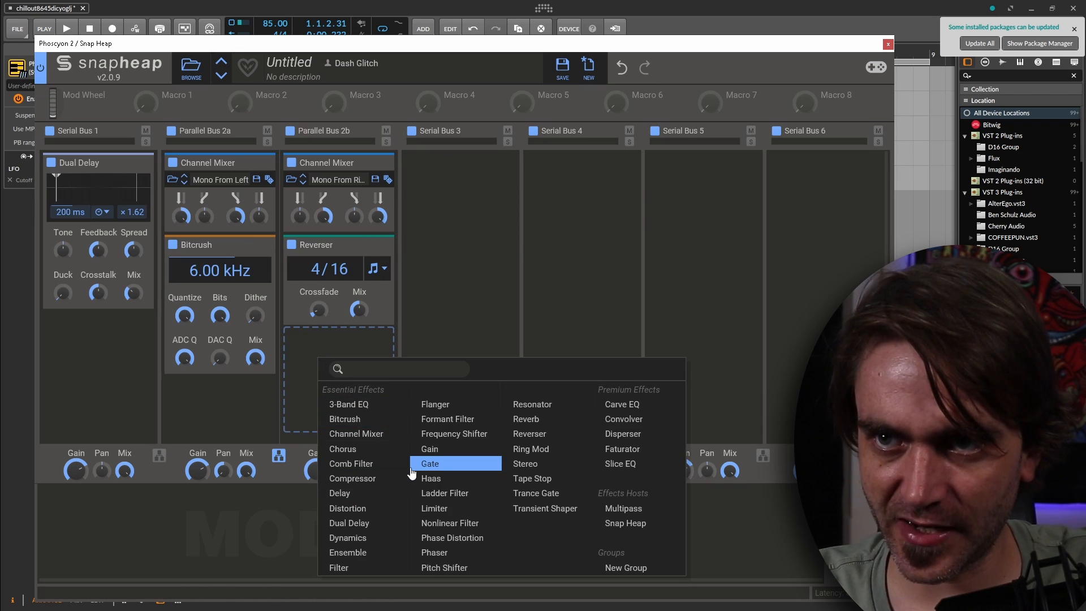
{"action": "left_click", "coordinate": [411, 467]}
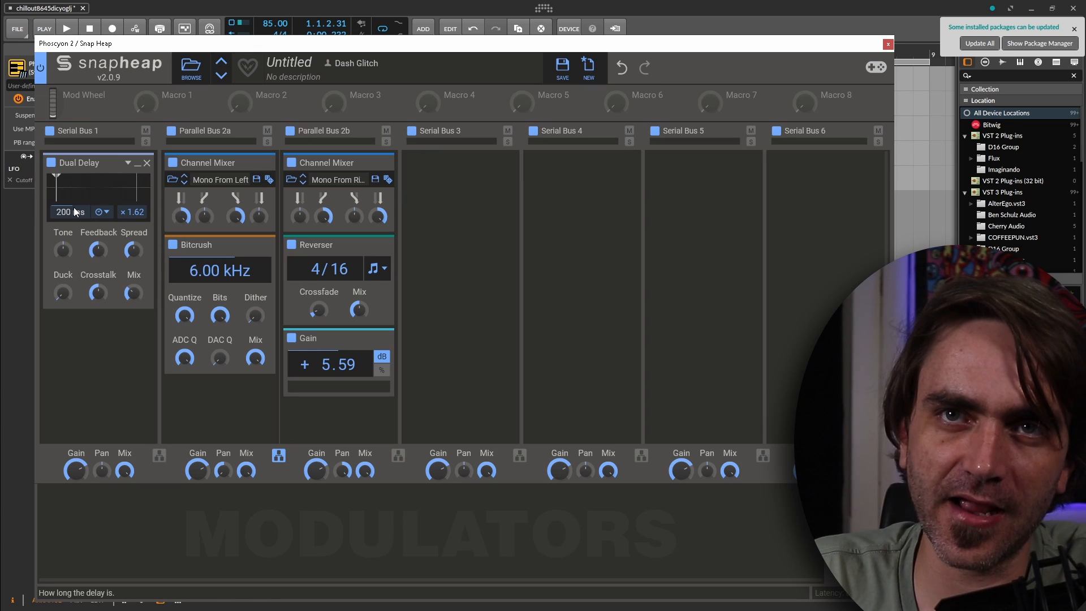
Step: Set the Dual Delay's delay time to 327 ms
{"action": "left_click_drag", "start_coordinate": [74, 207], "coordinate": [74, 232]}
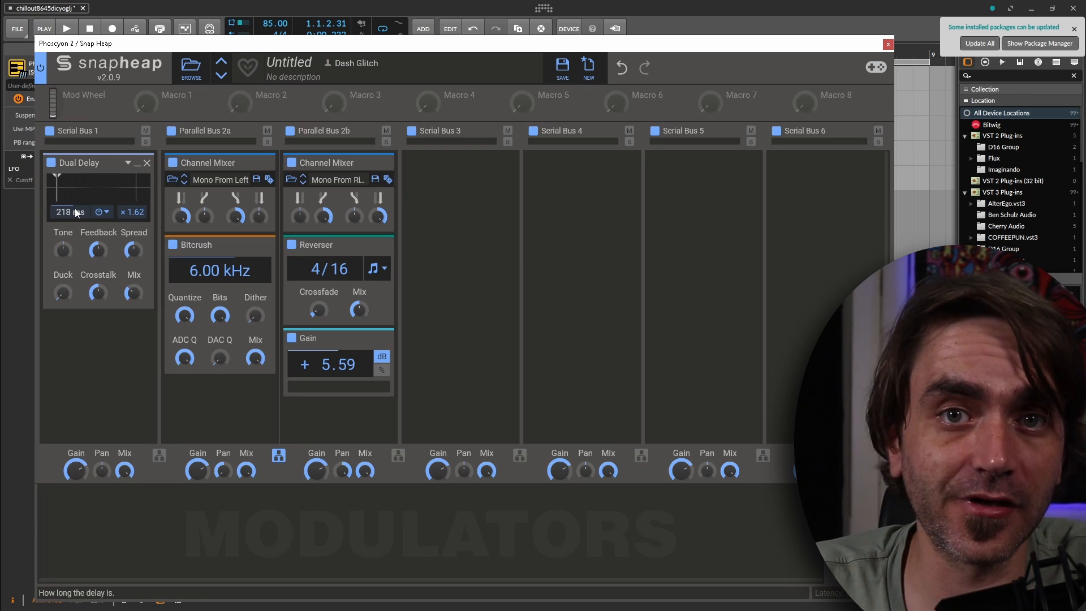
{"action": "left_click_drag", "start_coordinate": [74, 208], "coordinate": [75, 187]}
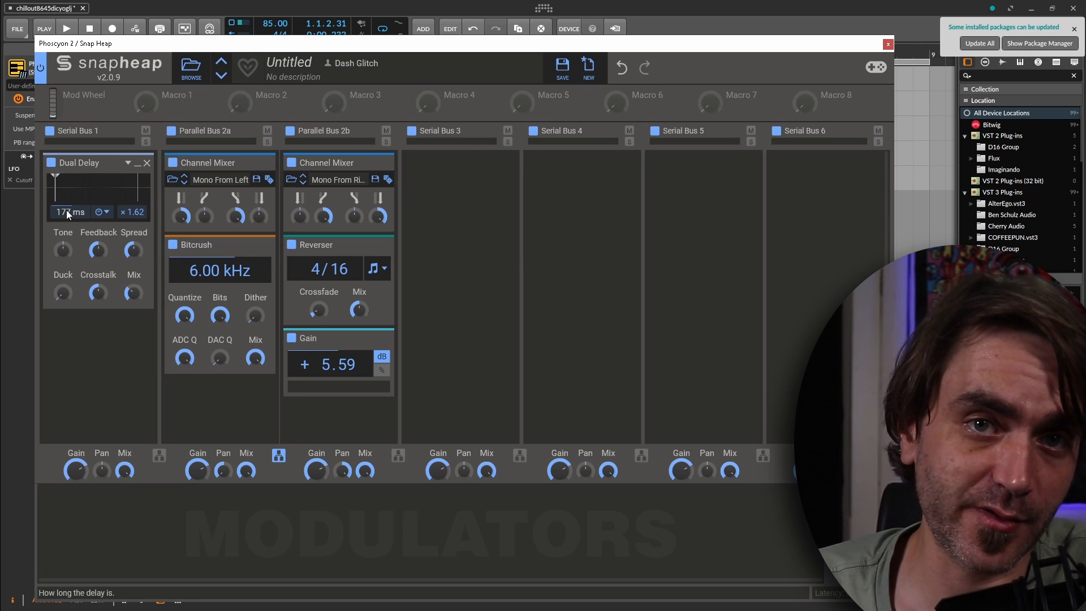
{"action": "left_click_drag", "start_coordinate": [66, 210], "coordinate": [66, 212]}
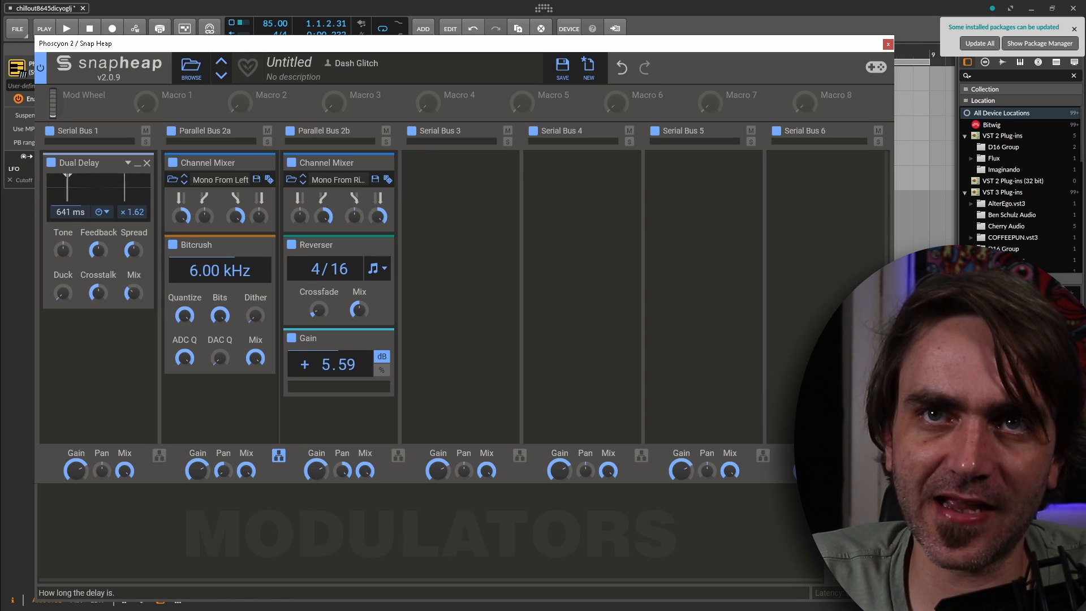
{"action": "left_click_drag", "start_coordinate": [67, 212], "coordinate": [68, 211]}
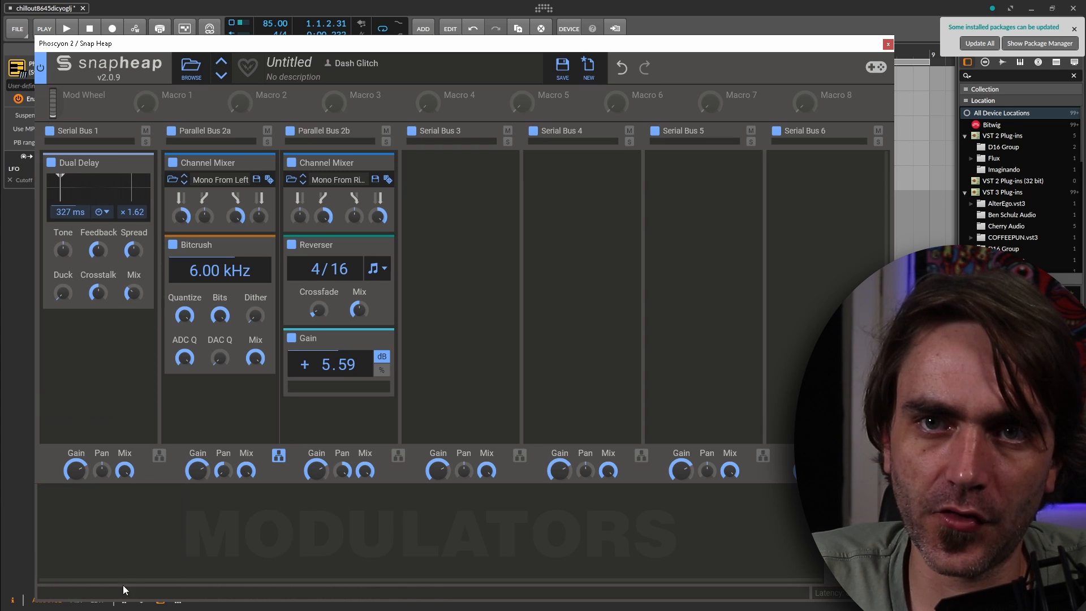
Step: Add a Random modulator and assign it to the Dual Delay's time at about +28.4%
{"action": "left_click", "coordinate": [117, 535]}
{"action": "left_click", "coordinate": [151, 535]}
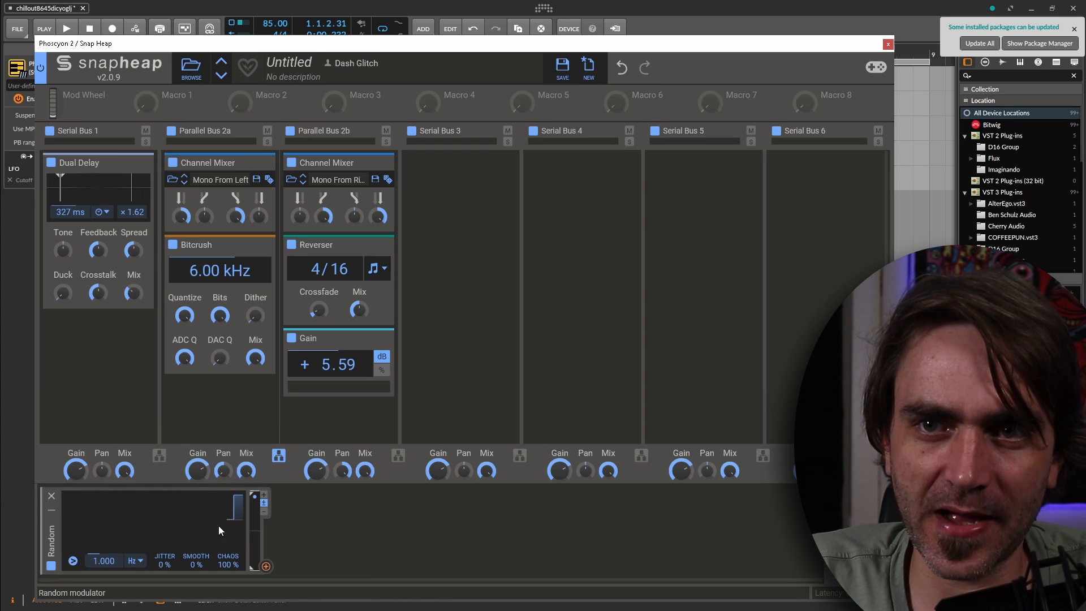
{"action": "left_click", "coordinate": [266, 566]}
{"action": "left_click_drag", "start_coordinate": [68, 212], "coordinate": [68, 203]}
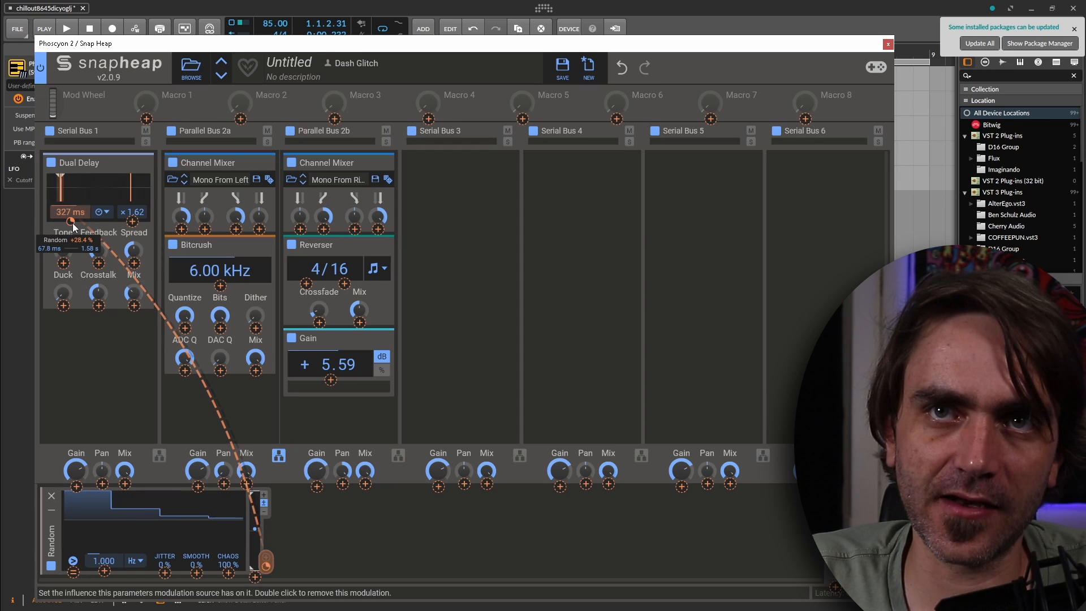
{"action": "left_click", "coordinate": [89, 395]}
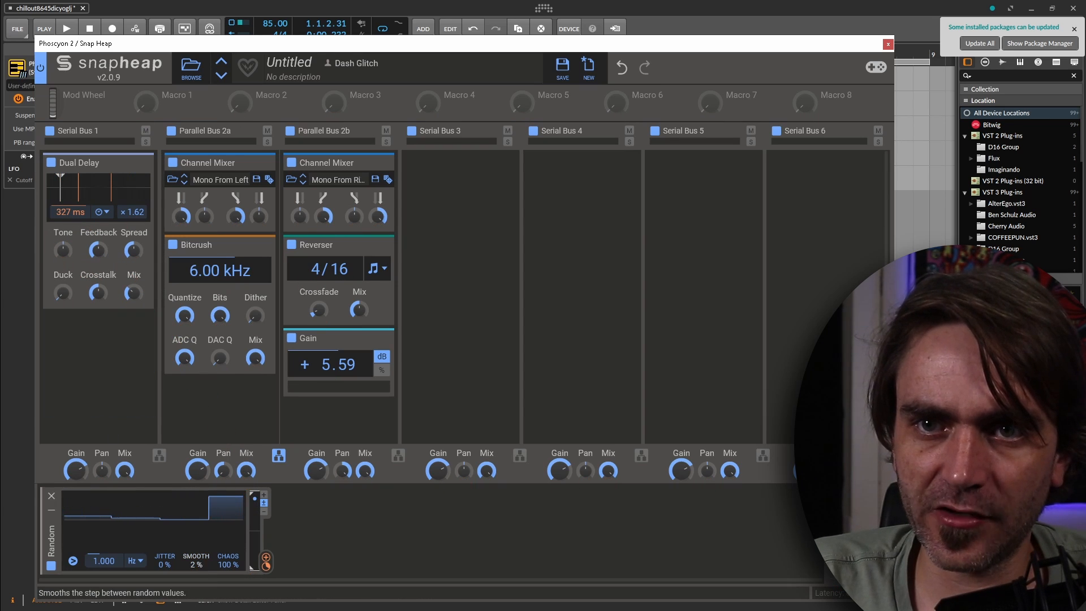
Step: Set the Random modulator's Jitter and Smooth to 100%, and duplicate it with the copy modulating the Dual Delay's time ratio
{"action": "left_click_drag", "start_coordinate": [197, 562], "coordinate": [164, 503]}
{"action": "left_click_drag", "start_coordinate": [59, 539], "coordinate": [303, 545]}
{"action": "left_click_drag", "start_coordinate": [509, 567], "coordinate": [126, 247]}
Step: Duplicate the second Random modulator and assign the new copy to the Dual Delay's Crosstalk at about +28.0%
{"action": "left_click_drag", "start_coordinate": [296, 541], "coordinate": [540, 549]}
{"action": "left_click", "coordinate": [744, 567]}
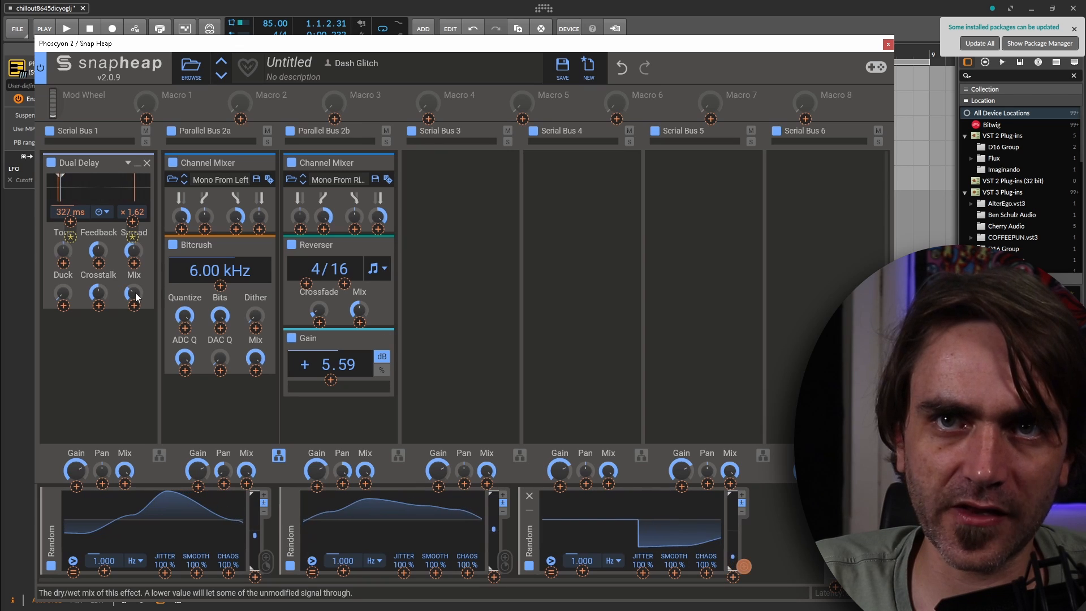
{"action": "left_click_drag", "start_coordinate": [98, 307], "coordinate": [97, 277]}
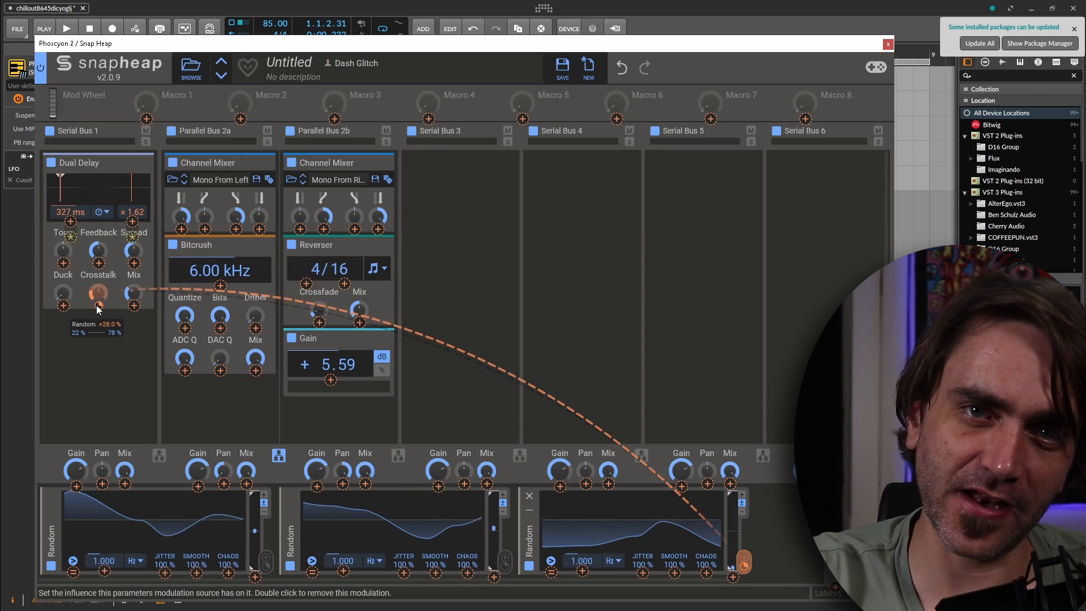
{"action": "left_click", "coordinate": [109, 398]}
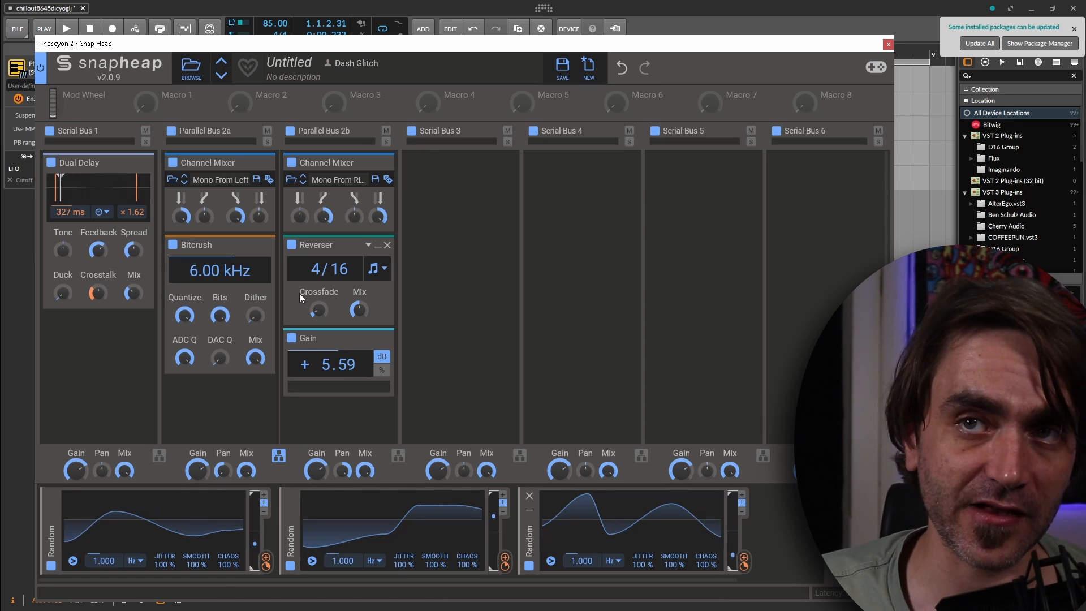
Step: Set the Bitcrush on Parallel Bus 2a to 10.0 kHz and raise the Dual Delay's Feedback
{"action": "left_click_drag", "start_coordinate": [207, 272], "coordinate": [207, 266]}
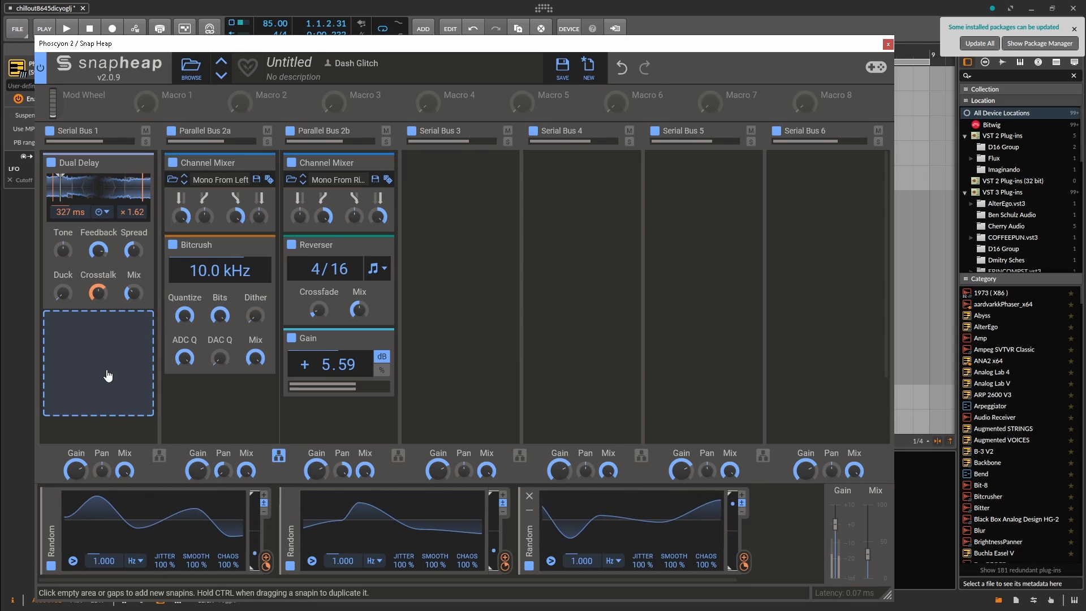
{"action": "left_click_drag", "start_coordinate": [98, 251], "coordinate": [98, 250]}
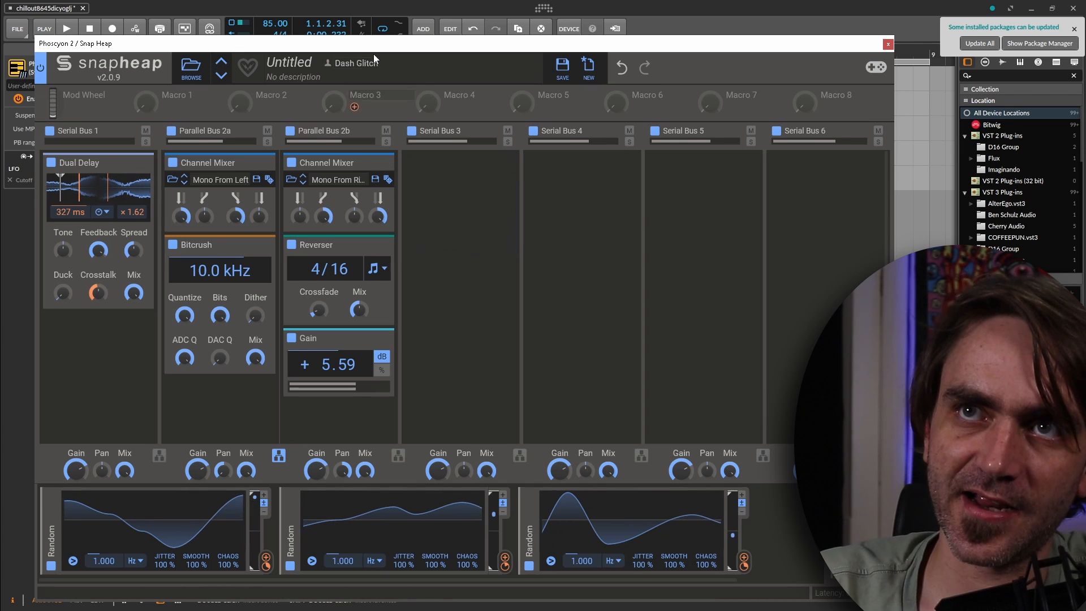
Step: Save the preset as Dual Delay Granulizer
{"action": "left_click", "coordinate": [562, 68]}
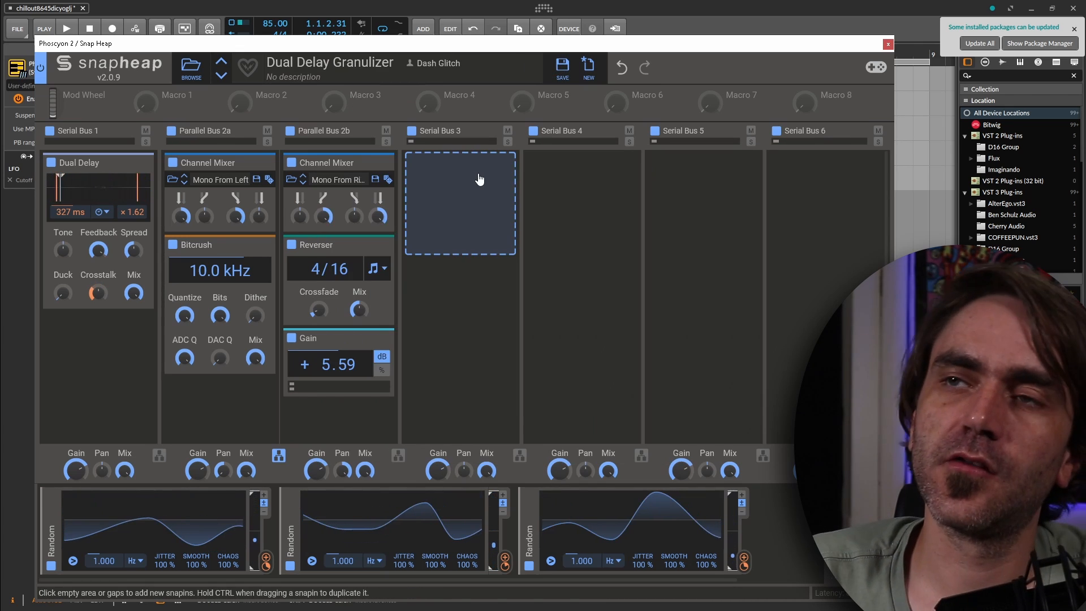
Step: Insert a nested Snap Heap on Serial Bus 4 and load the Shimmer preset from Catalyst's Creative Effects into it
{"action": "left_click", "coordinate": [601, 207]}
{"action": "left_click", "coordinate": [820, 364]}
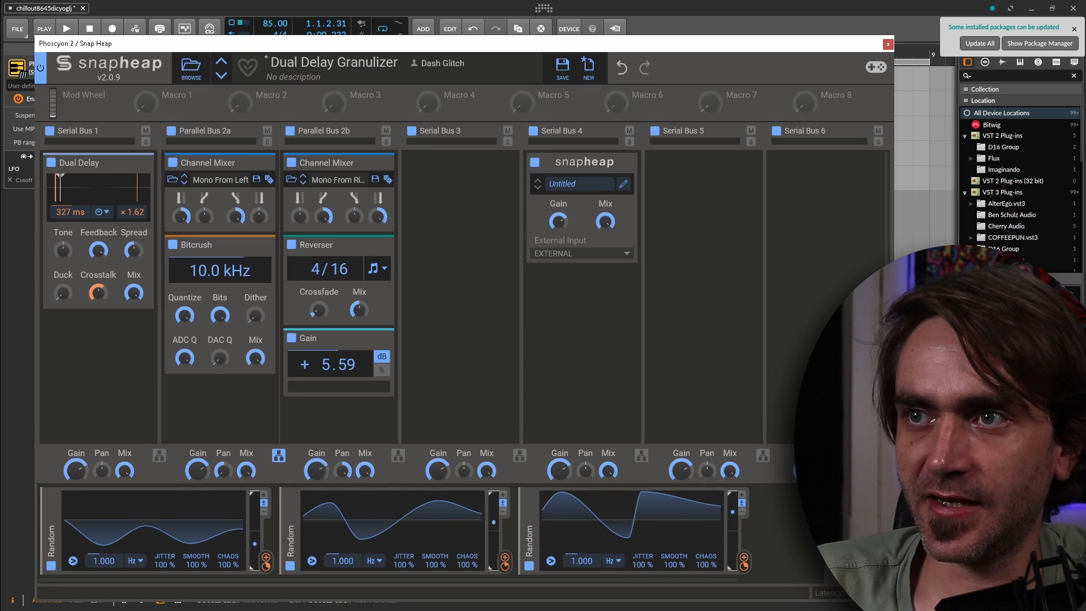
{"action": "left_click", "coordinate": [564, 186]}
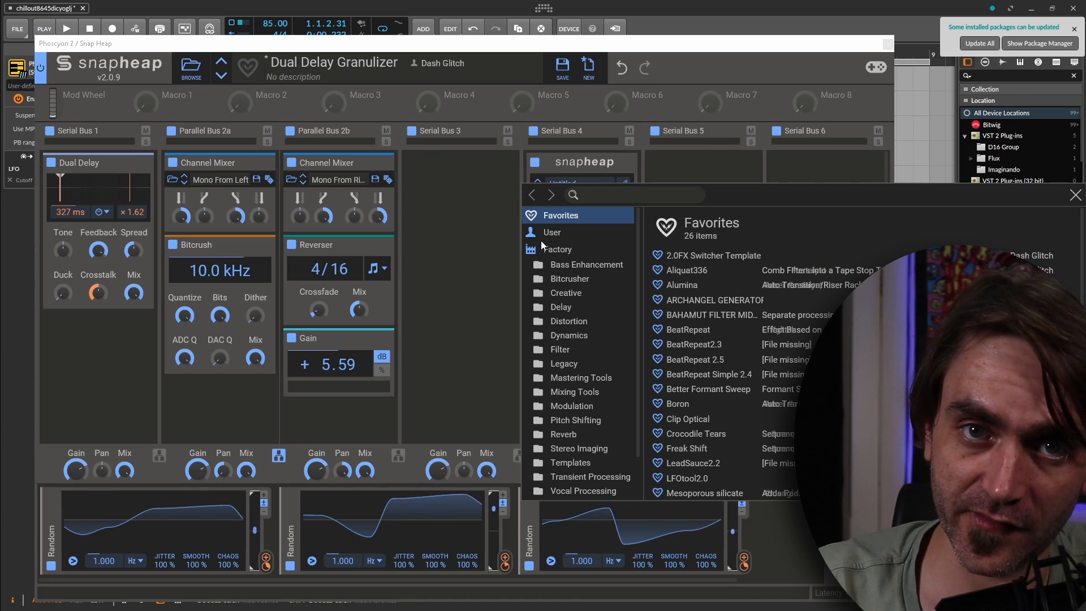
{"action": "scroll", "coordinate": [561, 340], "scroll_direction": "down", "scroll_amount": 2}
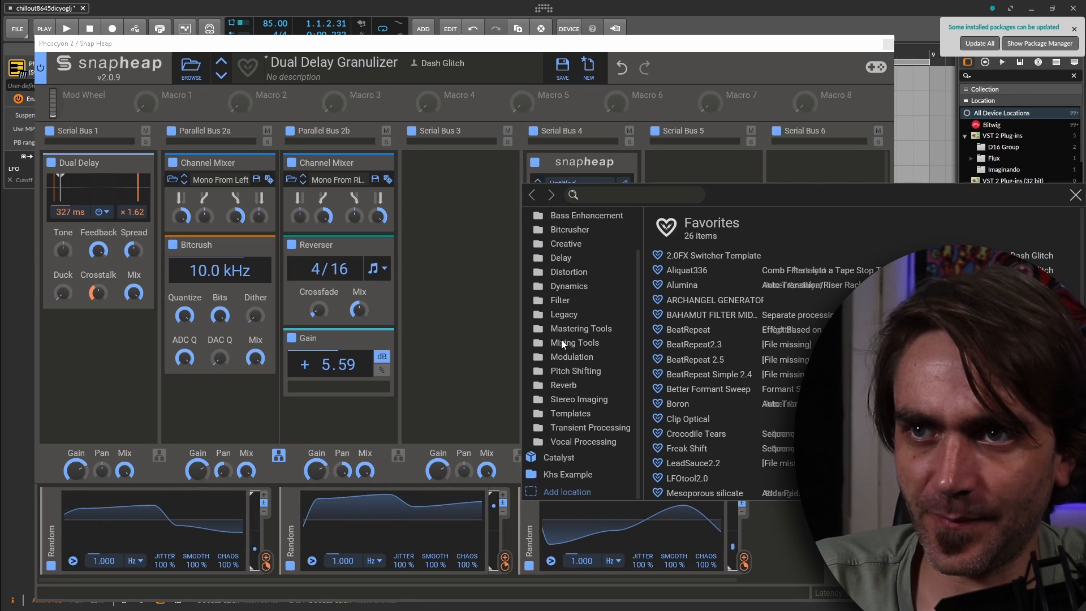
{"action": "left_click", "coordinate": [551, 456]}
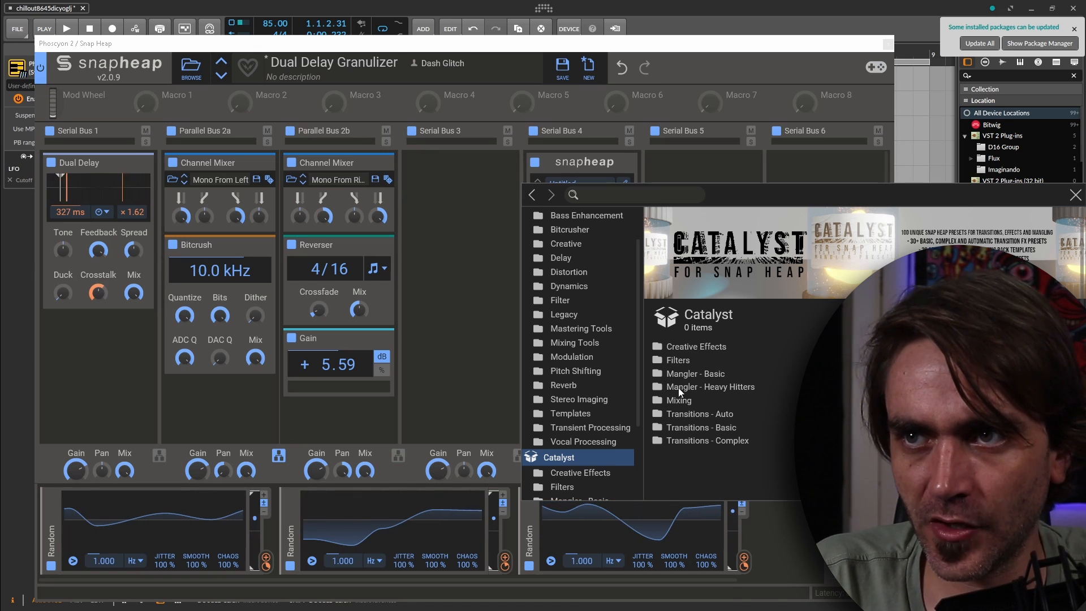
{"action": "left_click", "coordinate": [694, 345]}
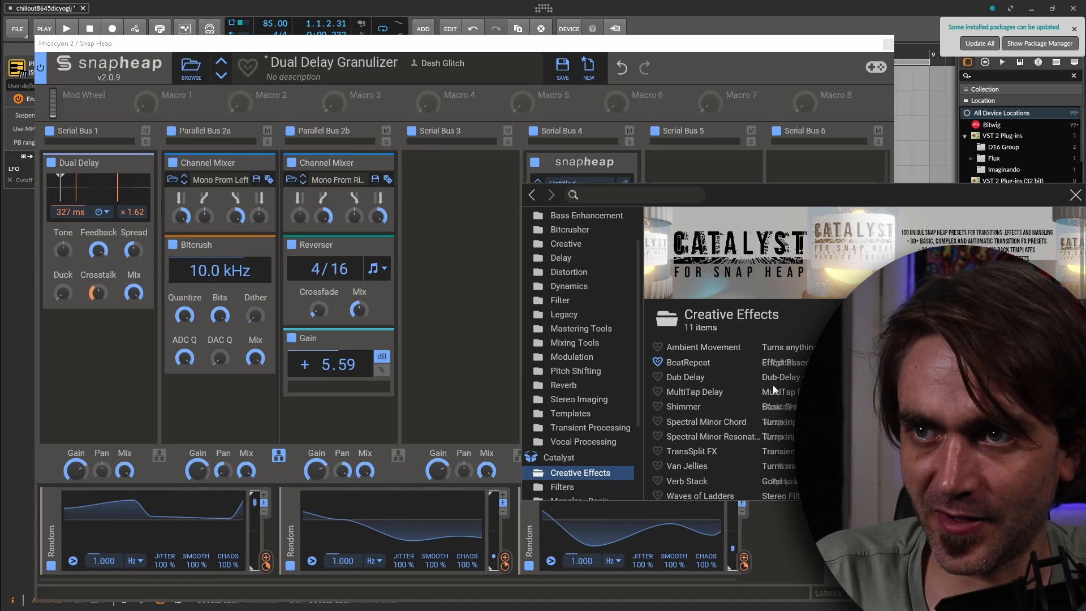
{"action": "scroll", "coordinate": [773, 385], "scroll_direction": "down", "scroll_amount": 2}
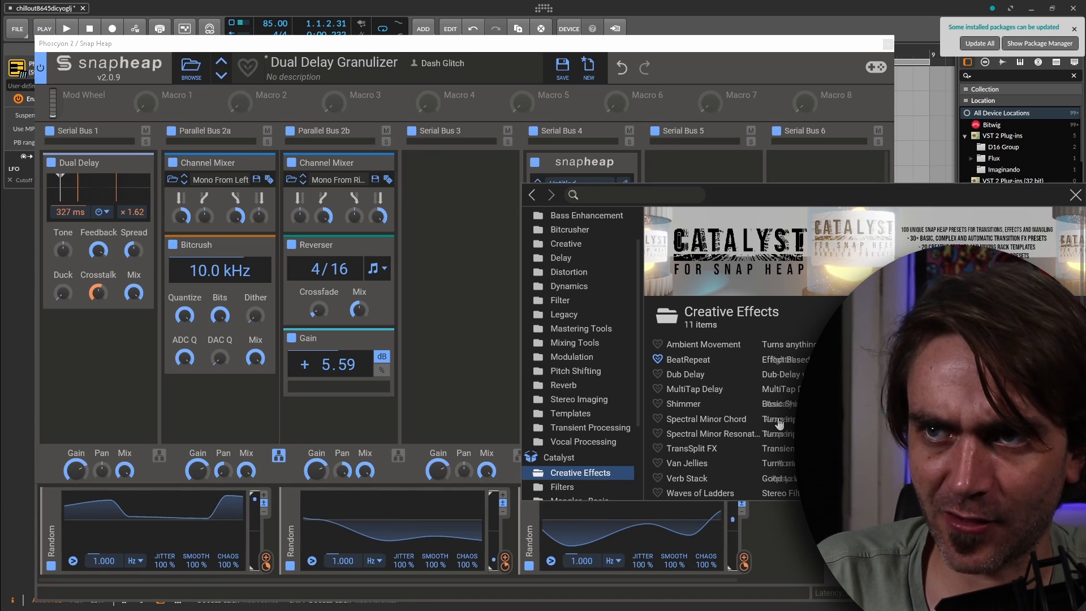
{"action": "double_click", "coordinate": [698, 402]}
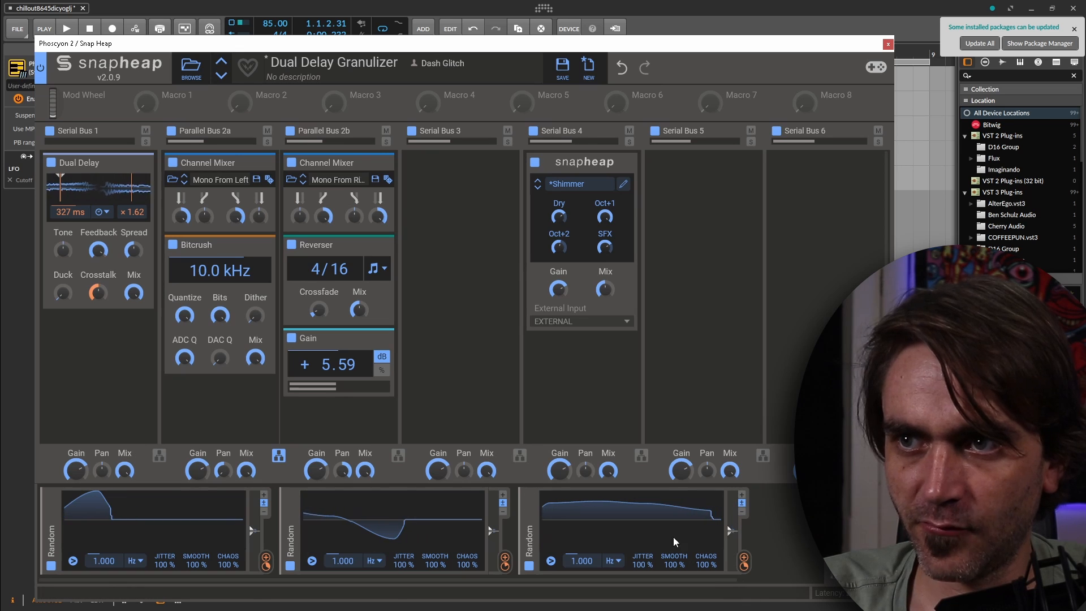
Step: Assign Macro 1 to the output scale of all three Random modulators
{"action": "left_click", "coordinate": [166, 107]}
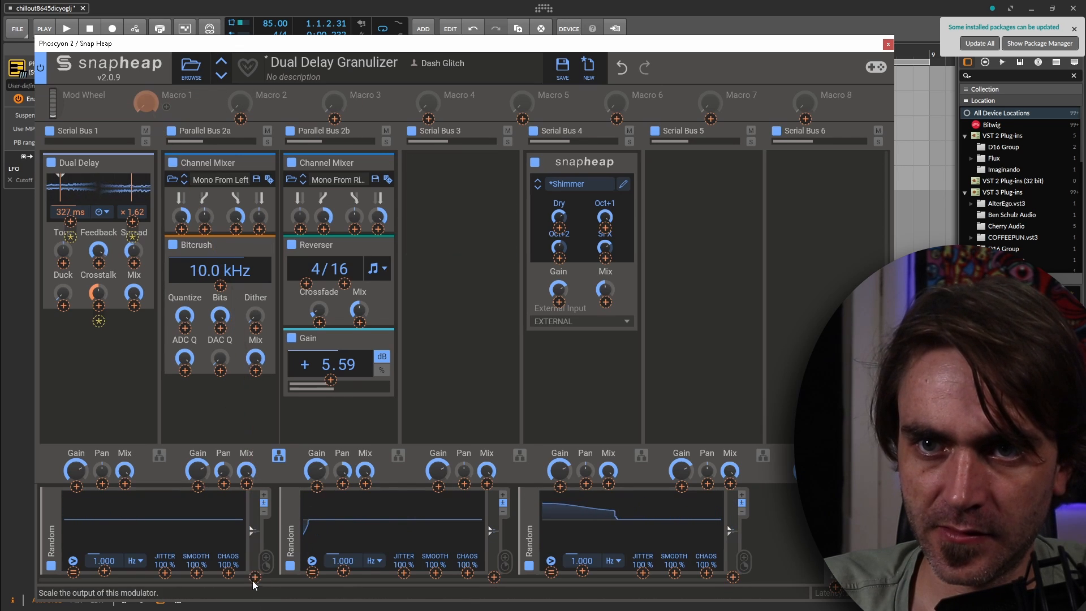
{"action": "left_click_drag", "start_coordinate": [494, 577], "coordinate": [494, 509]}
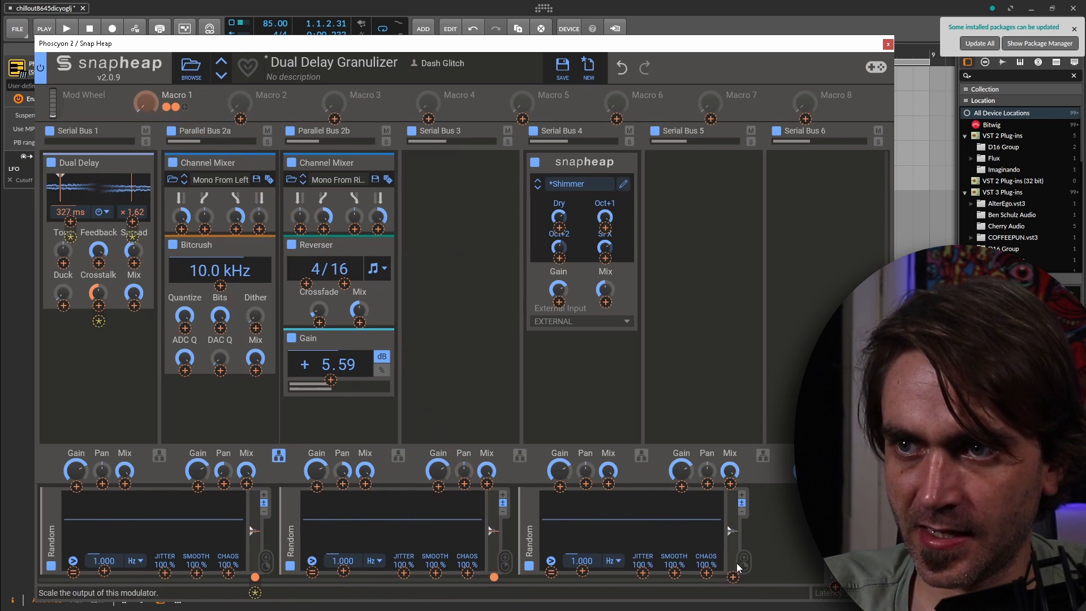
{"action": "left_click_drag", "start_coordinate": [723, 510], "coordinate": [725, 515]}
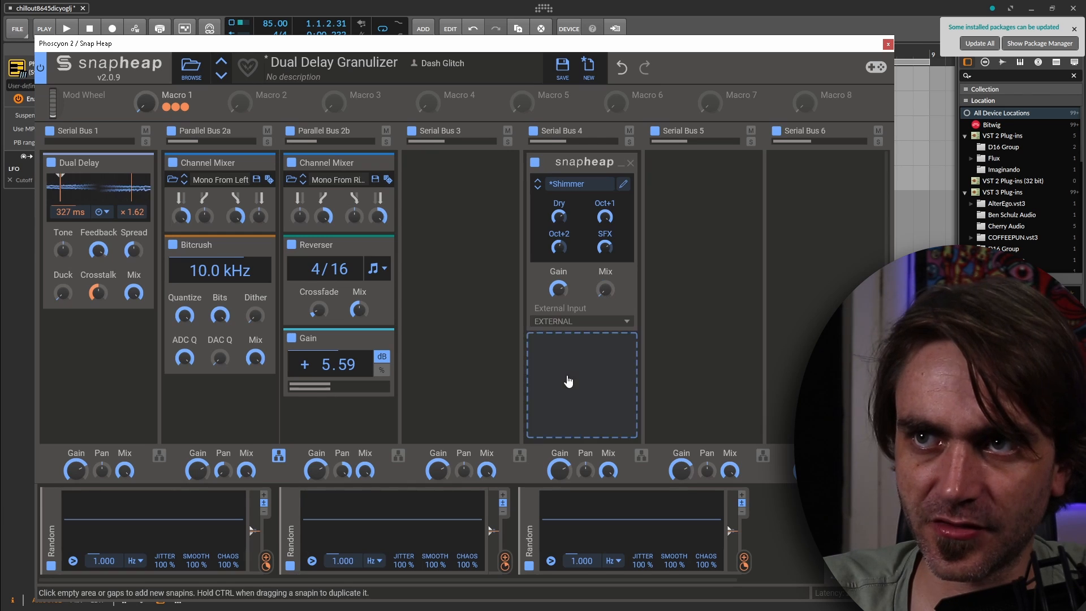
Step: Assign Macro 2 to the Mix of the nested Shimmer Snap Heap on Serial Bus 4
{"action": "left_click", "coordinate": [260, 107]}
{"action": "left_click_drag", "start_coordinate": [606, 302], "coordinate": [605, 292]}
{"action": "left_click", "coordinate": [701, 322]}
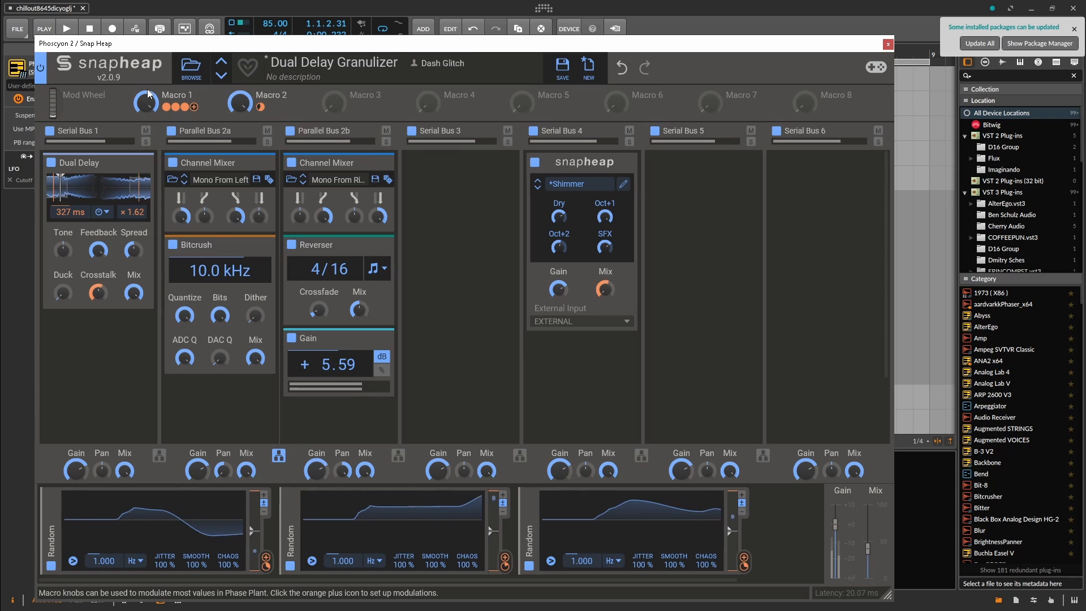
Step: Sweep Macro 1 down to zero and back up during playback to vary the random modulation depth
{"action": "left_click_drag", "start_coordinate": [146, 103], "coordinate": [146, 216]}
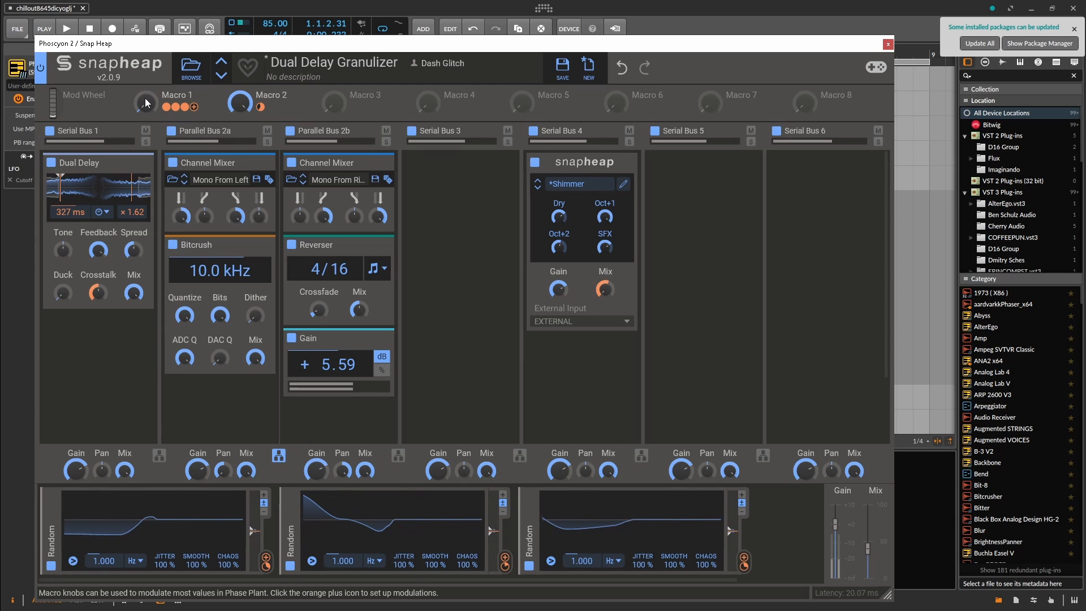
{"action": "left_click_drag", "start_coordinate": [146, 103], "coordinate": [146, 47]}
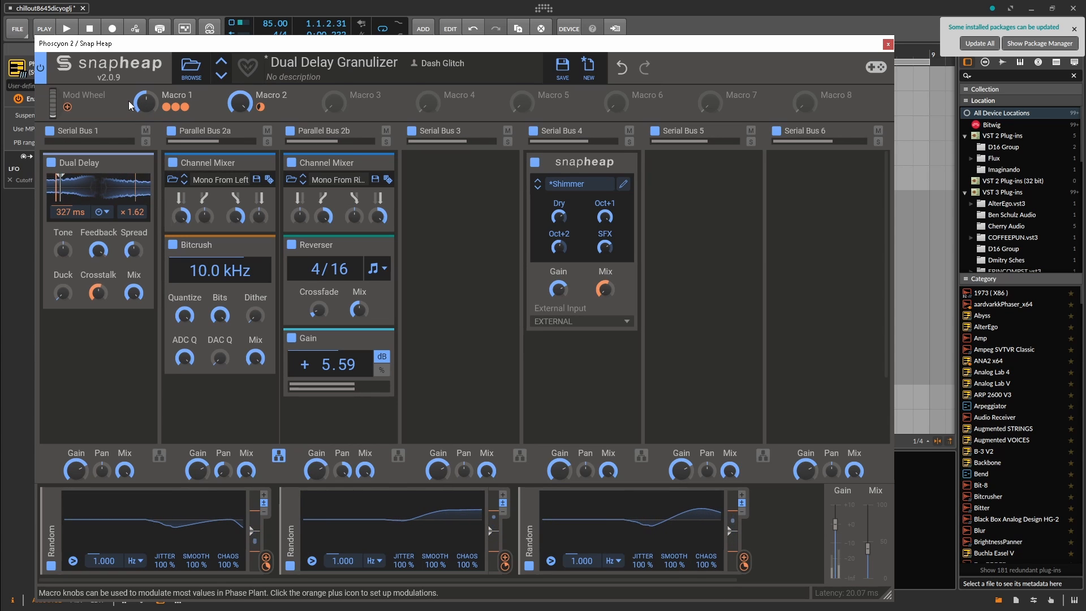
{"action": "left_click_drag", "start_coordinate": [129, 105], "coordinate": [129, 86]}
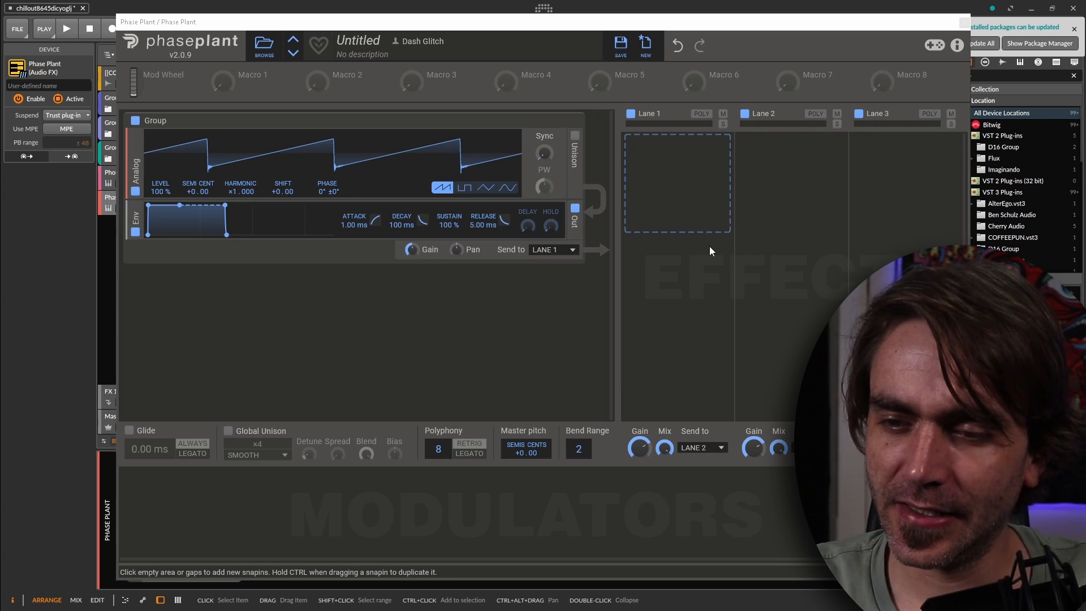
Step: Insert a Snap Heap on Lane 1 of Phase Plant, view its empty editor, and return to the synth
{"action": "left_click", "coordinate": [687, 178]}
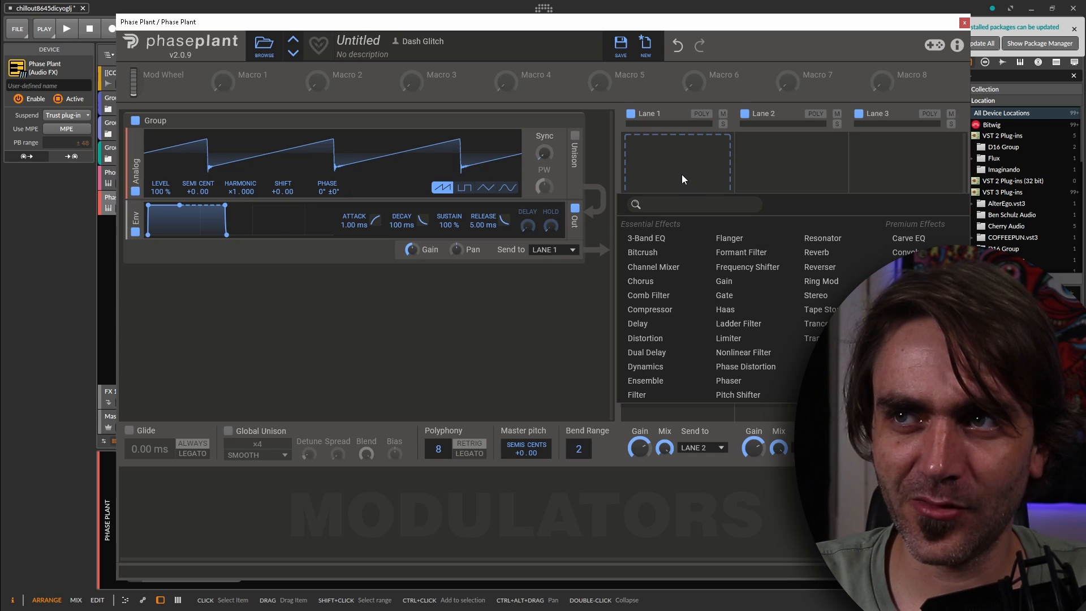
{"action": "left_click", "coordinate": [908, 352]}
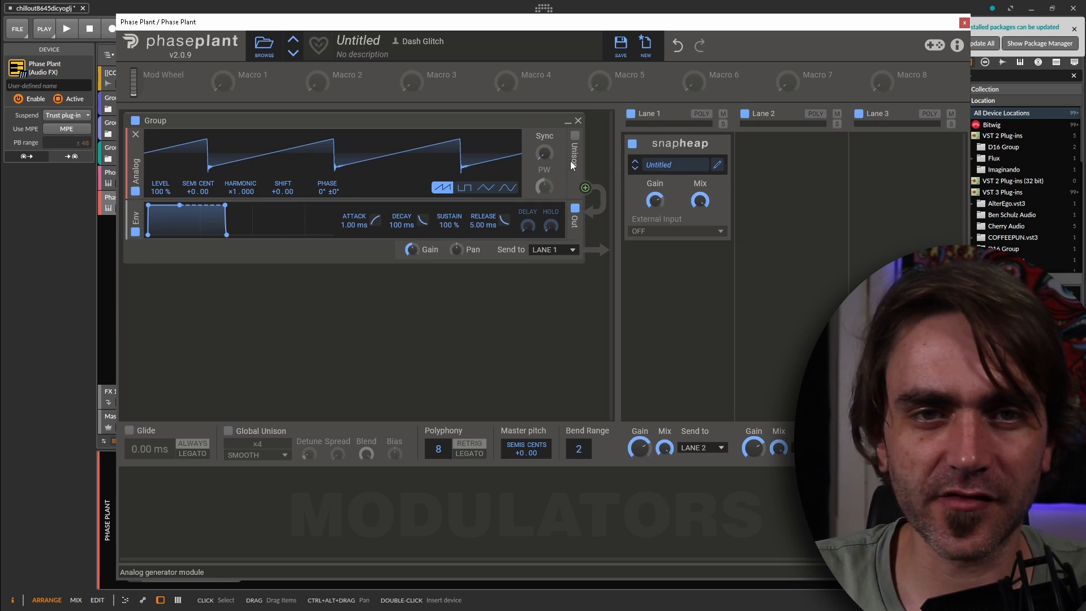
{"action": "left_click", "coordinate": [716, 166]}
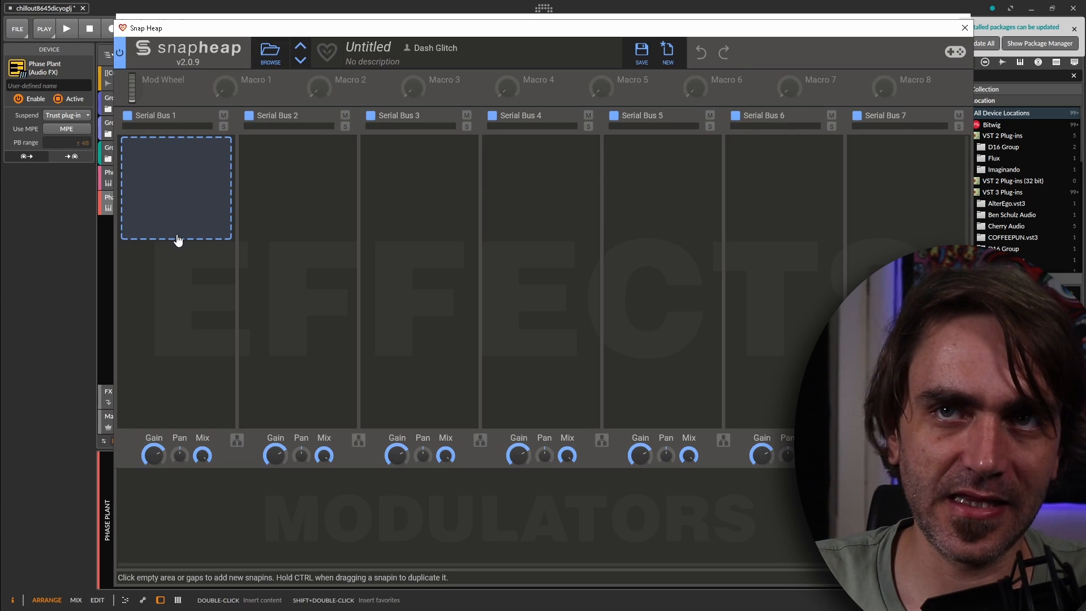
{"action": "left_click", "coordinate": [173, 214]}
{"action": "key", "text": "Escape"}
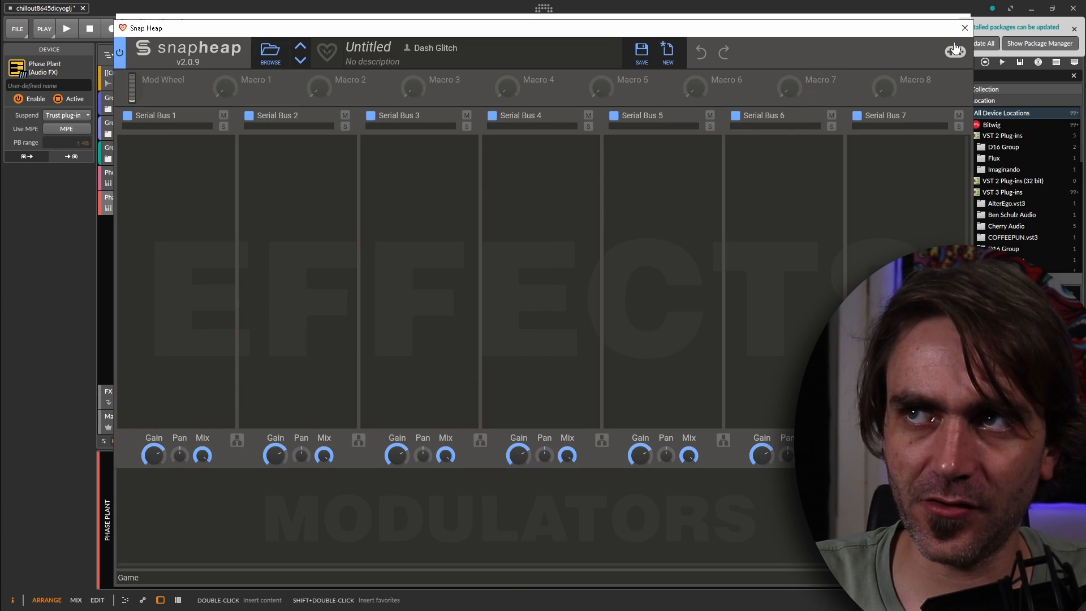
{"action": "left_click", "coordinate": [964, 28]}
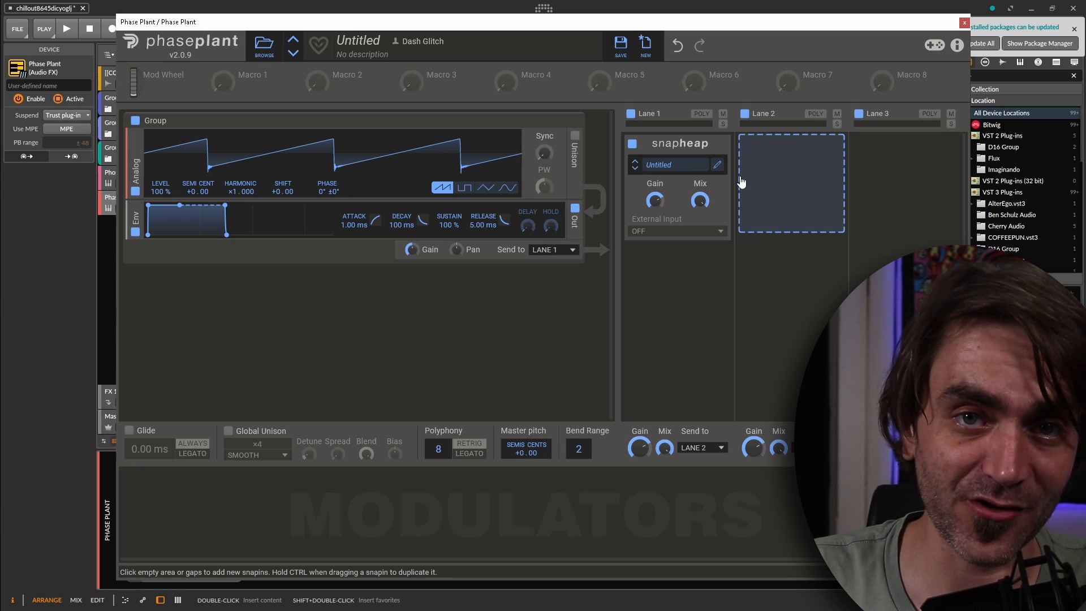
Step: Enable unison on the Analog oscillator with 8 voices and raise its Spread
{"action": "left_click", "coordinate": [575, 137]}
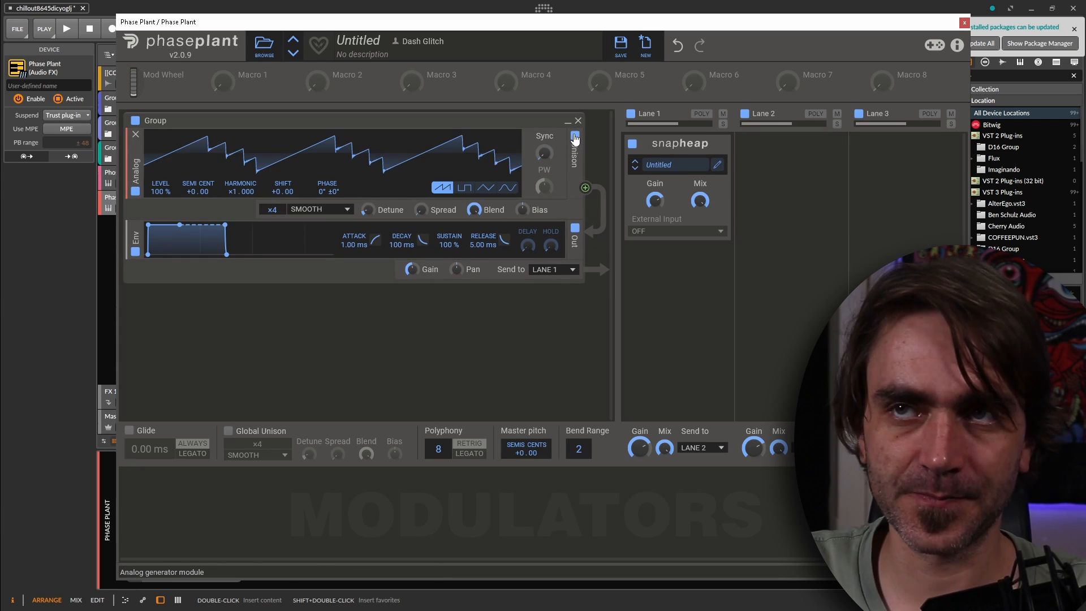
{"action": "left_click_drag", "start_coordinate": [268, 206], "coordinate": [268, 183]}
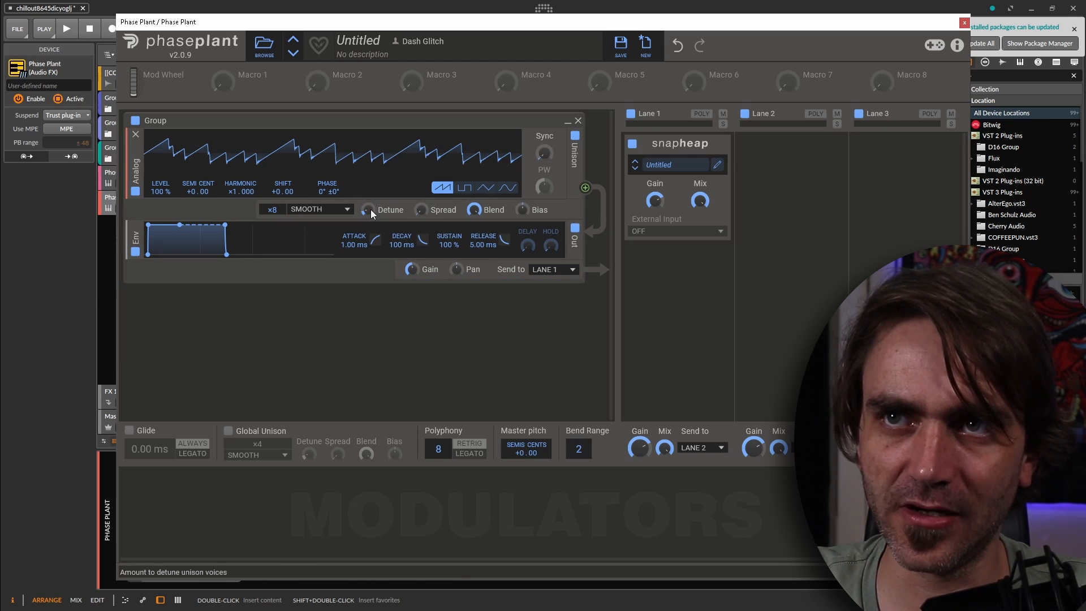
{"action": "mouse_move", "coordinate": [421, 210]}
{"action": "left_mouse_down"}
{"action": "mouse_move", "coordinate": [421, 170]}
{"action": "mouse_move", "coordinate": [421, 191]}
{"action": "left_mouse_up"}
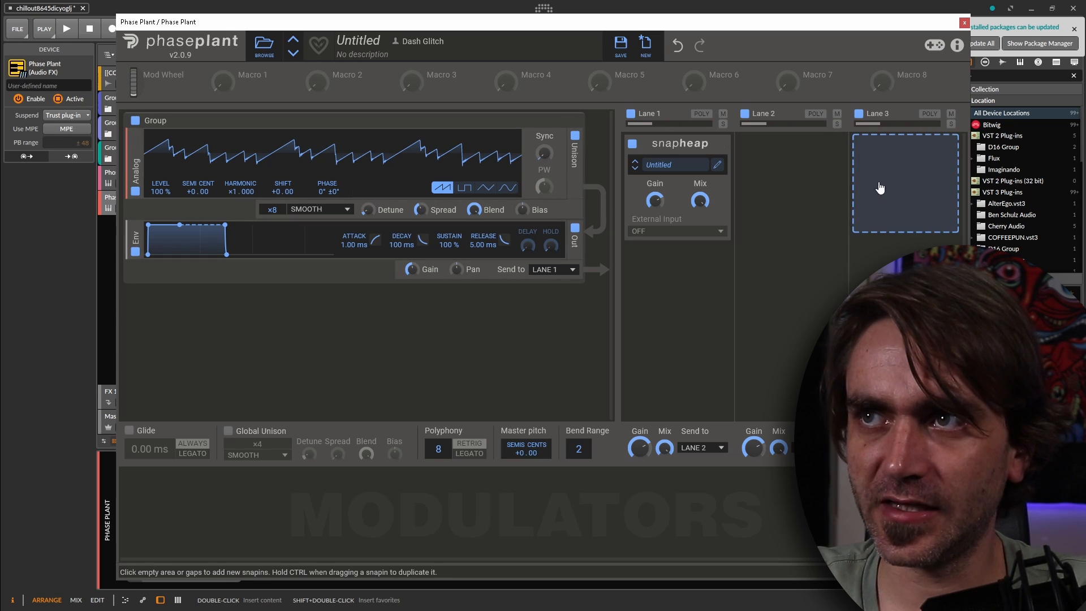
Step: Insert a Faturator on Lane 2 and a Transient Shaper on Lane 3
{"action": "left_click", "coordinate": [810, 197]}
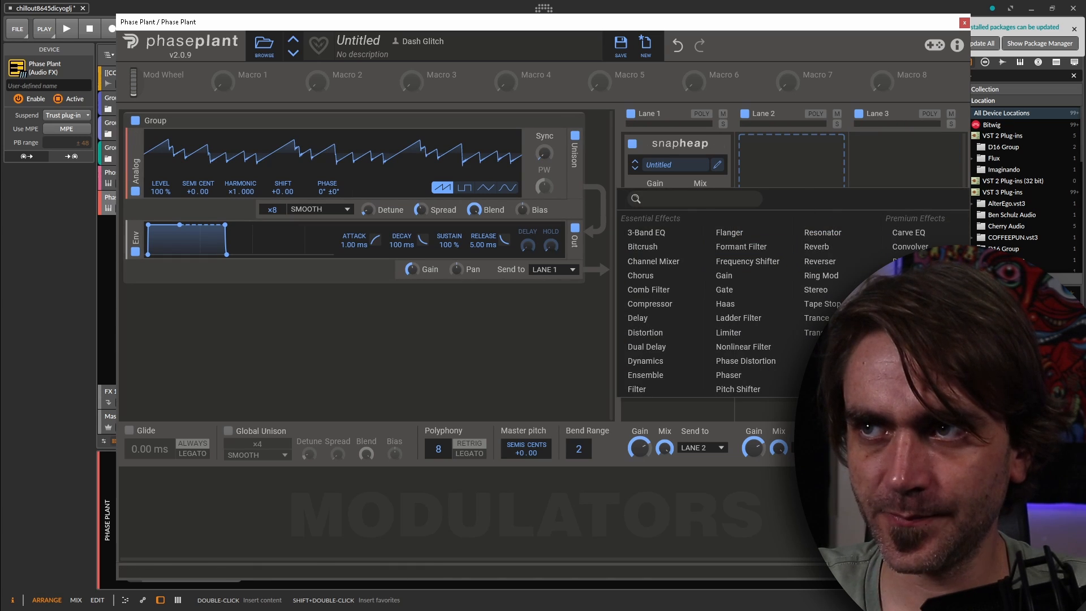
{"action": "left_click", "coordinate": [900, 275]}
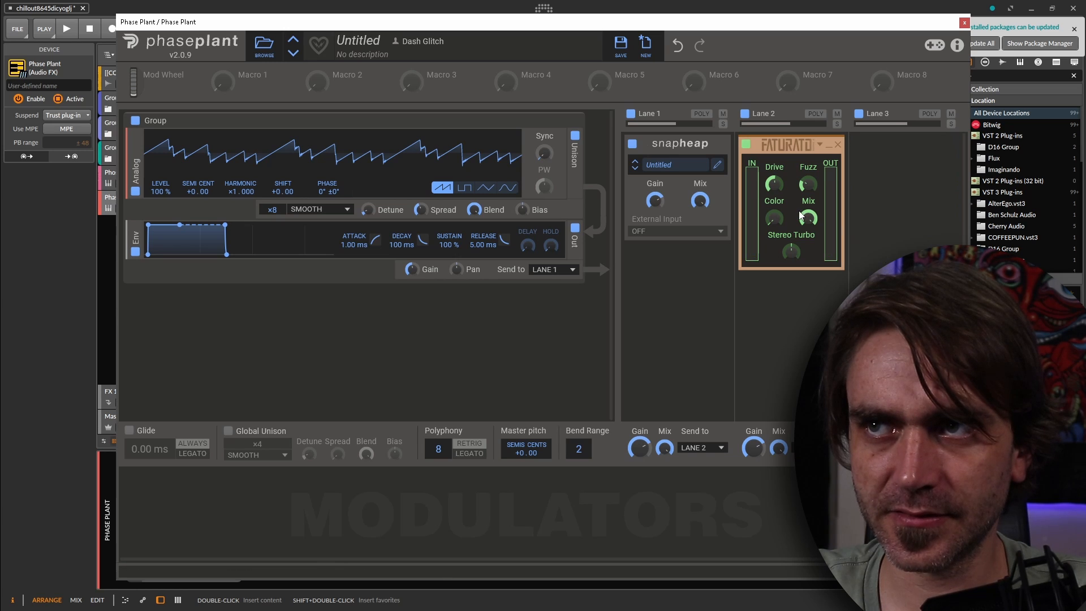
{"action": "left_click", "coordinate": [887, 258]}
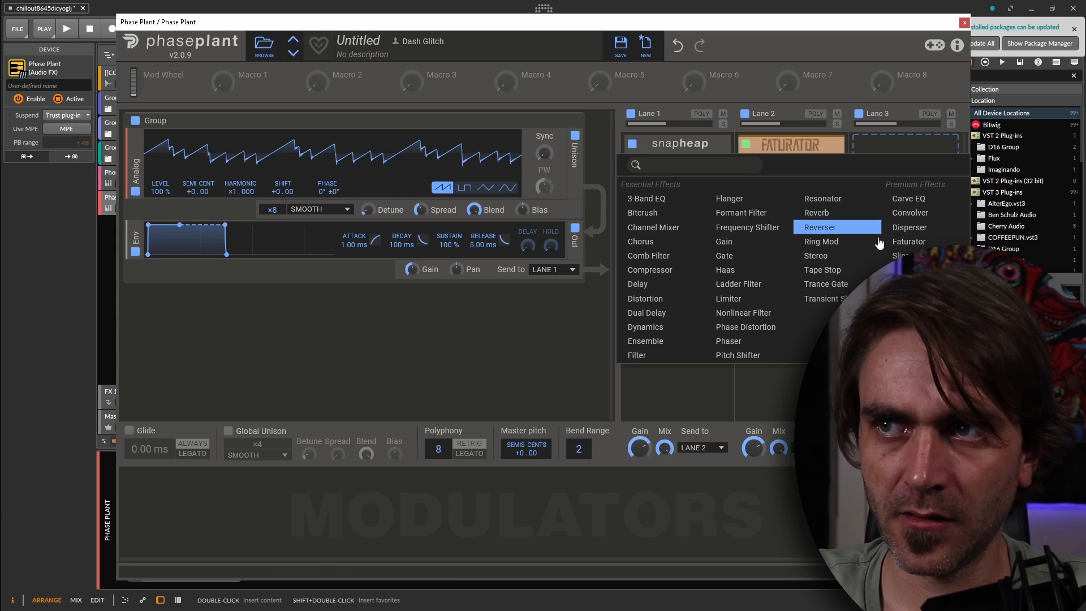
{"action": "left_click", "coordinate": [835, 298]}
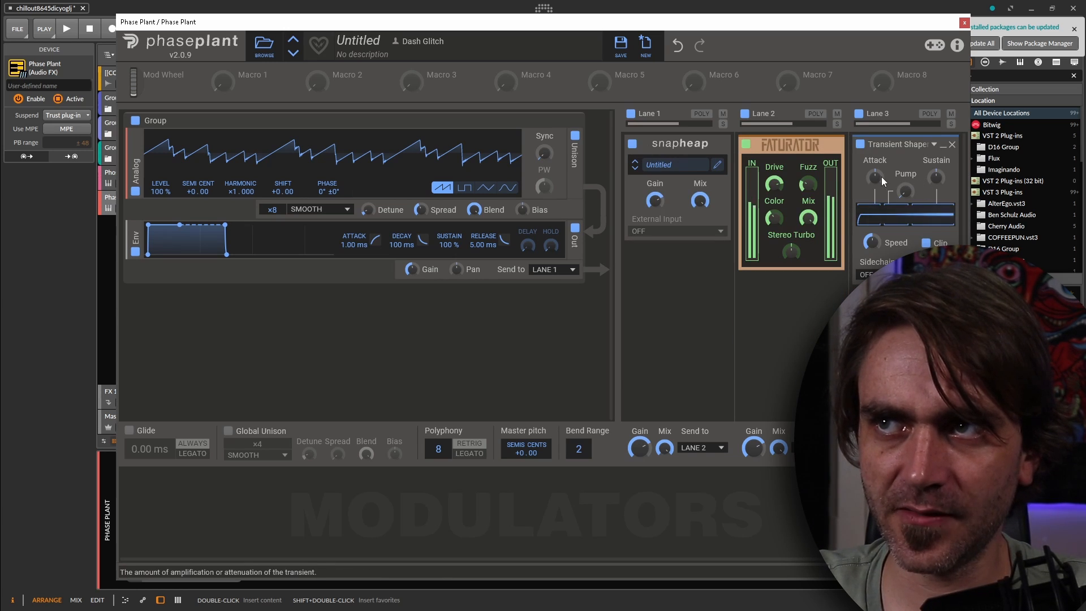
Step: Insert a Gain effect and move it to the start of Lane 3, ahead of the Transient Shaper
{"action": "left_click", "coordinate": [792, 279]}
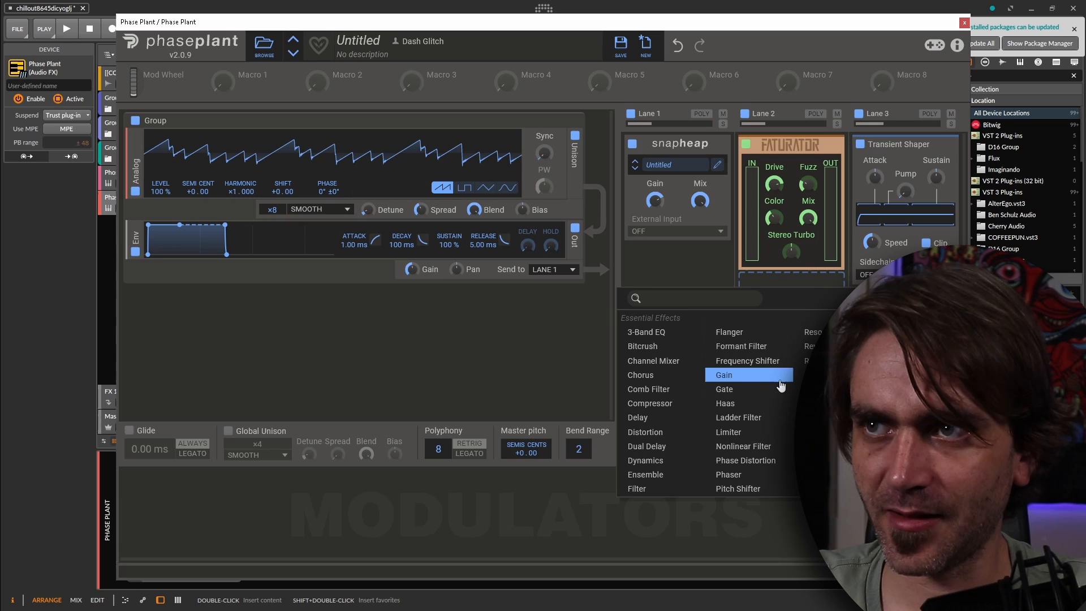
{"action": "left_click", "coordinate": [738, 375]}
{"action": "left_click_drag", "start_coordinate": [753, 289], "coordinate": [896, 136]}
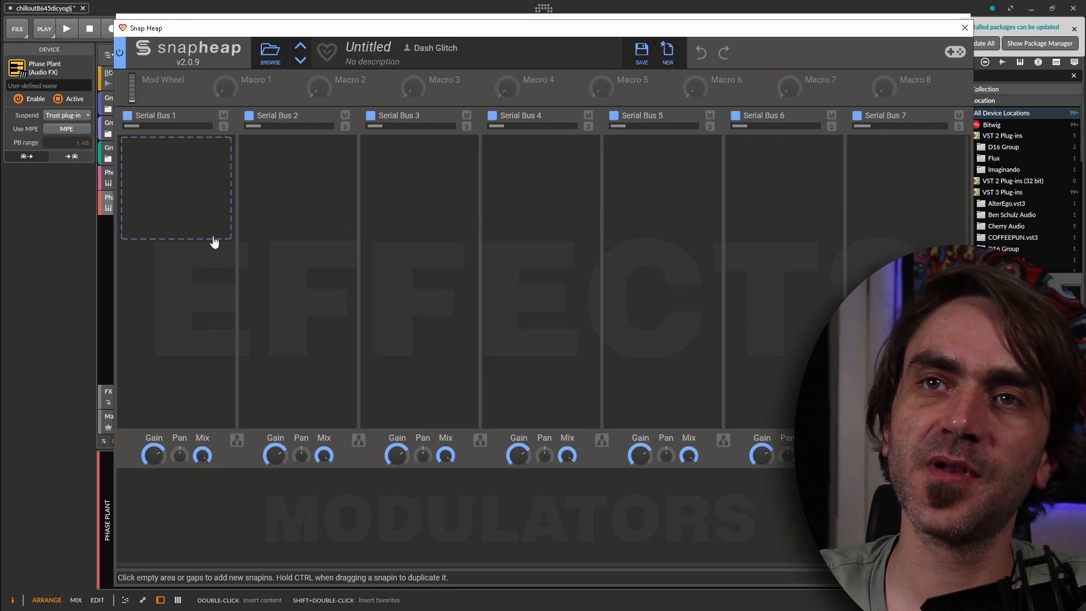
Step: Insert a Channel Mixer on Serial Bus 1 of the Lane 1 Snap Heap and turn its left-to-left level to inverted phase
{"action": "left_click", "coordinate": [213, 242]}
{"action": "left_click", "coordinate": [218, 268]}
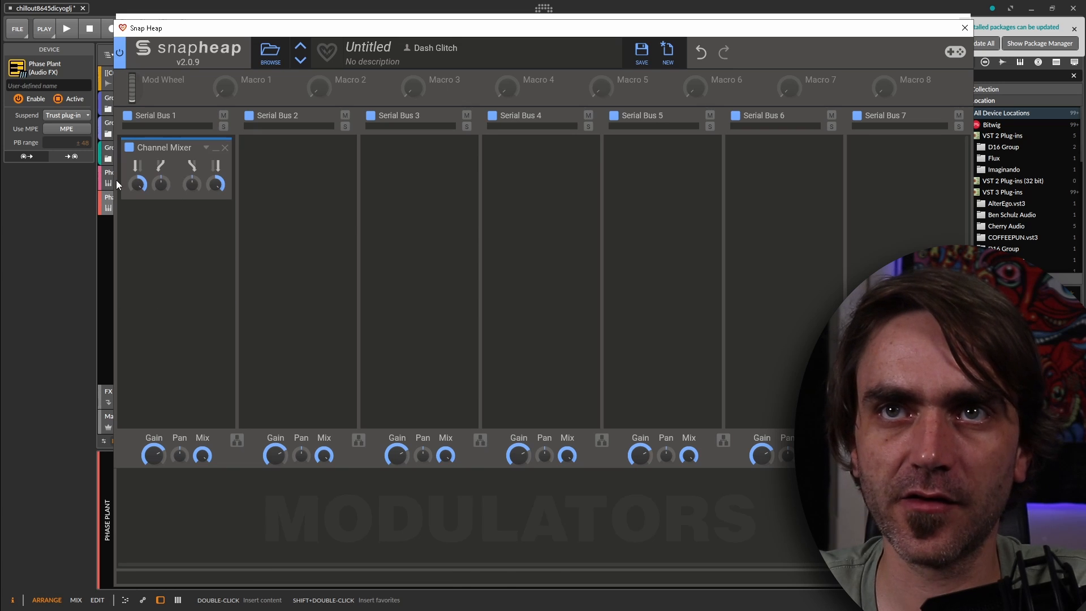
{"action": "mouse_move", "coordinate": [136, 188]}
{"action": "left_mouse_down"}
{"action": "mouse_move", "coordinate": [135, 221]}
{"action": "mouse_move", "coordinate": [134, 186]}
{"action": "left_mouse_up"}
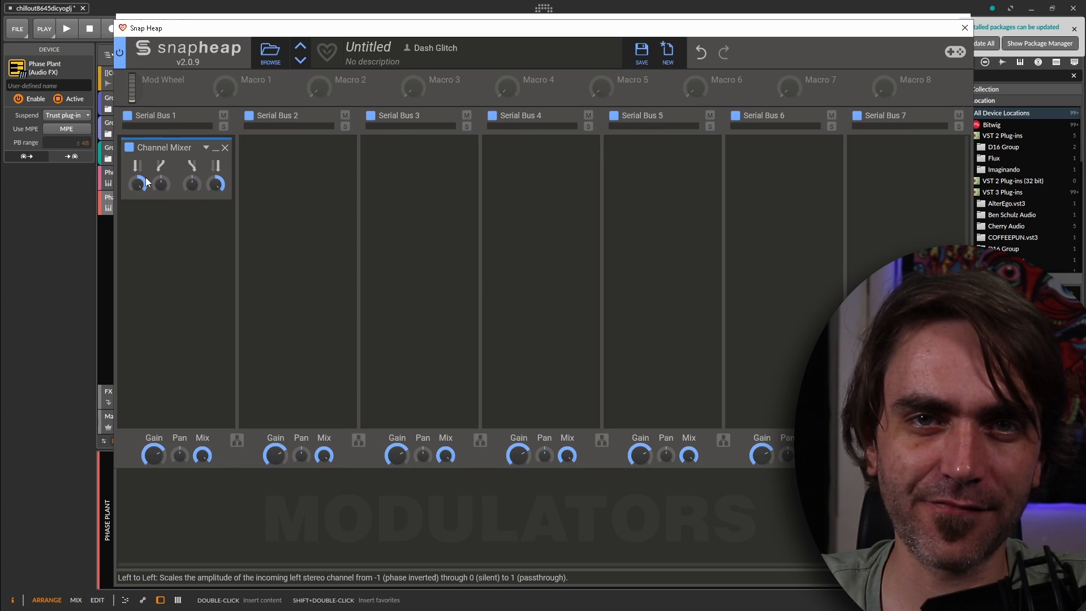
{"action": "left_click_drag", "start_coordinate": [150, 194], "coordinate": [150, 197]}
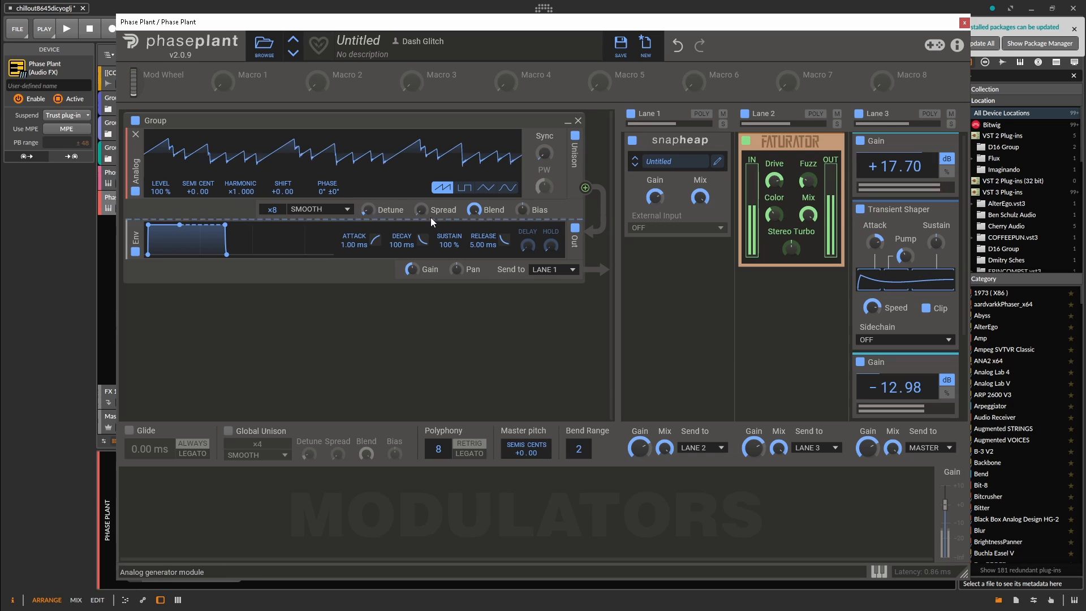
Step: Add a Random modulator with unipolar output inside the Lane 1 Snap Heap and duplicate it
{"action": "left_click", "coordinate": [713, 163]}
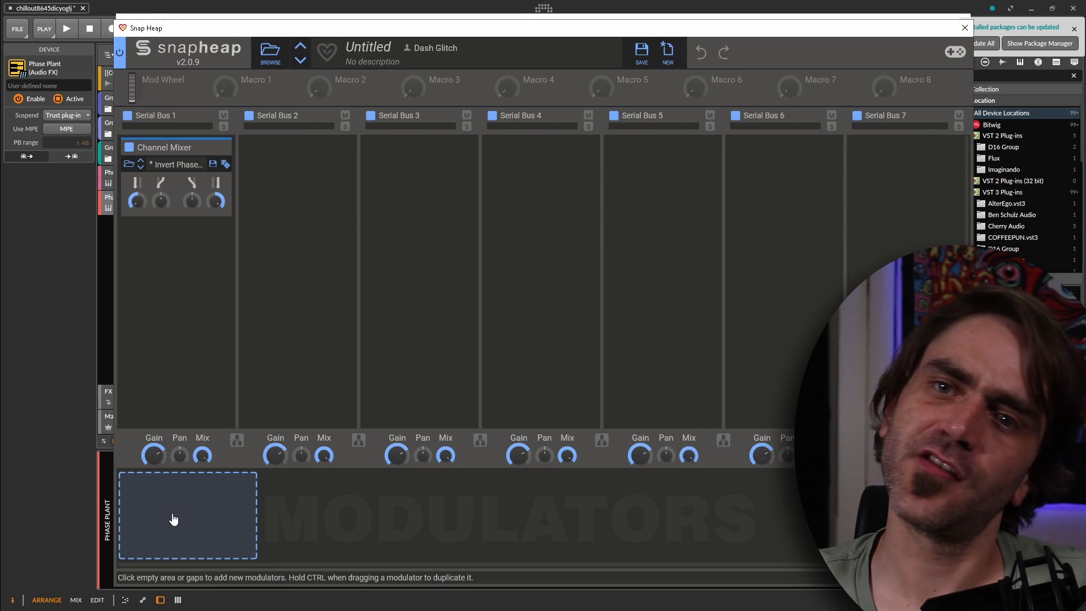
{"action": "left_click", "coordinate": [173, 519]}
{"action": "left_click", "coordinate": [230, 517]}
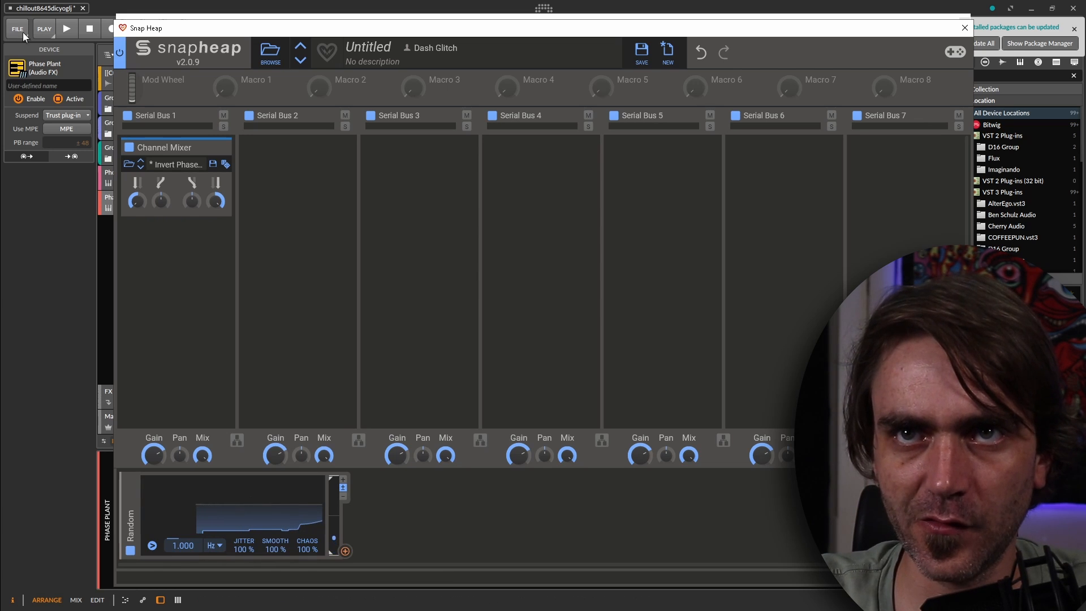
{"action": "left_click", "coordinate": [343, 484]}
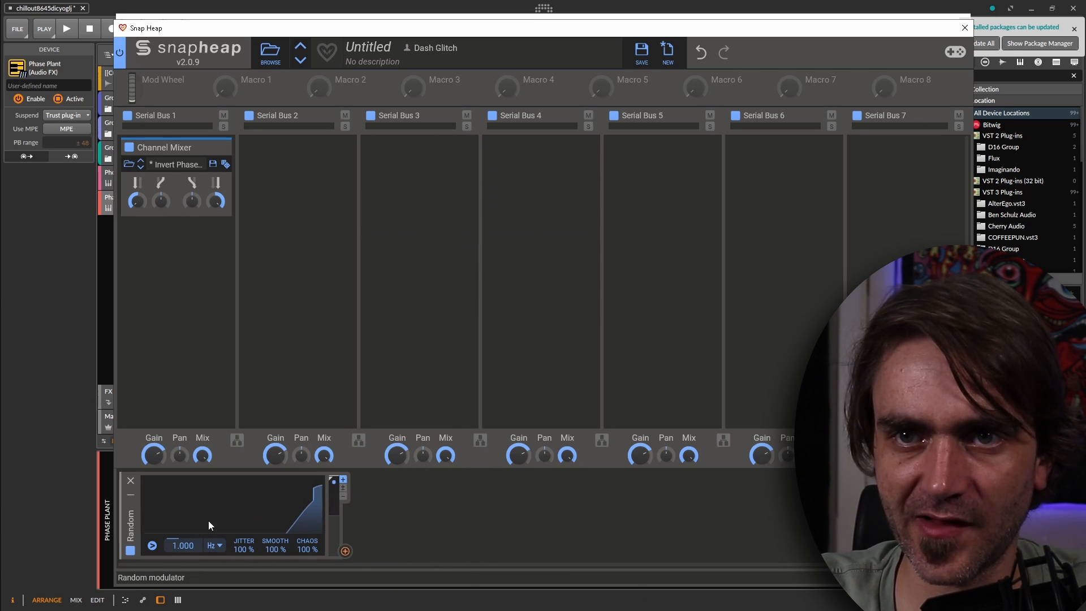
{"action": "left_click_drag", "start_coordinate": [161, 531], "coordinate": [375, 529]}
Step: Assign the first Random to the Channel Mixer's left-to-left level and the second Random to its right-to-right level
{"action": "left_click", "coordinate": [344, 551]}
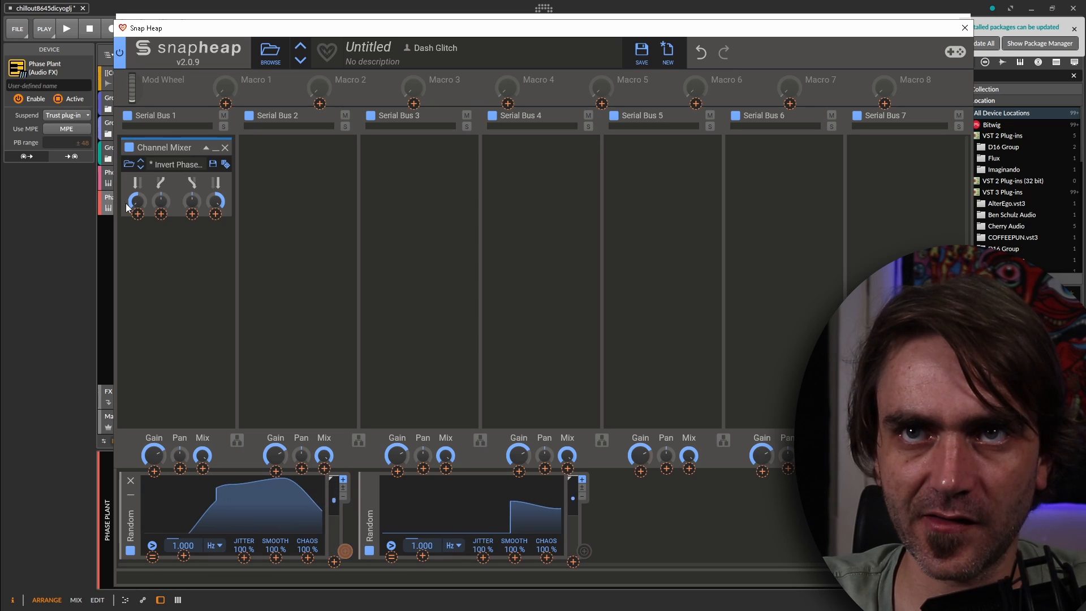
{"action": "left_click_drag", "start_coordinate": [137, 214], "coordinate": [138, 163]}
{"action": "left_click", "coordinate": [609, 513]}
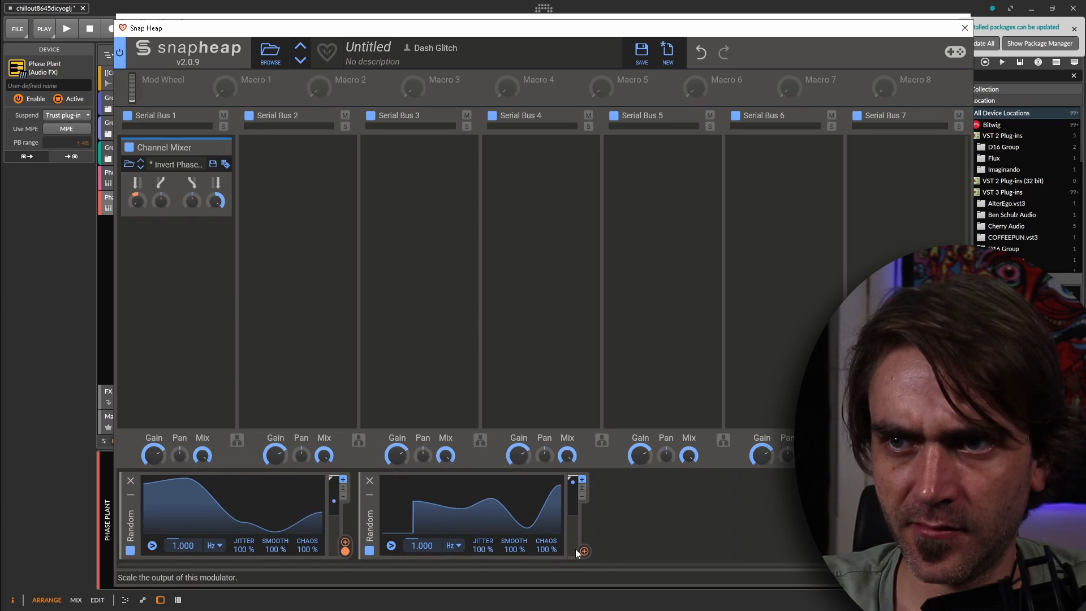
{"action": "left_click", "coordinate": [583, 551]}
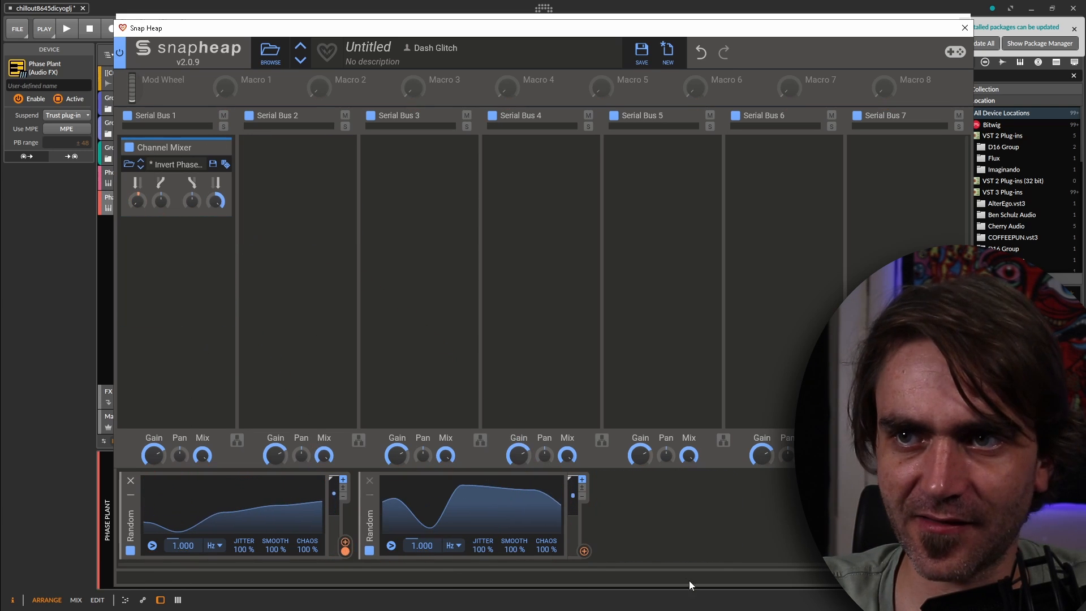
{"action": "left_click", "coordinate": [584, 551]}
{"action": "left_click_drag", "start_coordinate": [583, 551], "coordinate": [216, 201]}
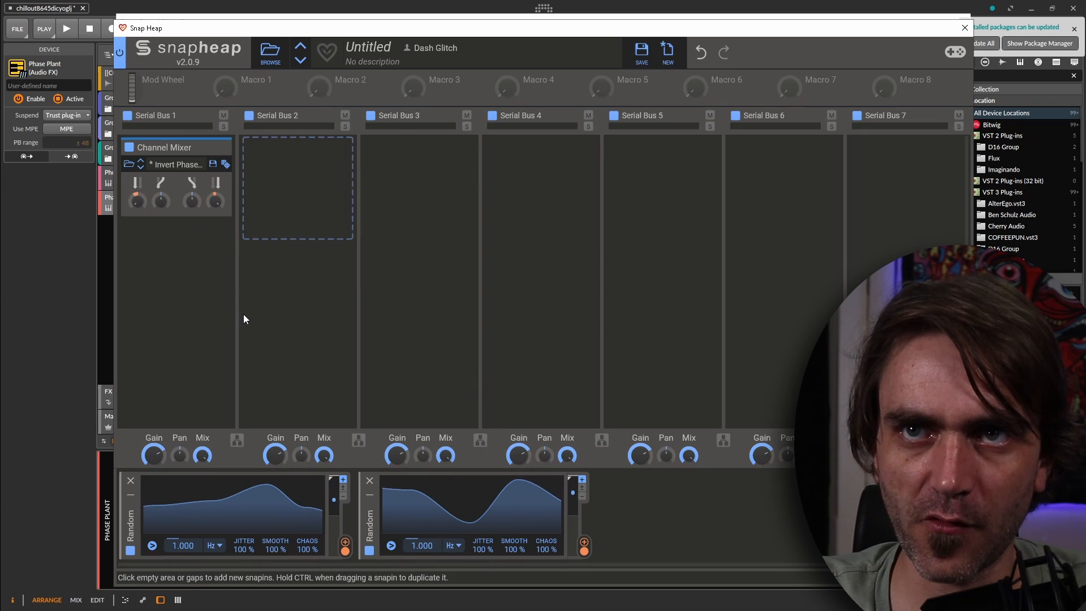
Step: Set the Random rates to 5.533 Hz and 7.674 Hz and lower the Mix of Serial Bus 1 to about half
{"action": "left_click", "coordinate": [965, 28]}
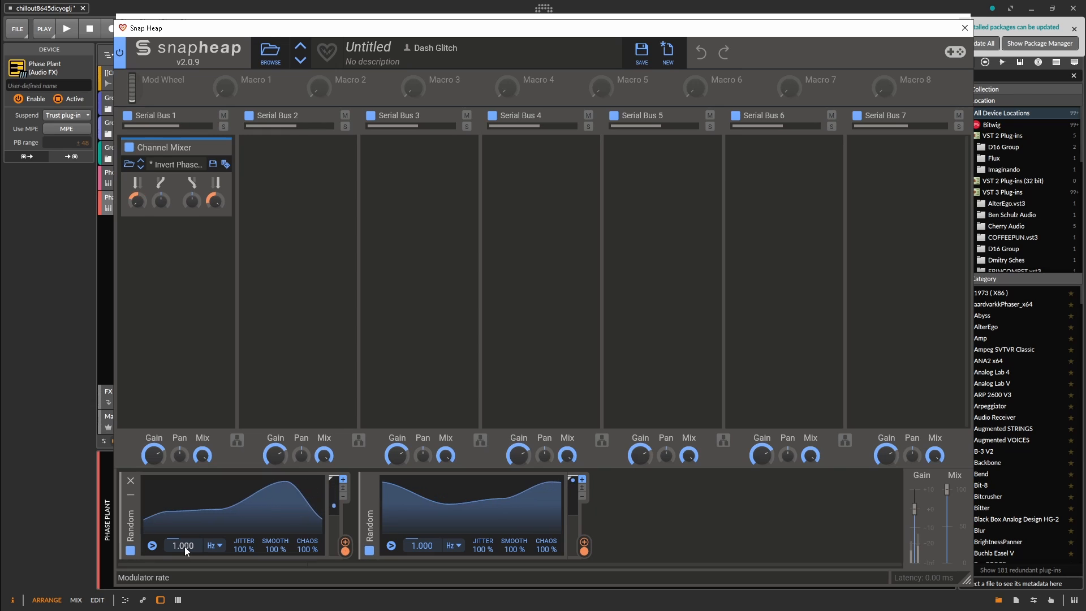
{"action": "left_click_drag", "start_coordinate": [184, 546], "coordinate": [228, 527]}
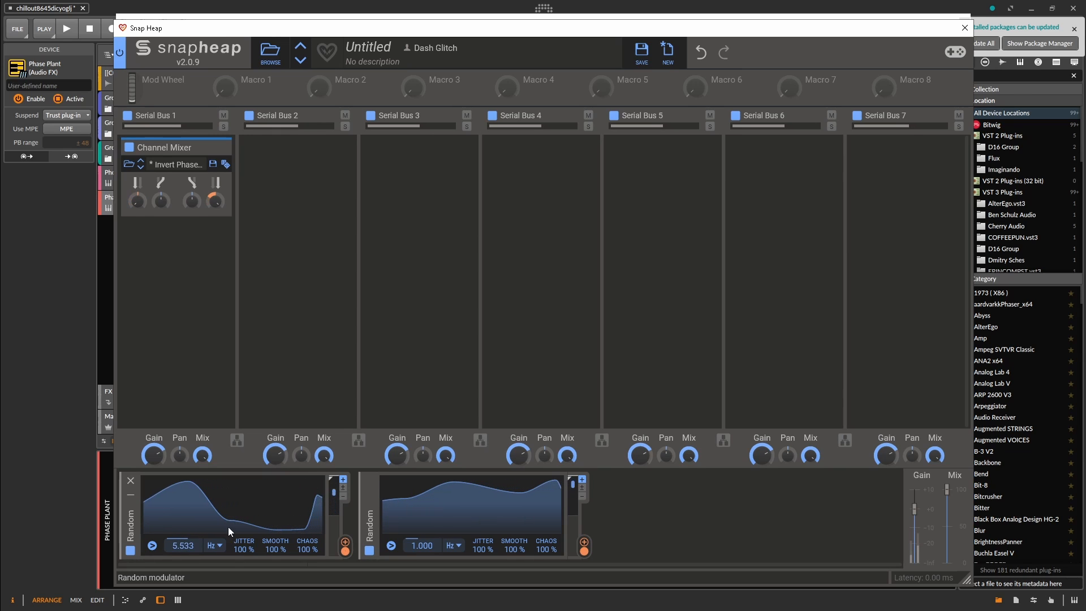
{"action": "left_click_drag", "start_coordinate": [425, 548], "coordinate": [430, 514]}
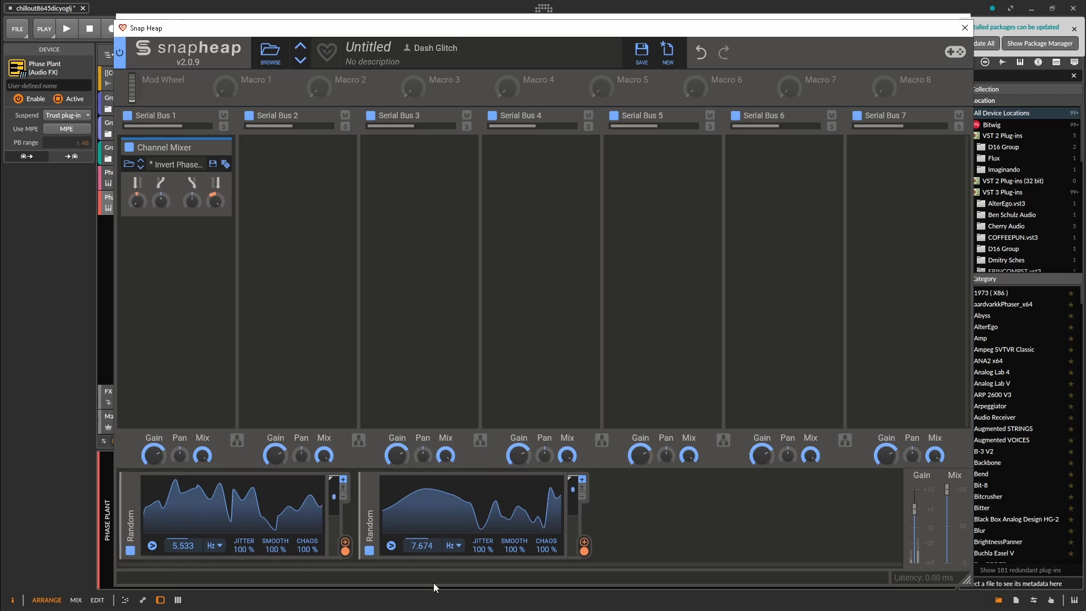
{"action": "left_click_drag", "start_coordinate": [203, 456], "coordinate": [203, 489]}
Step: Assign the first Random to the Channel Mixer's right-to-right level as well, delete the second Random, and return to Phase Plant
{"action": "left_click_drag", "start_coordinate": [345, 542], "coordinate": [138, 201]}
{"action": "left_click_drag", "start_coordinate": [216, 215], "coordinate": [216, 199]}
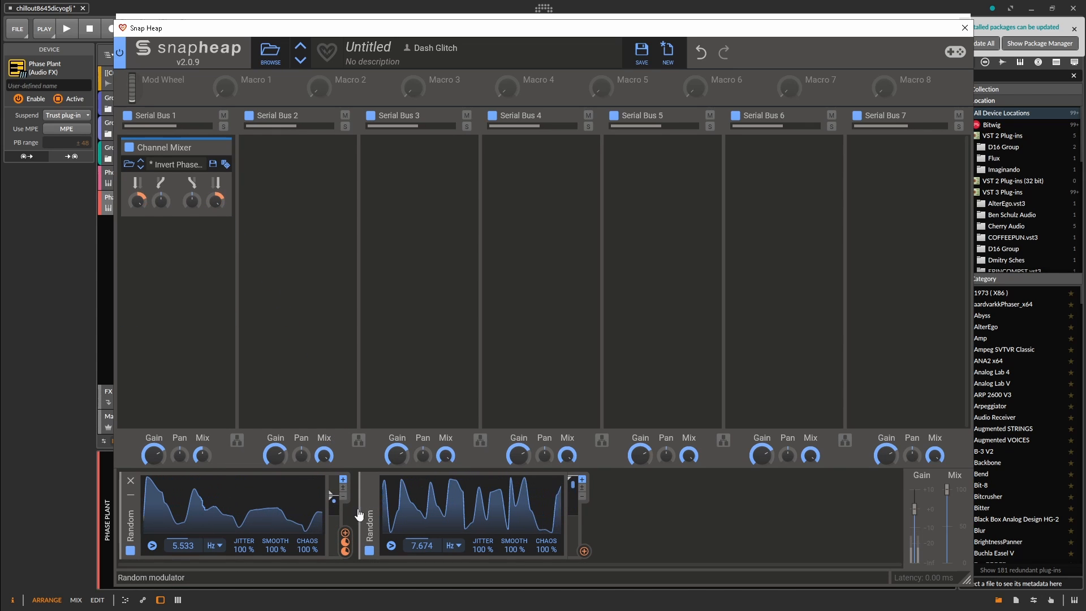
{"action": "left_click", "coordinate": [369, 481]}
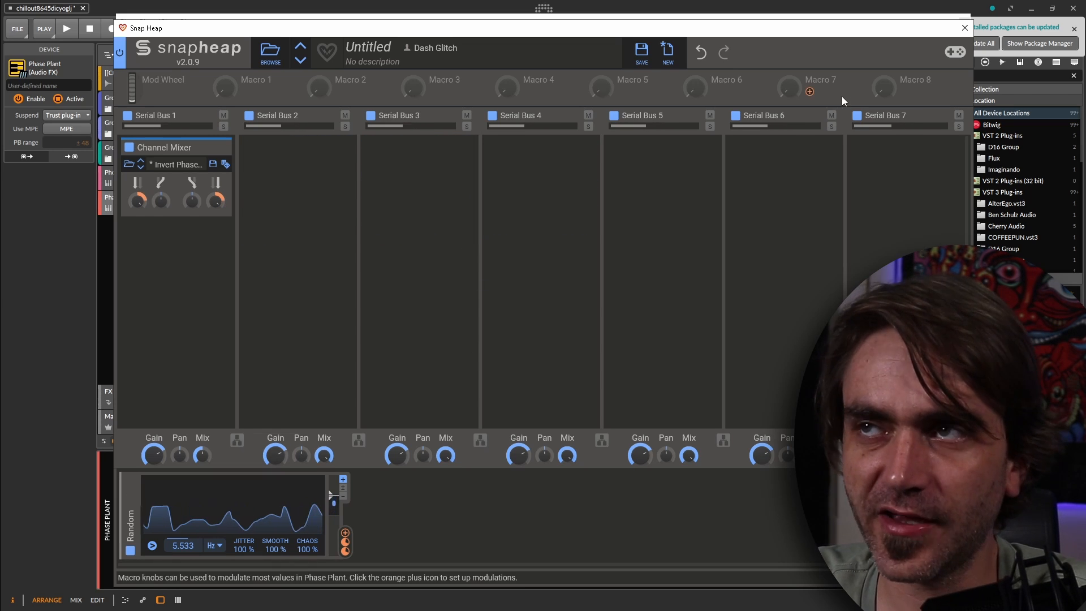
{"action": "left_click", "coordinate": [965, 27]}
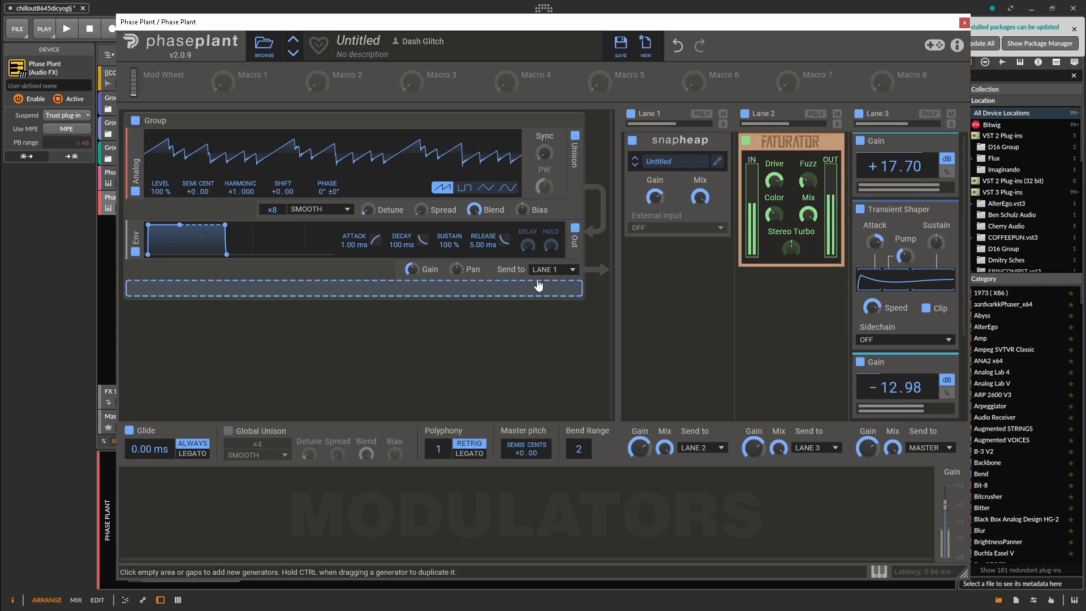
Step: Move the Faturator, both Gains and the Transient Shaper into Lane 1 below the Snap Heap, collapsing the effects to fit
{"action": "left_click_drag", "start_coordinate": [774, 148], "coordinate": [666, 251]}
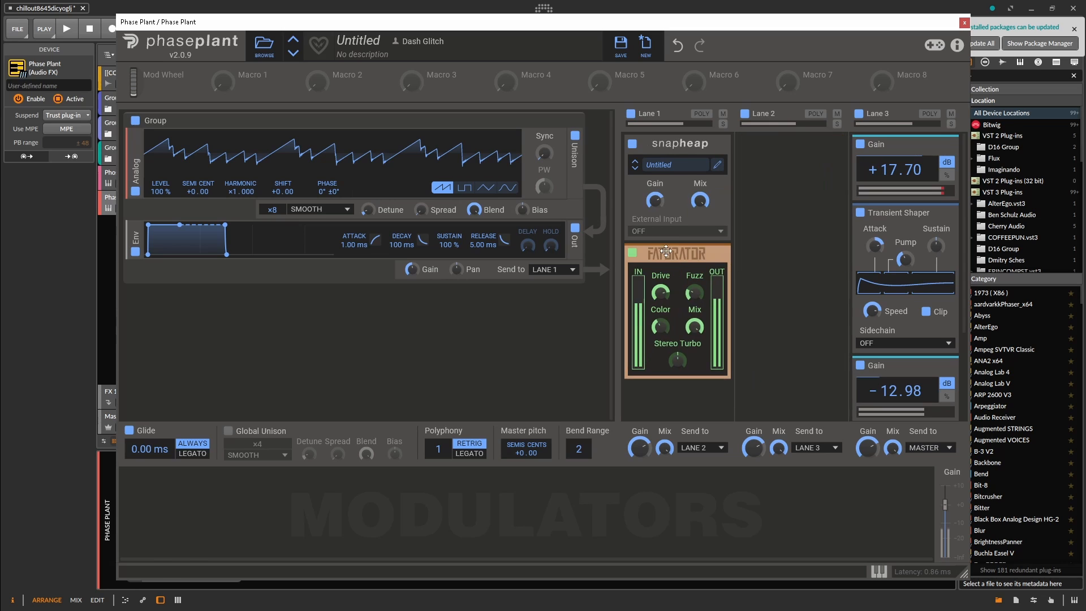
{"action": "left_click", "coordinate": [715, 145]}
{"action": "left_click", "coordinate": [714, 163]}
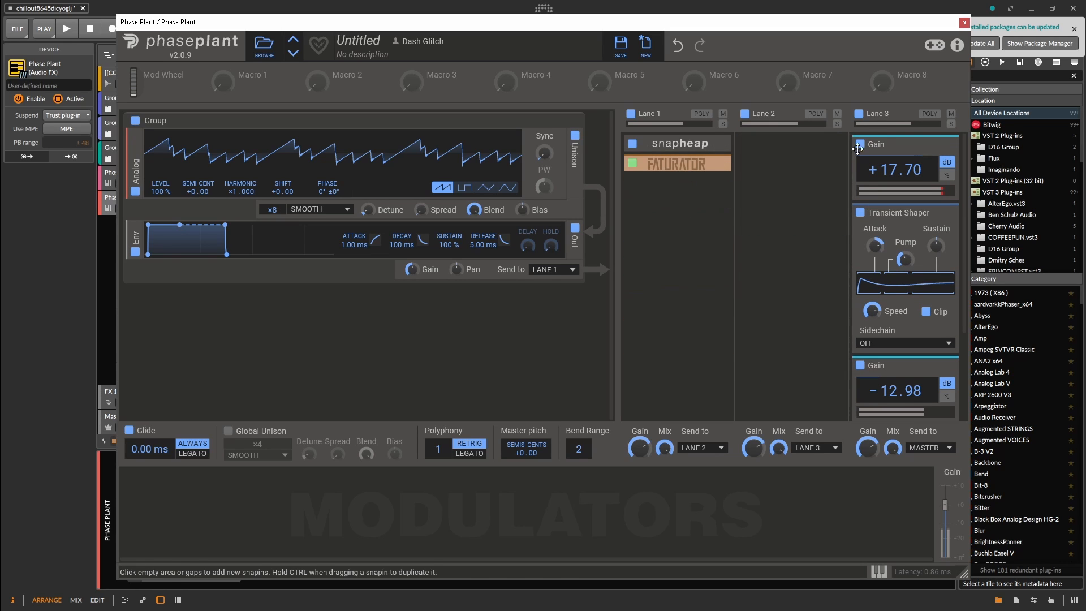
{"action": "left_click_drag", "start_coordinate": [883, 144], "coordinate": [673, 252]}
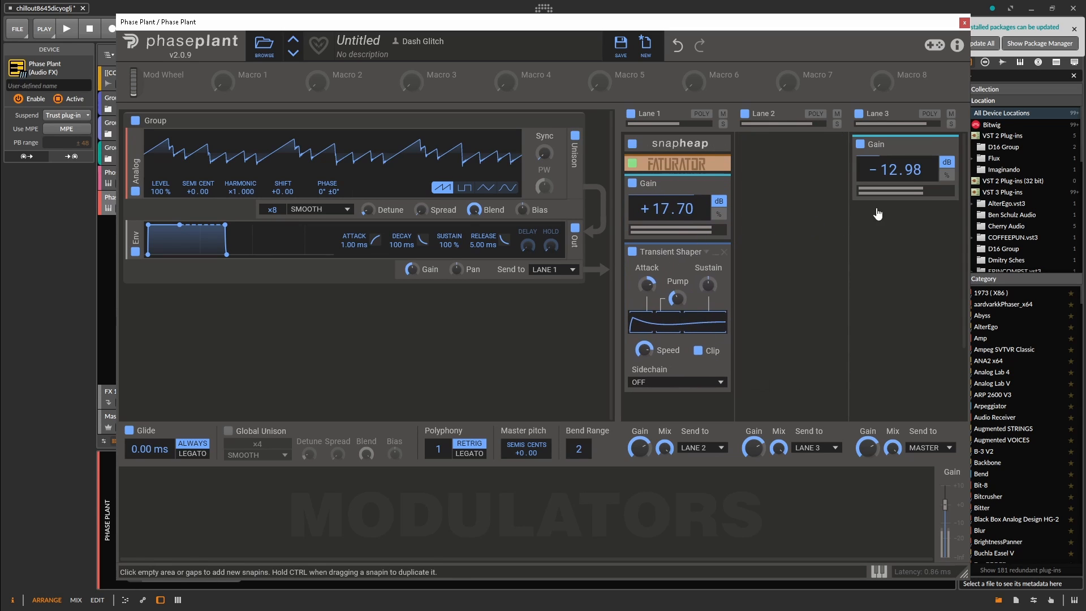
{"action": "left_click_drag", "start_coordinate": [883, 138], "coordinate": [667, 396]}
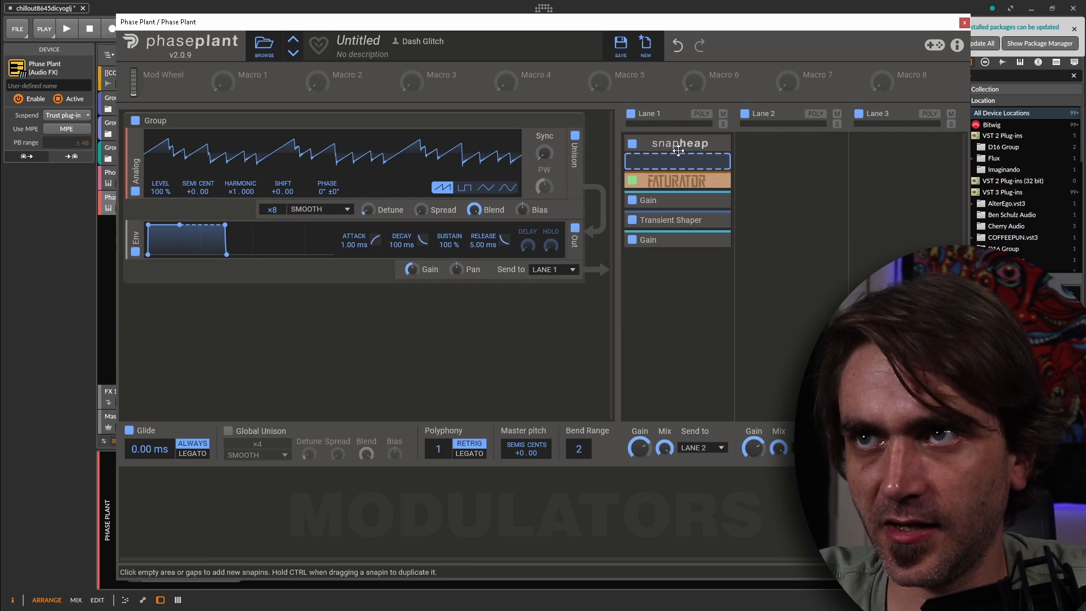
Step: Set the glide time to 148 ms and add a Convolver at the end of Lane 1
{"action": "left_click", "coordinate": [665, 142]}
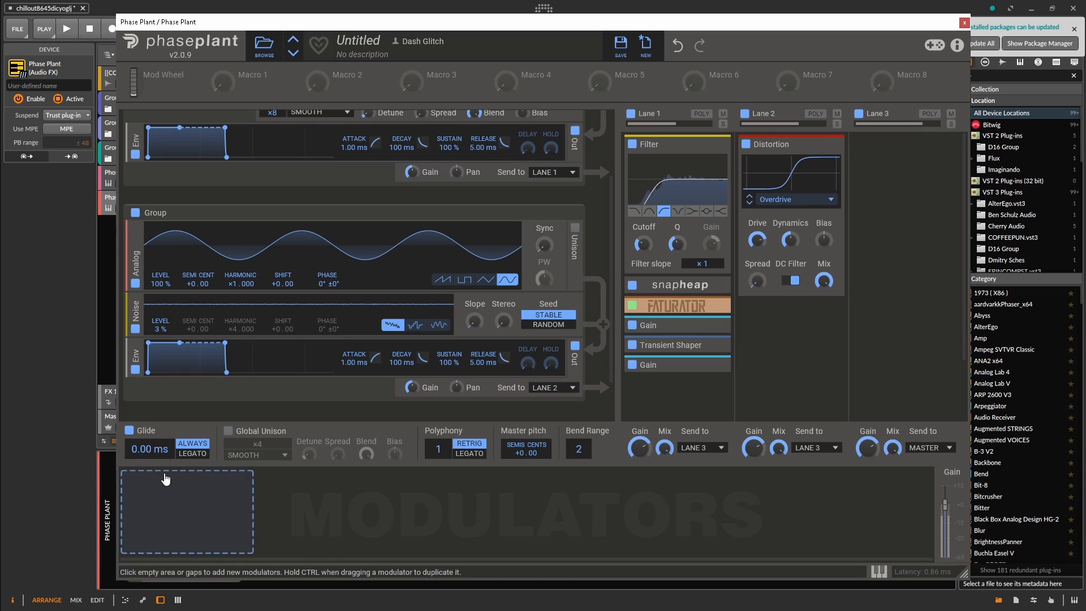
{"action": "left_click_drag", "start_coordinate": [150, 449], "coordinate": [150, 441]}
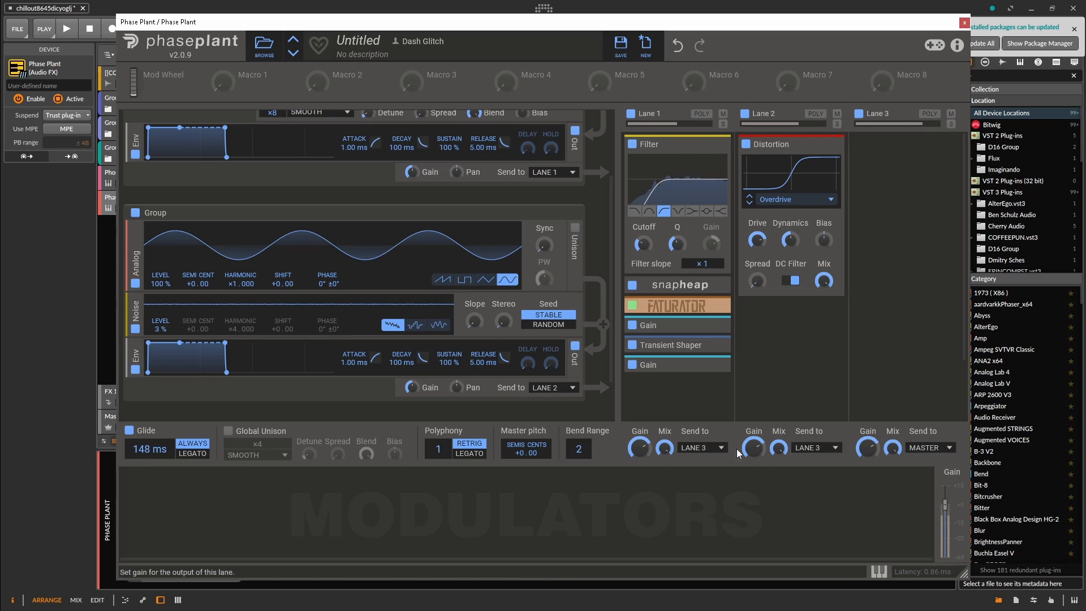
{"action": "left_click", "coordinate": [736, 351]}
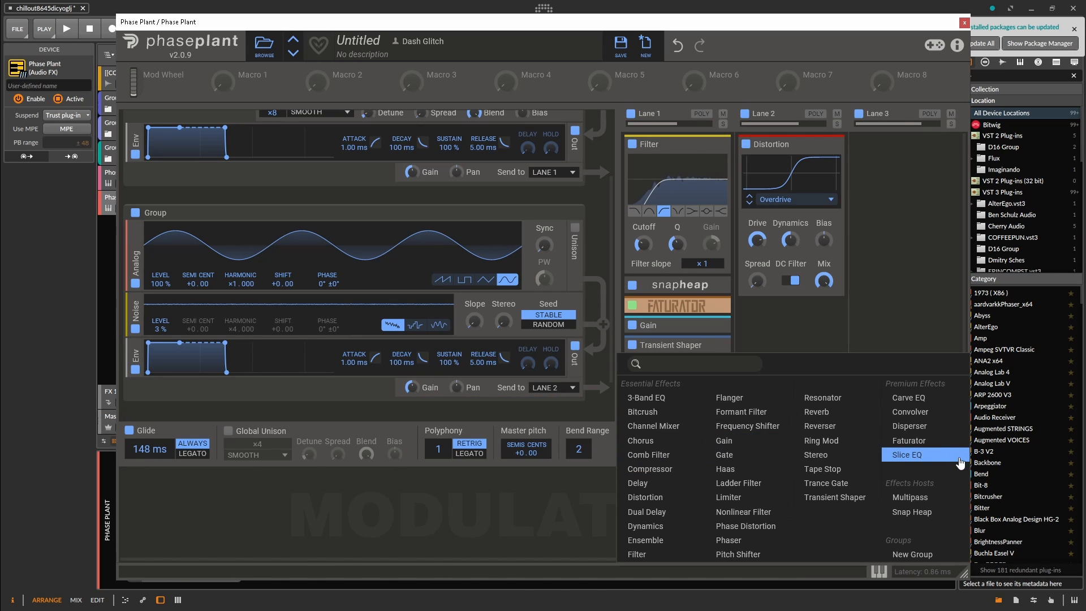
{"action": "left_click", "coordinate": [912, 413]}
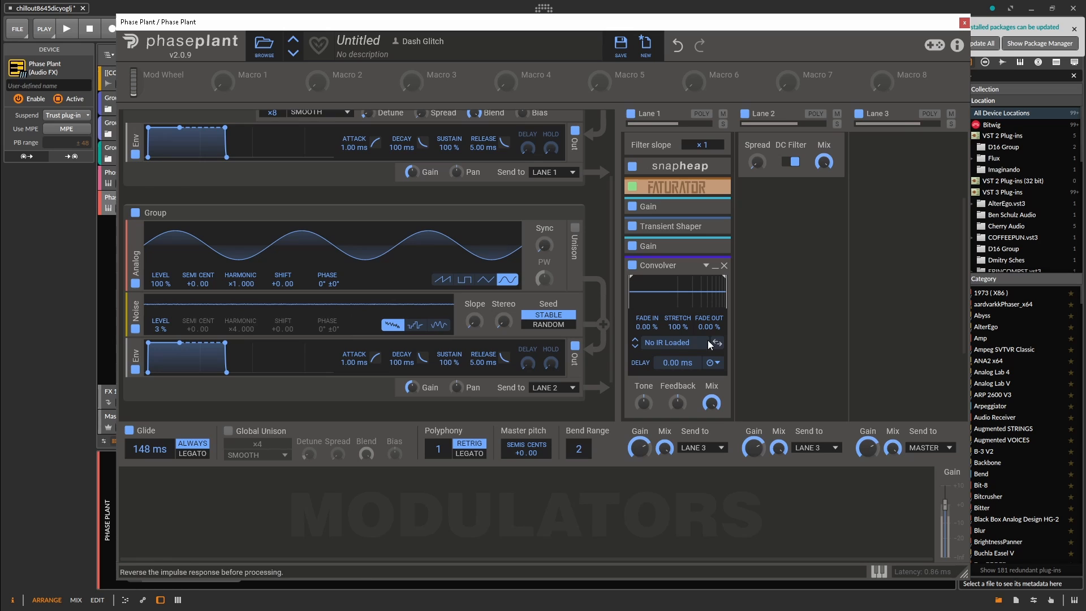
Step: Load the Disperse 80 ms impulse response from the factory Phase folder into the Convolver and lower its Mix
{"action": "left_click", "coordinate": [665, 343]}
{"action": "left_click", "coordinate": [871, 402]}
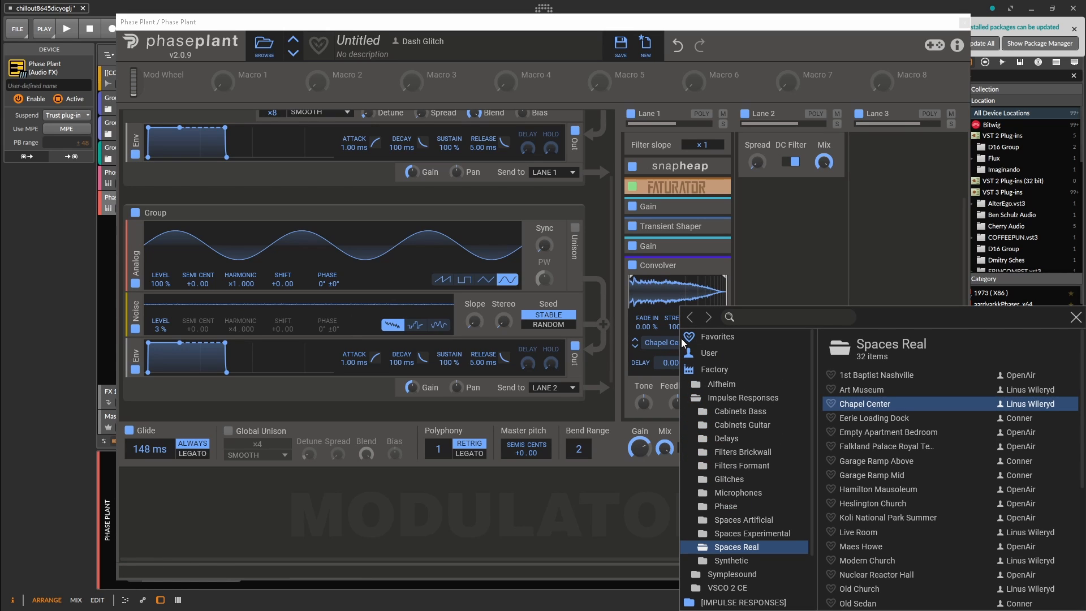
{"action": "left_click", "coordinate": [726, 506]}
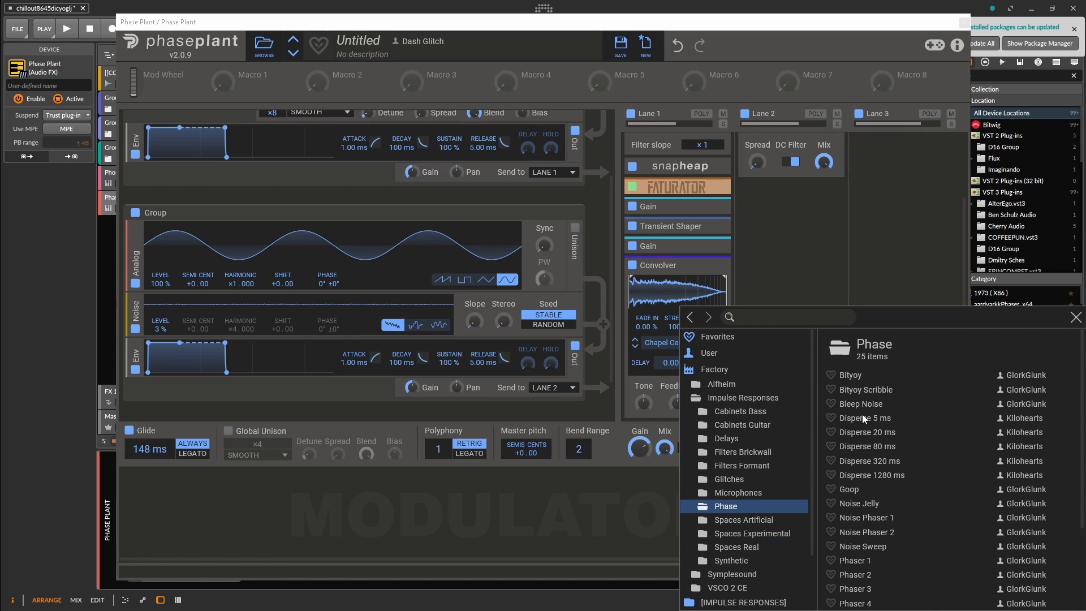
{"action": "left_click", "coordinate": [862, 418]}
{"action": "left_click", "coordinate": [869, 461]}
{"action": "left_click", "coordinate": [643, 303]}
{"action": "left_click_drag", "start_coordinate": [632, 300], "coordinate": [727, 304]}
{"action": "left_click", "coordinate": [634, 339]}
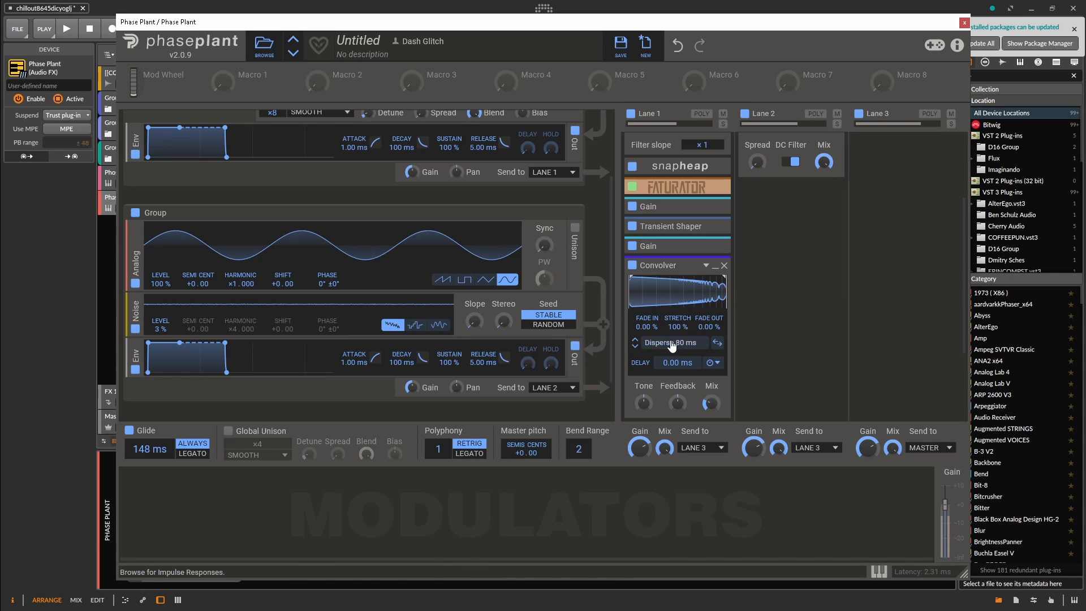
Step: Add a Reverb and a low-pass Filter below the Convolver in Lane 1 and lower the new filter's cutoff
{"action": "left_click", "coordinate": [830, 344]}
{"action": "left_click", "coordinate": [827, 453]}
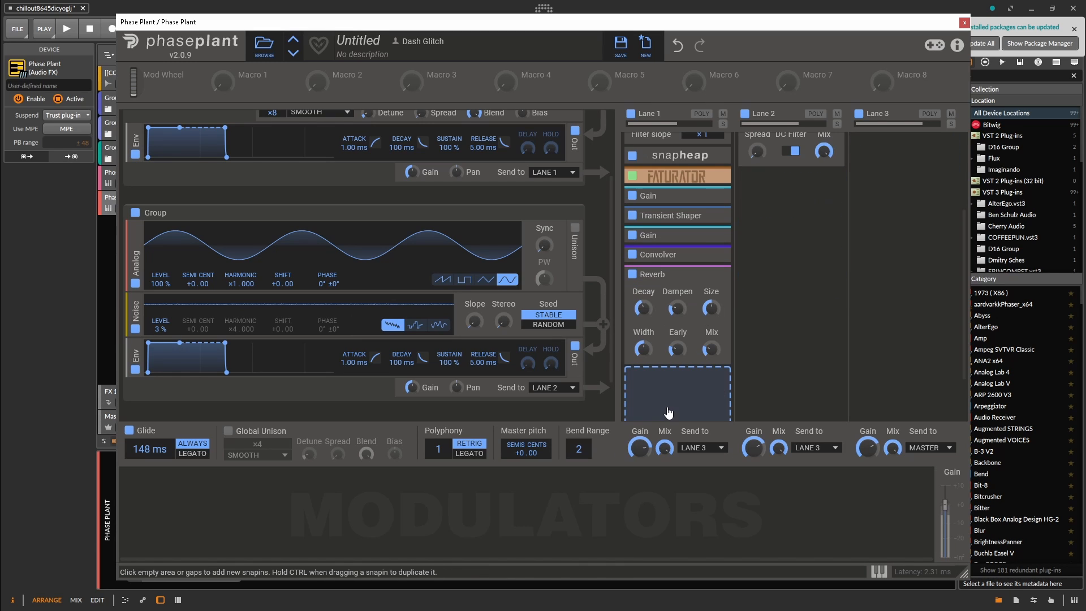
{"action": "left_click", "coordinate": [667, 411]}
{"action": "left_click", "coordinate": [634, 552]}
{"action": "left_click_drag", "start_coordinate": [643, 388], "coordinate": [643, 416]}
Step: Add a Curve modulator and reshape its slope into a fast initial drop followed by a long gradual rise
{"action": "left_click", "coordinate": [198, 492]}
{"action": "left_click", "coordinate": [218, 485]}
{"action": "left_click", "coordinate": [335, 540]}
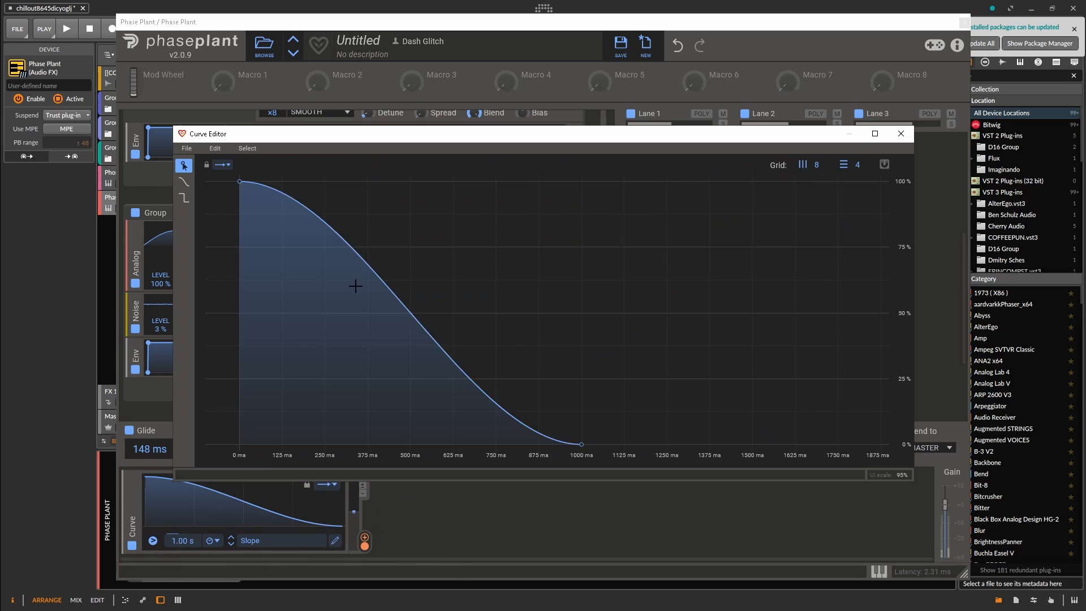
{"action": "left_click", "coordinate": [815, 181]}
{"action": "left_click_drag", "start_coordinate": [582, 444], "coordinate": [396, 444]}
{"action": "left_click", "coordinate": [279, 382]}
{"action": "left_click_drag", "start_coordinate": [279, 384], "coordinate": [268, 386]}
{"action": "left_click", "coordinate": [901, 134]}
Step: Assign the Curve to the sine group's output gain with an influence of about +14.6 %
{"action": "left_click_drag", "start_coordinate": [365, 537], "coordinate": [412, 388]}
{"action": "left_click_drag", "start_coordinate": [412, 393], "coordinate": [412, 379]}
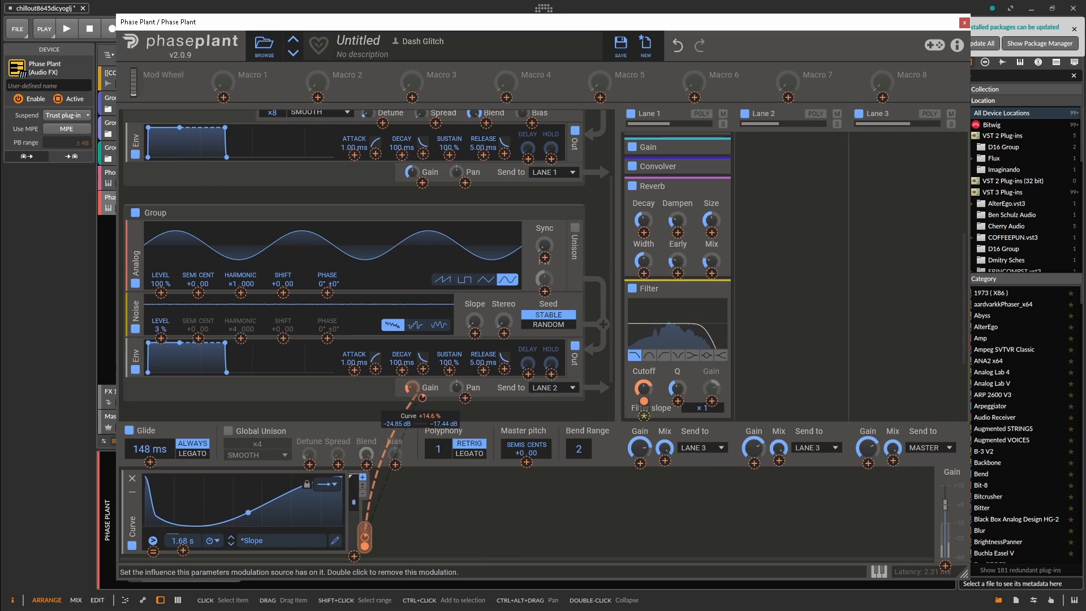
{"action": "left_click", "coordinate": [475, 419]}
Step: Set the glide to Legato mode and collapse the first Filter in Lane 1
{"action": "left_click", "coordinate": [205, 454]}
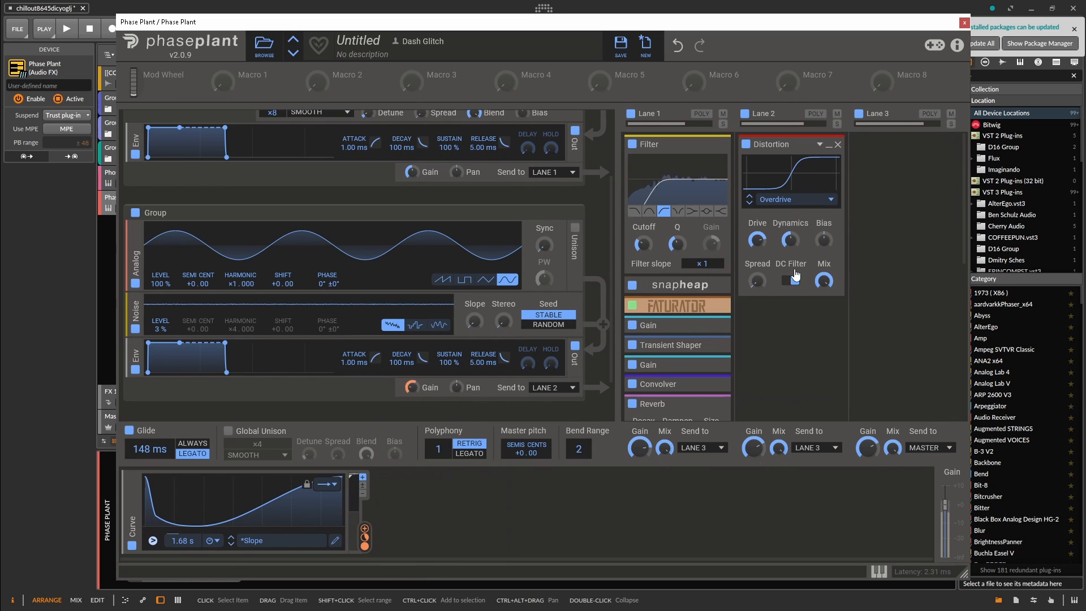
{"action": "left_click", "coordinate": [715, 145]}
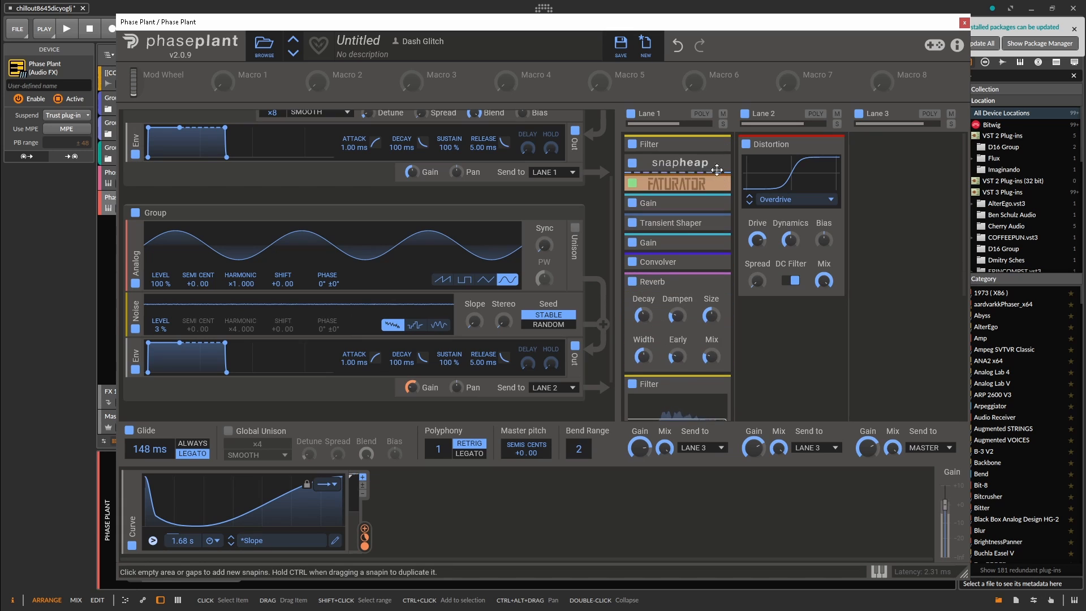
{"action": "left_click", "coordinate": [716, 164]}
{"action": "left_click", "coordinate": [715, 164]}
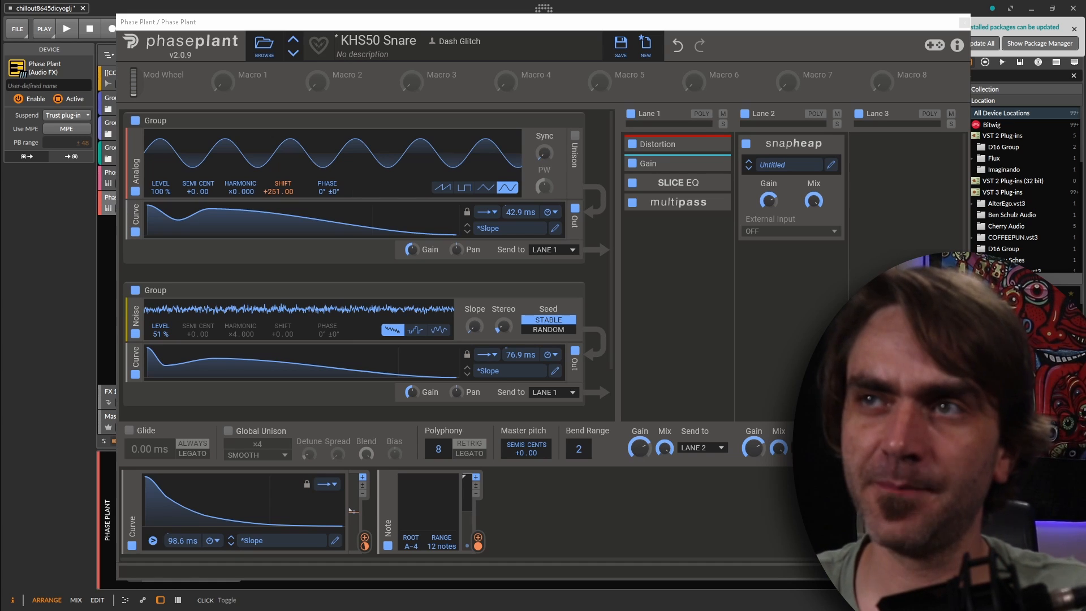
Step: Open the snare patch's Lane 2 Snap Heap for editing and add a Dual Delay with a 10.0 ms delay time to Serial Bus 1
{"action": "left_click", "coordinate": [830, 167]}
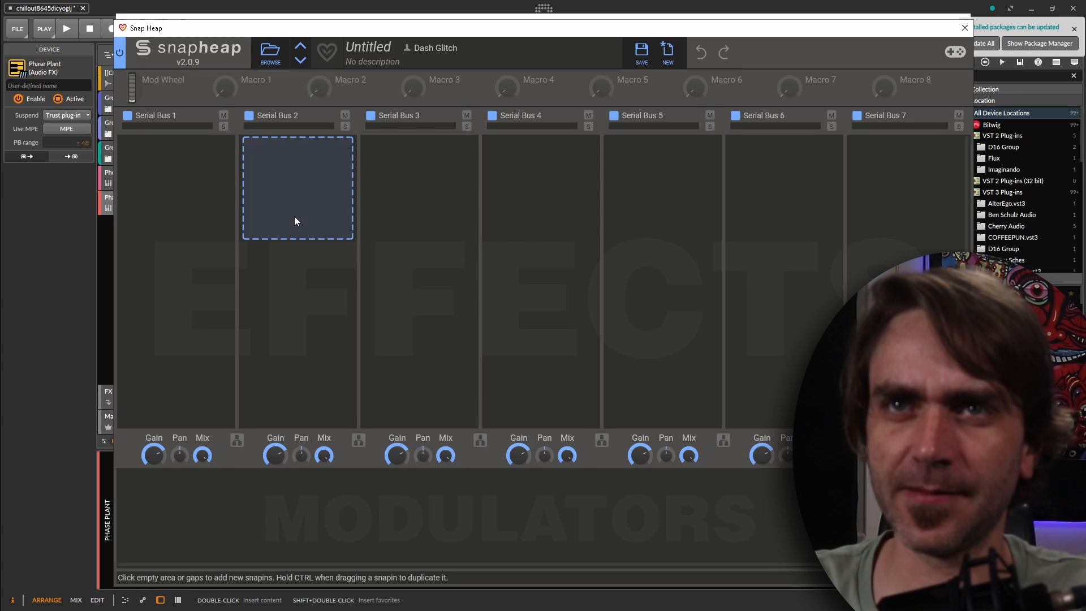
{"action": "left_click", "coordinate": [295, 217]}
{"action": "left_click", "coordinate": [252, 217]}
{"action": "left_click", "coordinate": [185, 205]}
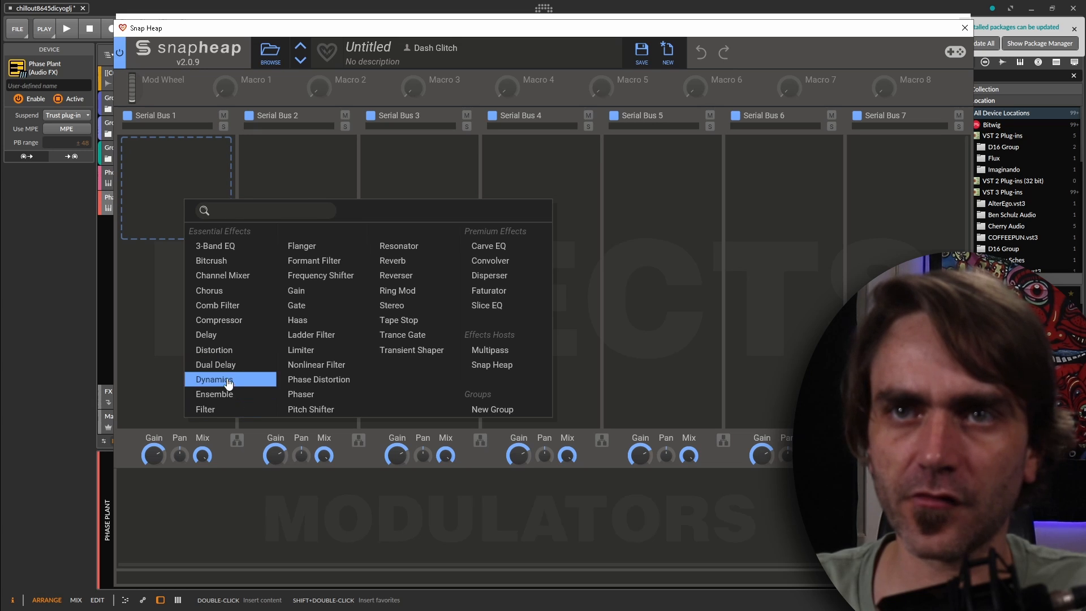
{"action": "left_click", "coordinate": [215, 365]}
{"action": "left_click_drag", "start_coordinate": [150, 202], "coordinate": [150, 243]}
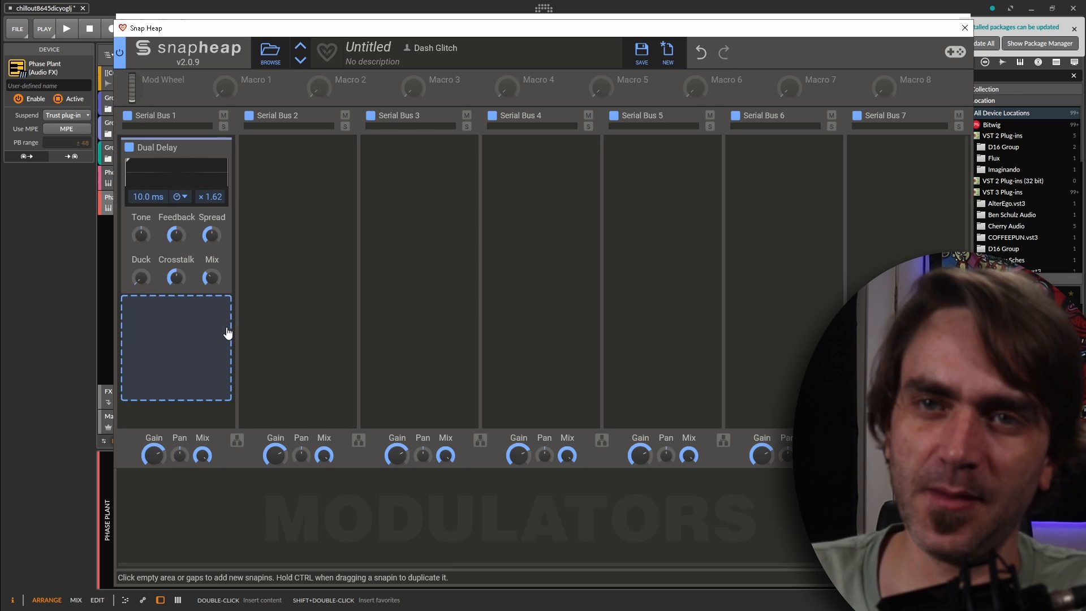
Step: Add an Audio Follower modulator to the Snap Heap and start project playback
{"action": "left_click", "coordinate": [226, 526]}
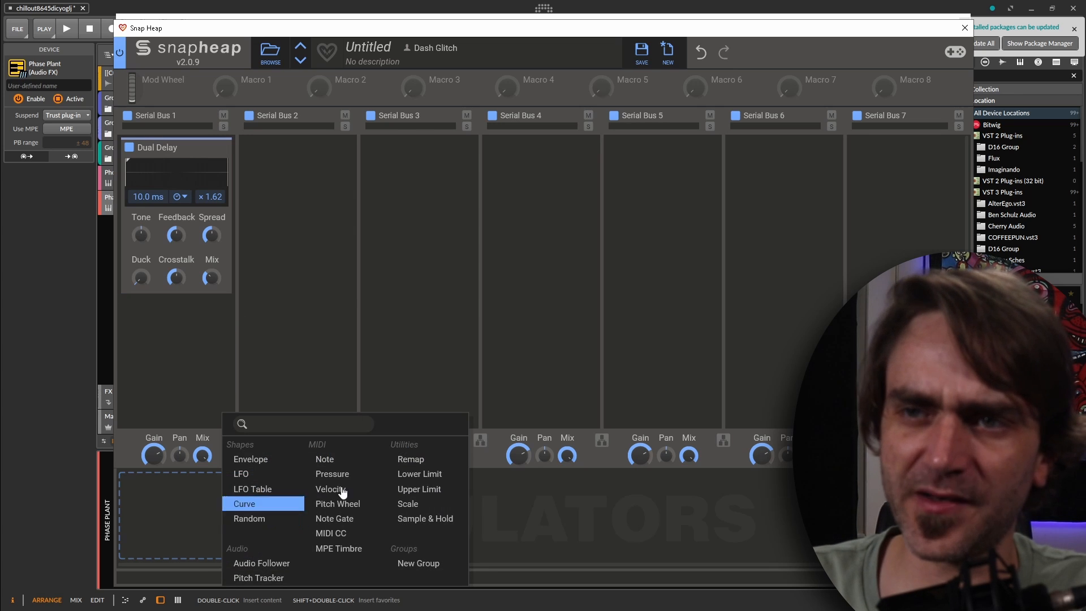
{"action": "left_click", "coordinate": [273, 564]}
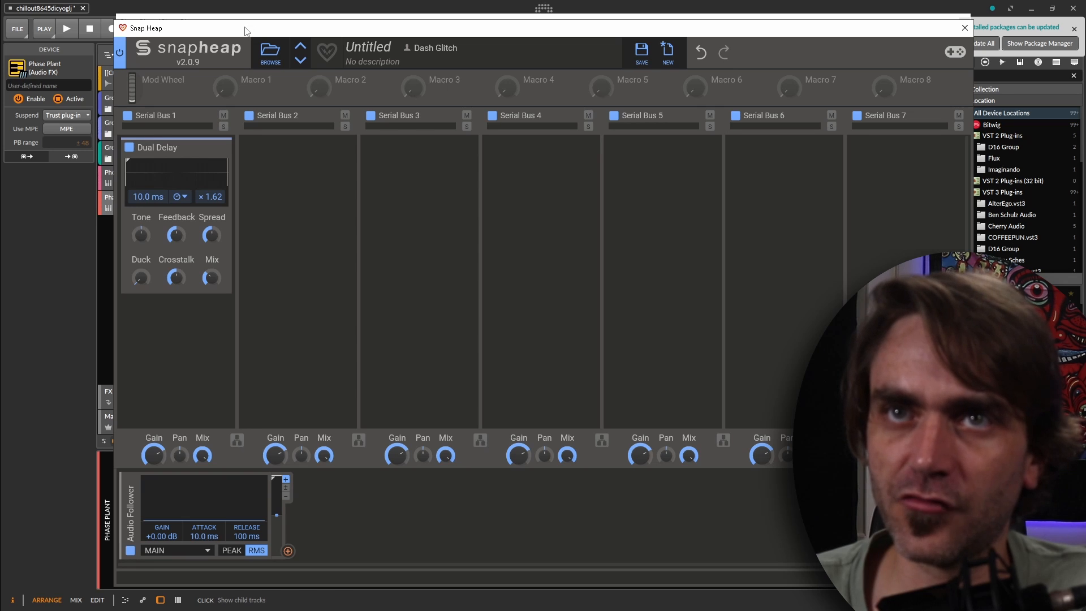
{"action": "left_click", "coordinate": [228, 17]}
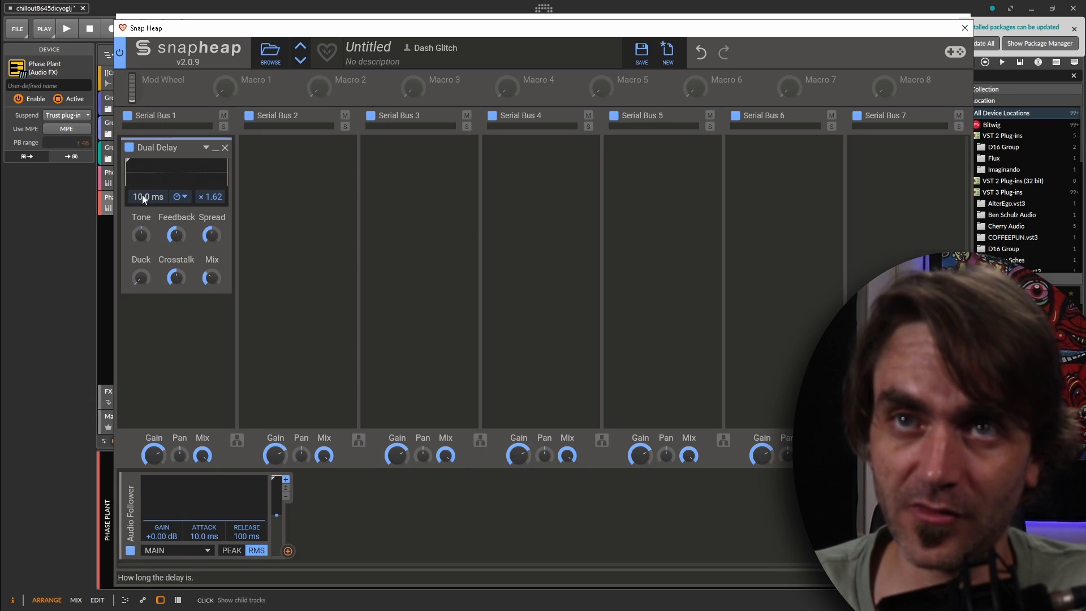
{"action": "left_click", "coordinate": [216, 17]}
{"action": "key", "text": "space"}
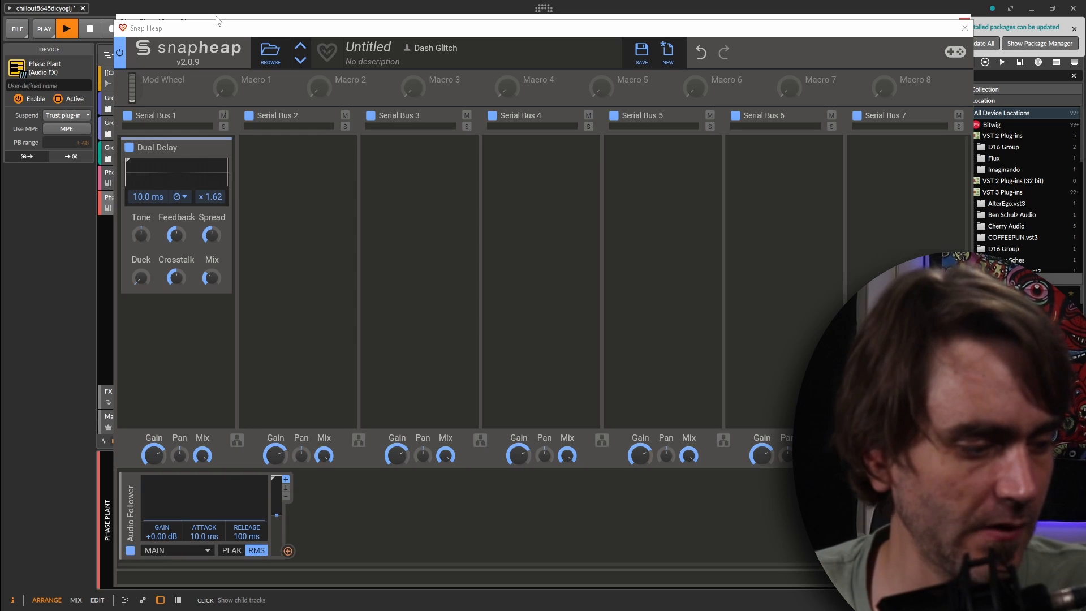
Step: Raise the Dual Delay's Feedback and set its second delay's length ratio to 0.20
{"action": "left_click", "coordinate": [176, 235]}
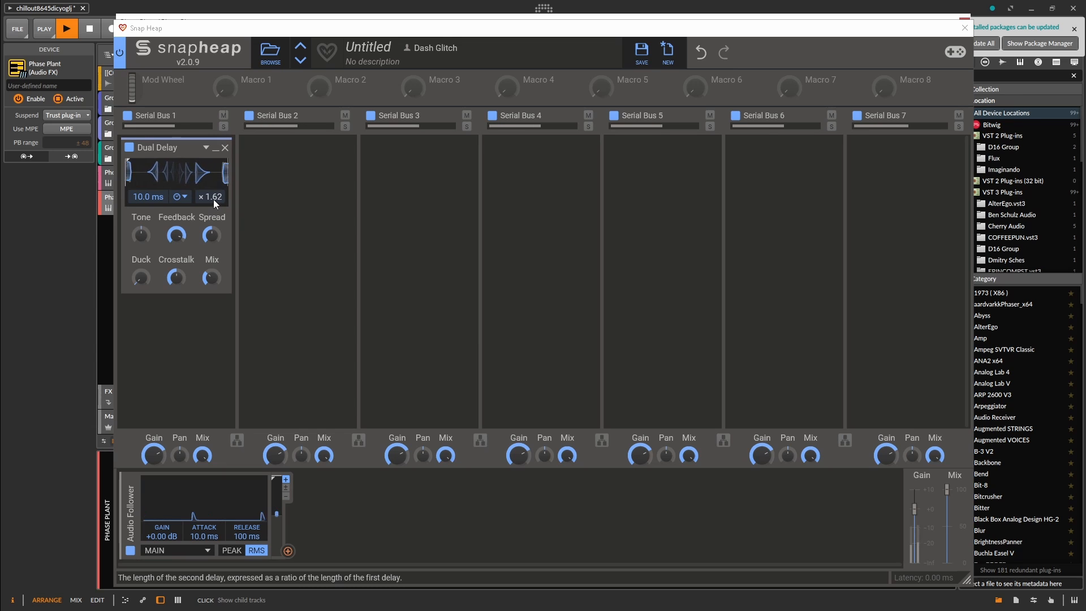
{"action": "left_click_drag", "start_coordinate": [209, 198], "coordinate": [209, 238]}
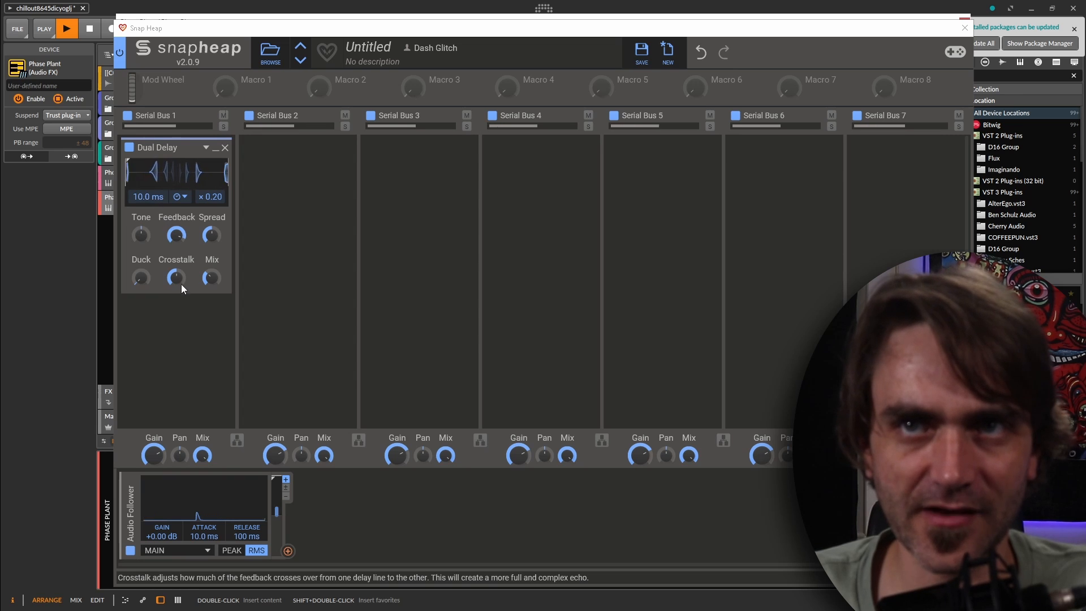
{"action": "left_click_drag", "start_coordinate": [177, 236], "coordinate": [177, 235]}
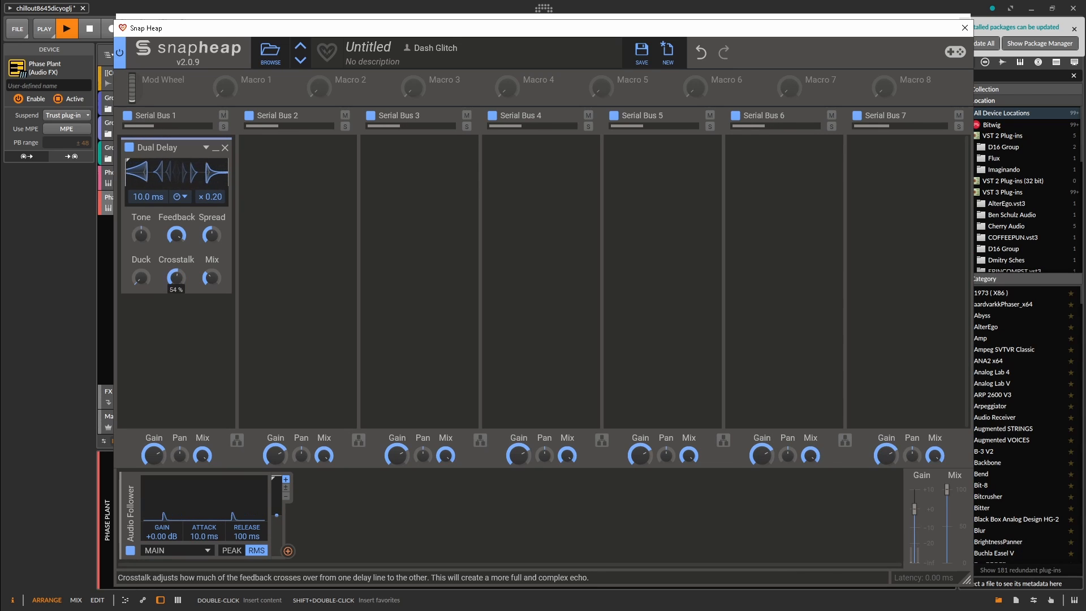
Step: Lower the Dual Delay's Crosstalk and stop playback
{"action": "left_click_drag", "start_coordinate": [177, 280], "coordinate": [177, 308]}
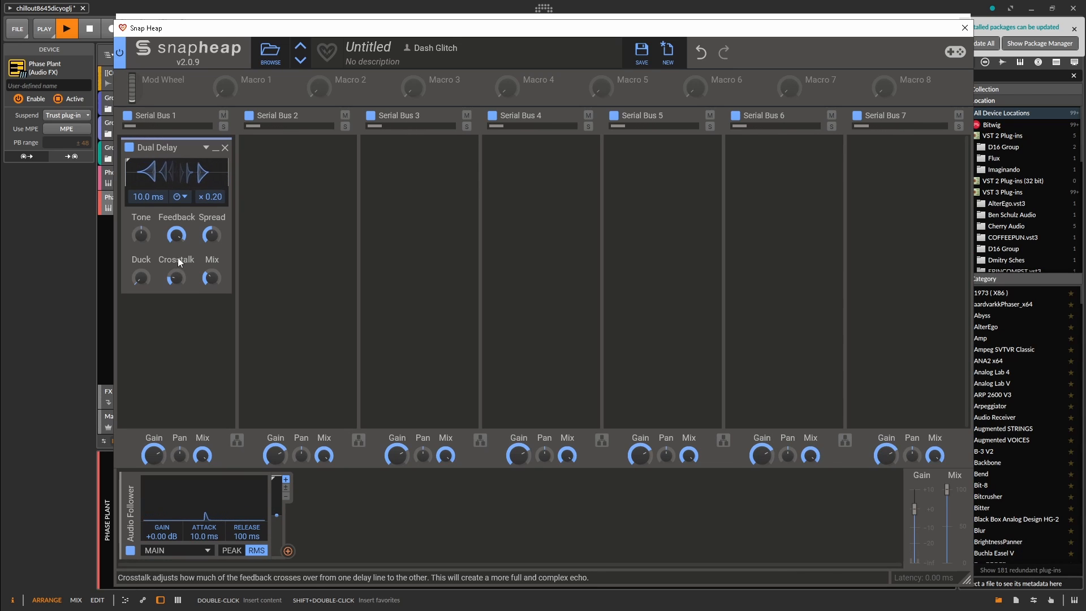
{"action": "left_click", "coordinate": [281, 9]}
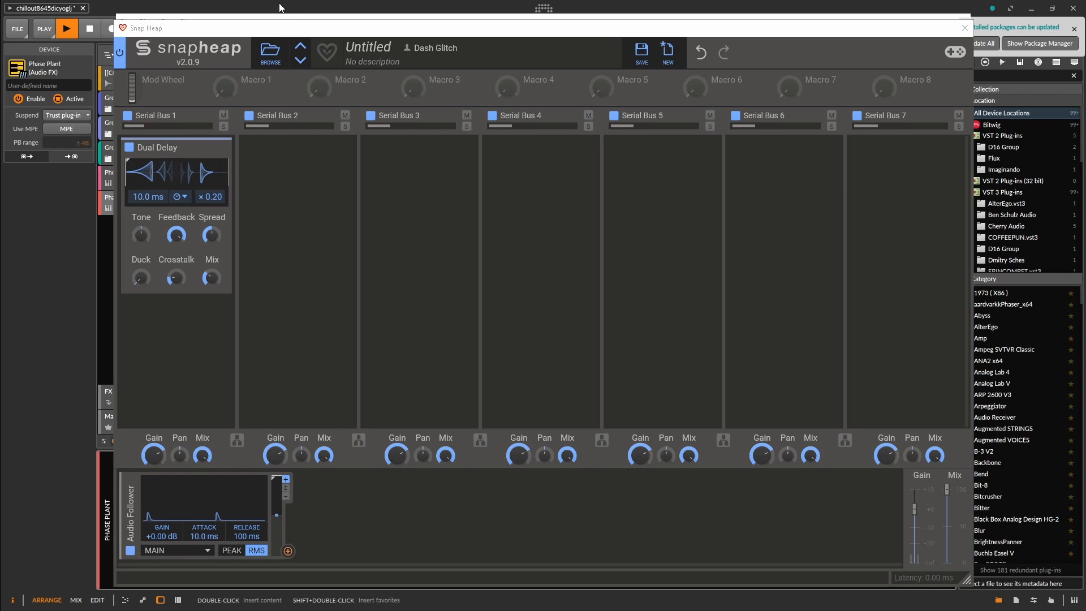
{"action": "key", "text": "space"}
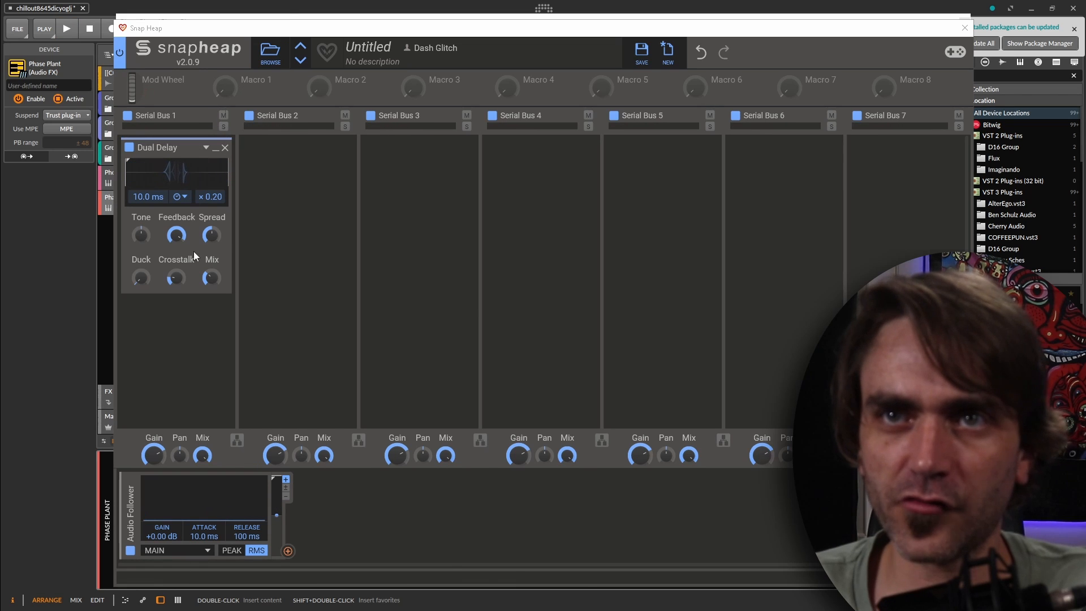
Step: Raise the Crosstalk and assign the Audio Follower to the Dual Delay's delay time with about −29.6 % influence
{"action": "left_click_drag", "start_coordinate": [177, 278], "coordinate": [176, 240]}
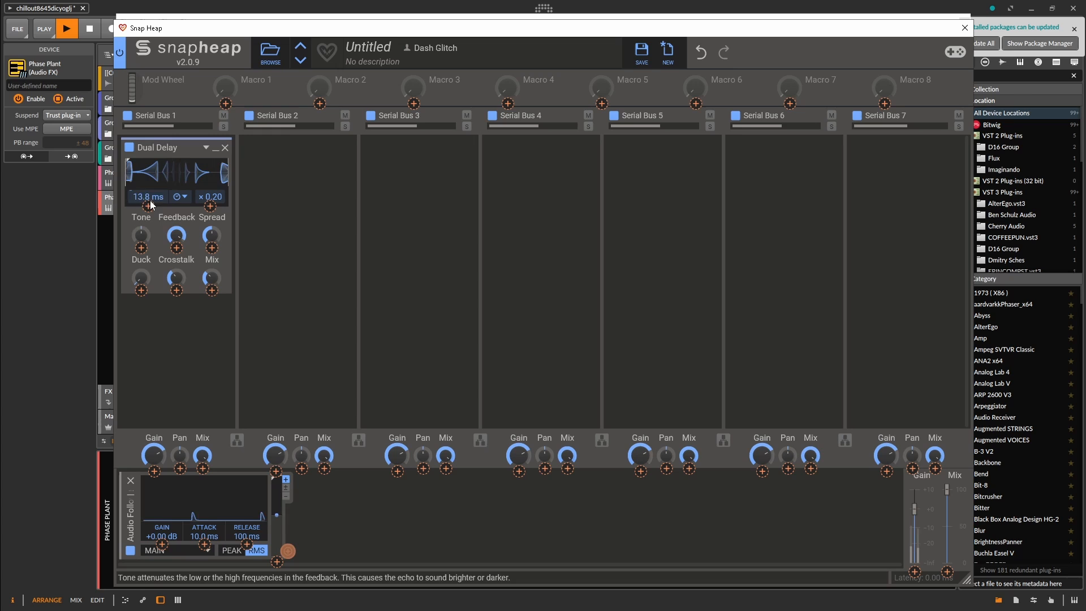
{"action": "left_click_drag", "start_coordinate": [150, 200], "coordinate": [146, 205]}
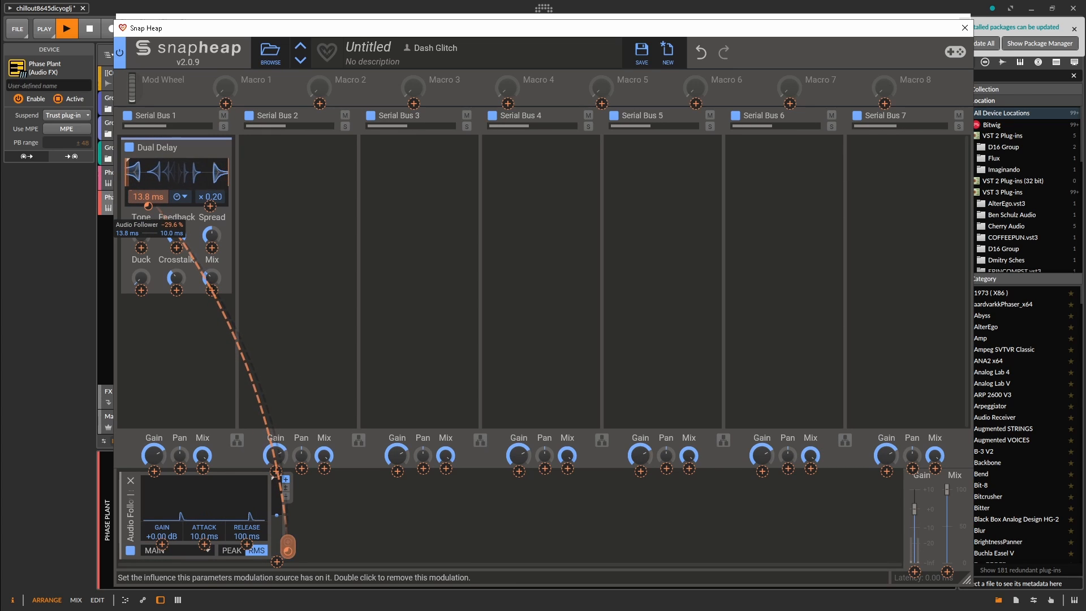
{"action": "left_click", "coordinate": [187, 387]}
Step: Set the Audio Follower's attack to 0.00 ms and release to 653 ms, and reduce its output scale
{"action": "left_click_drag", "start_coordinate": [197, 535], "coordinate": [247, 560]}
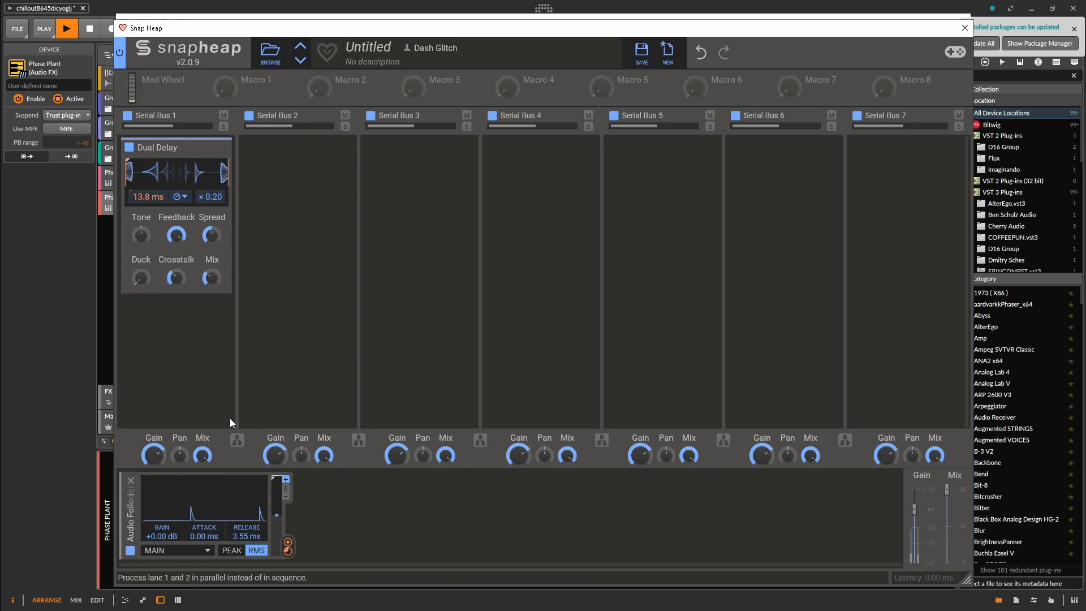
{"action": "mouse_move", "coordinate": [148, 209]}
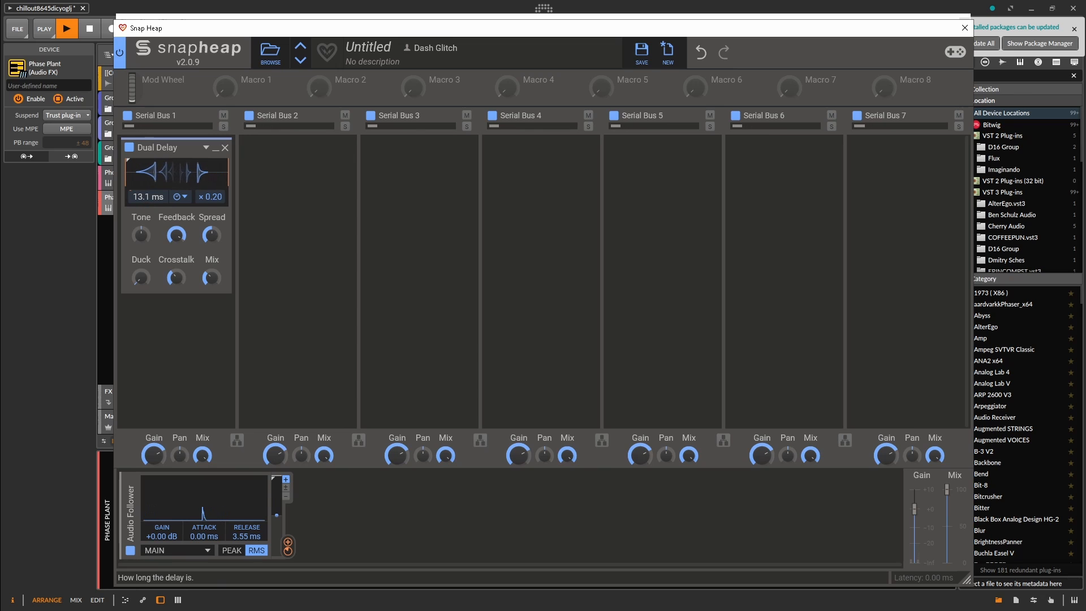
{"action": "left_click_drag", "start_coordinate": [245, 538], "coordinate": [245, 492]}
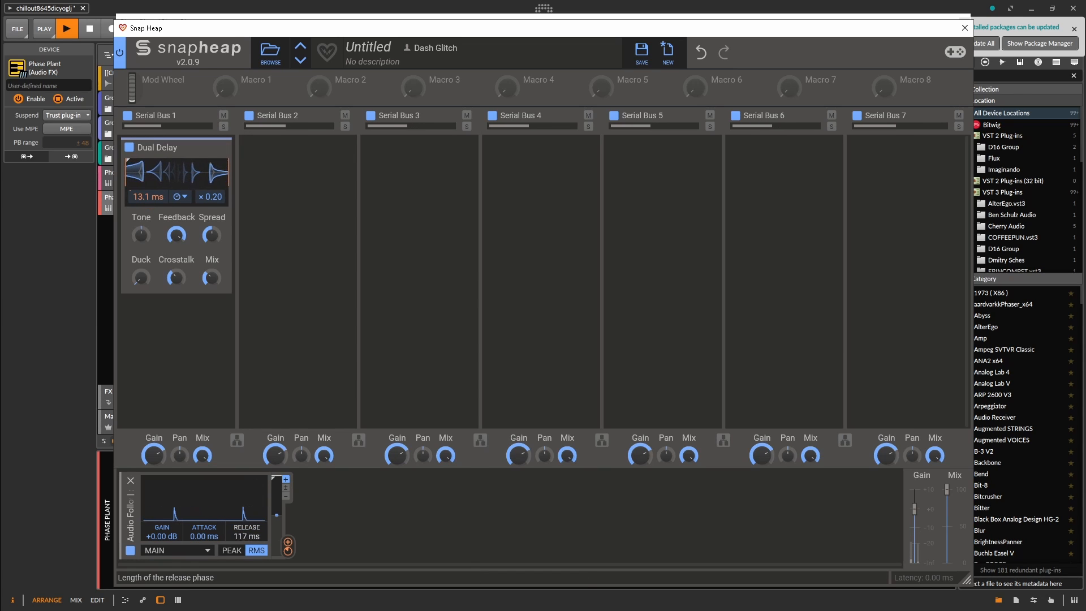
{"action": "mouse_move", "coordinate": [245, 538]}
{"action": "left_mouse_down"}
{"action": "mouse_move", "coordinate": [245, 551]}
{"action": "mouse_move", "coordinate": [244, 527]}
{"action": "left_mouse_up"}
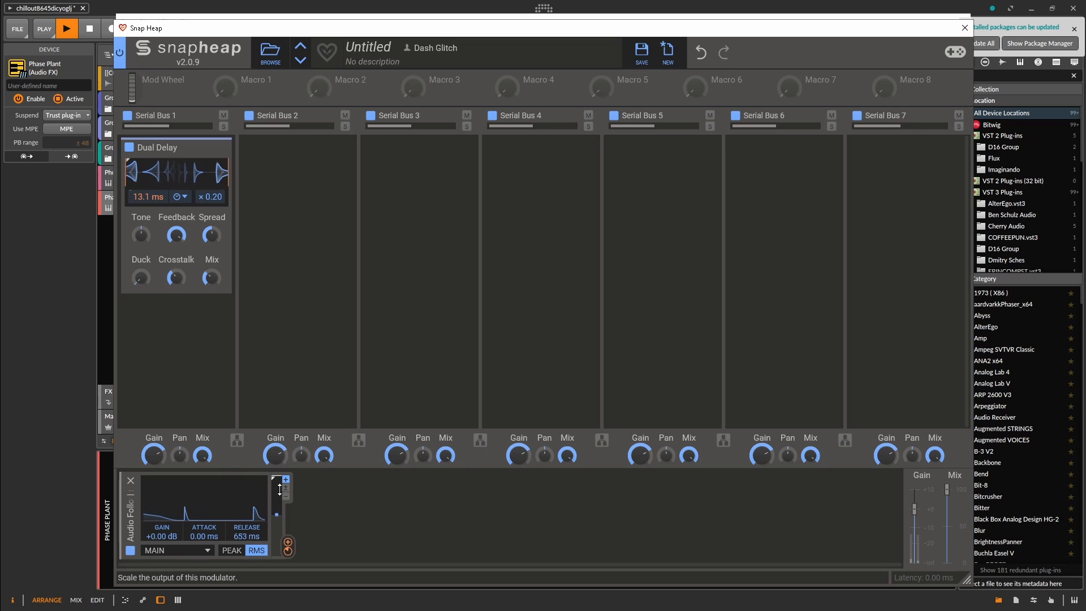
{"action": "left_click_drag", "start_coordinate": [277, 484], "coordinate": [277, 489]}
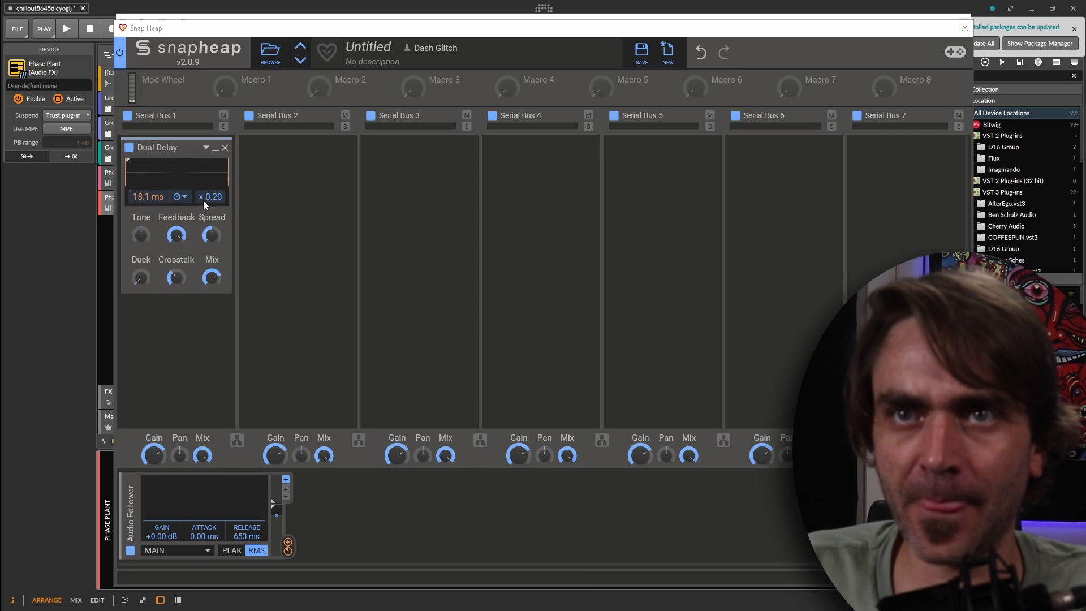
Step: Duplicate the Audio Follower and set the copy's release to 150 ms
{"action": "left_click_drag", "start_coordinate": [131, 520], "coordinate": [335, 566]}
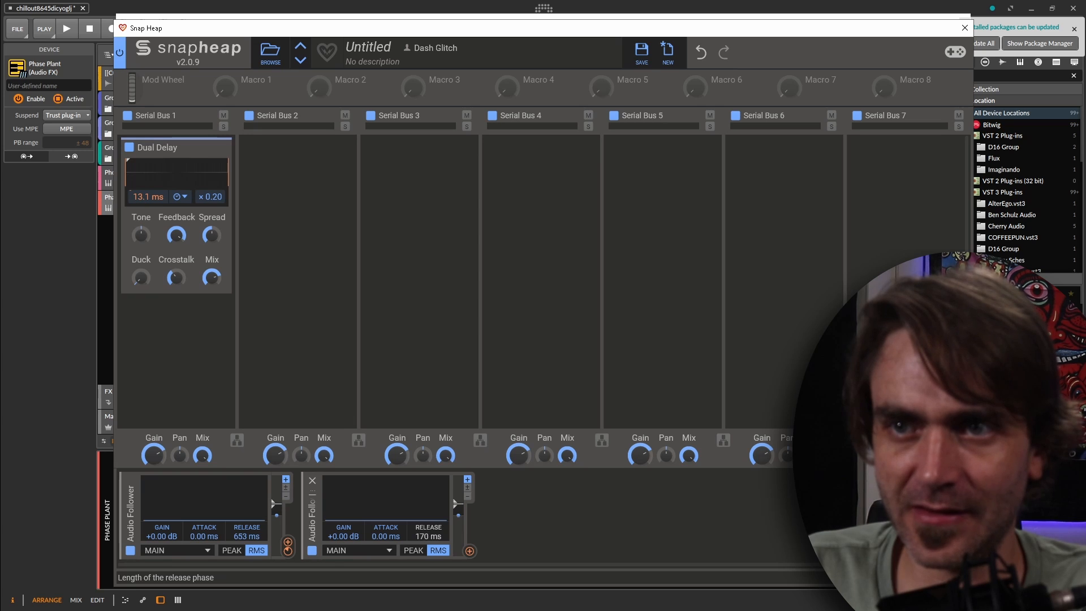
{"action": "left_click_drag", "start_coordinate": [428, 537], "coordinate": [428, 541]}
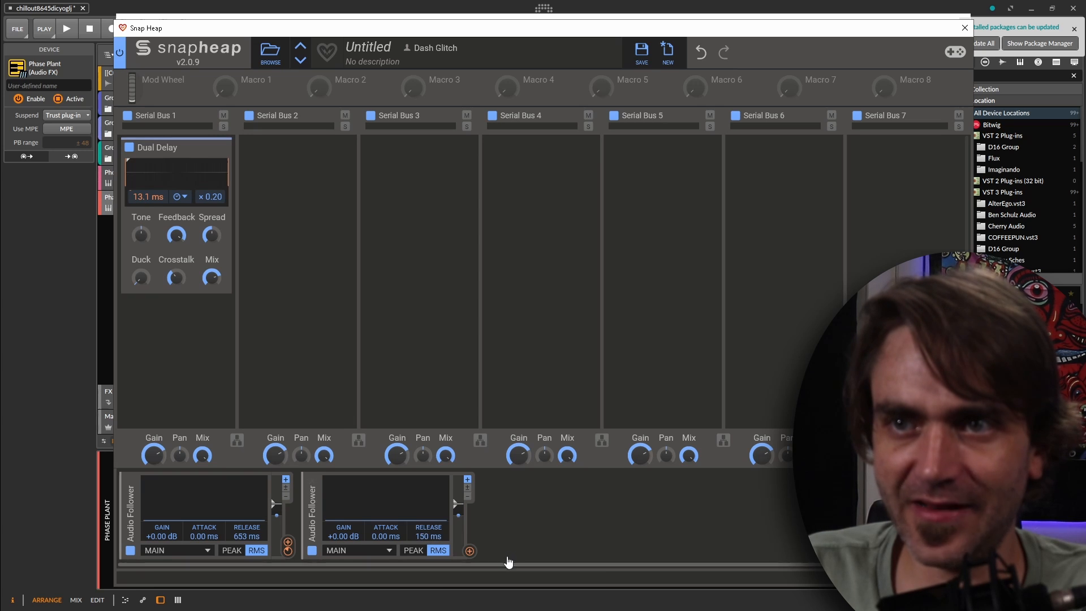
Step: Assign the second Audio Follower to the Dual Delay's × 0.20 time multiplier with a positive influence
{"action": "left_click", "coordinate": [471, 551]}
{"action": "left_click", "coordinate": [210, 206]}
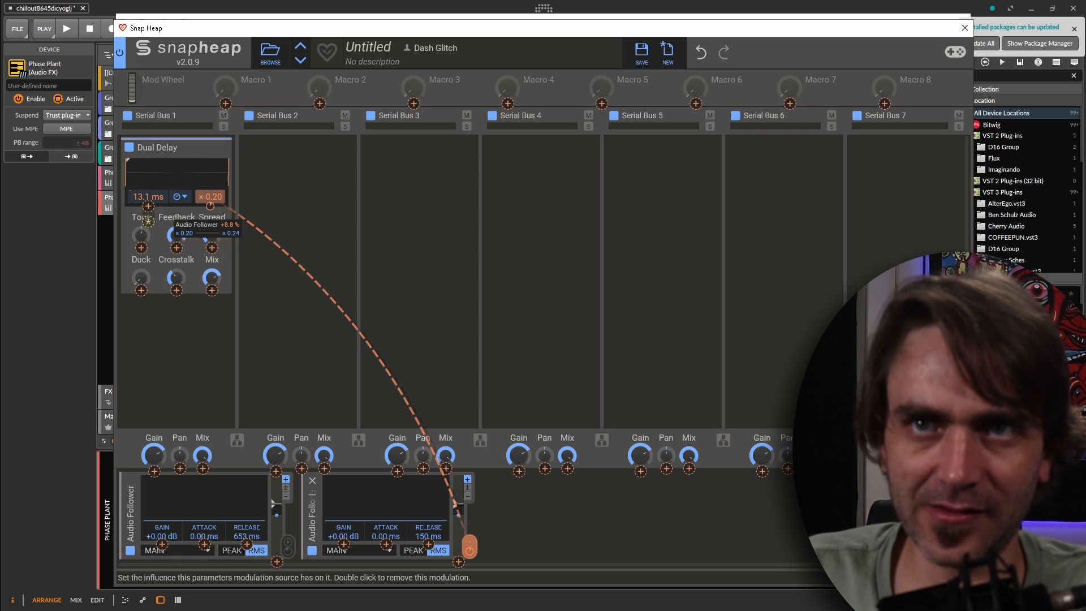
{"action": "left_click_drag", "start_coordinate": [209, 206], "coordinate": [209, 202]}
{"action": "left_click", "coordinate": [352, 568]}
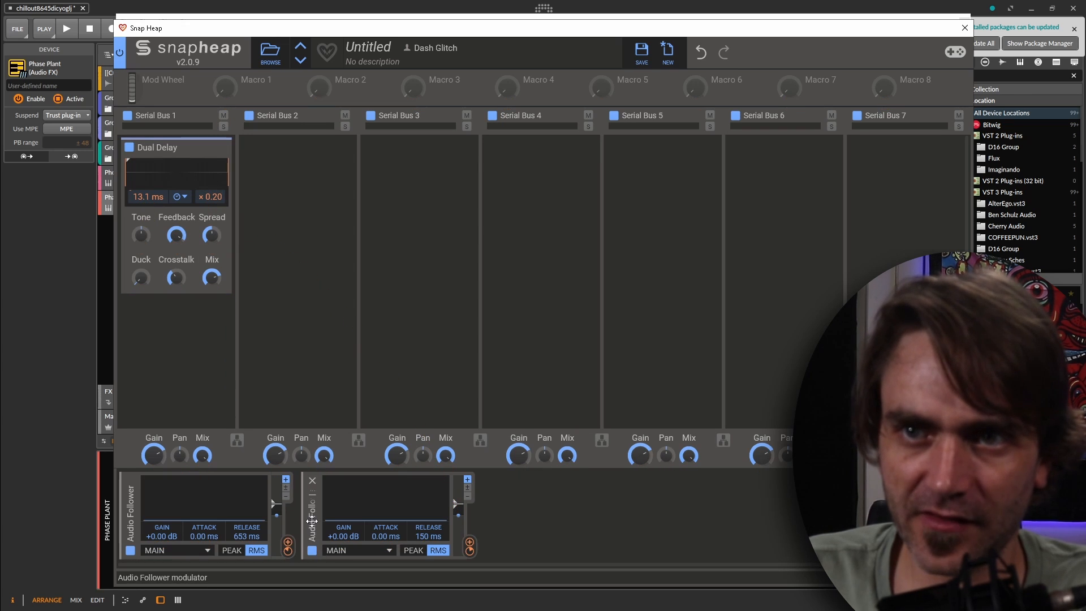
Step: Duplicate the second Audio Follower and assign the copy to the Dual Delay's Crosstalk
{"action": "left_click_drag", "start_coordinate": [312, 519], "coordinate": [536, 534]}
{"action": "left_click_drag", "start_coordinate": [651, 551], "coordinate": [176, 277]}
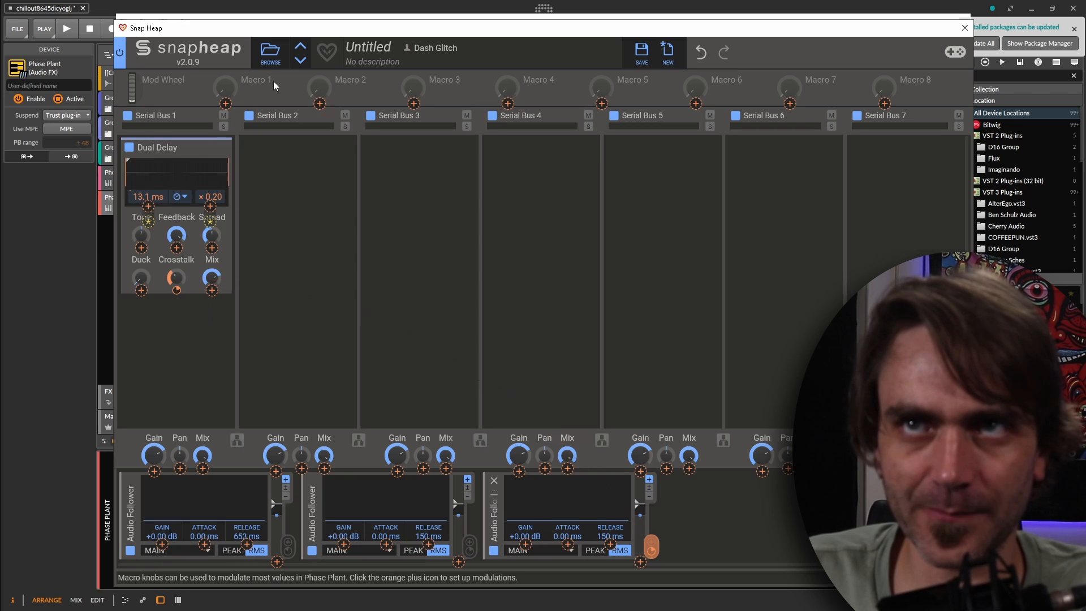
Step: Start playback and set the second Audio Follower's gain to +9.96 dB and release to 0.00 ms
{"action": "left_click", "coordinate": [246, 12]}
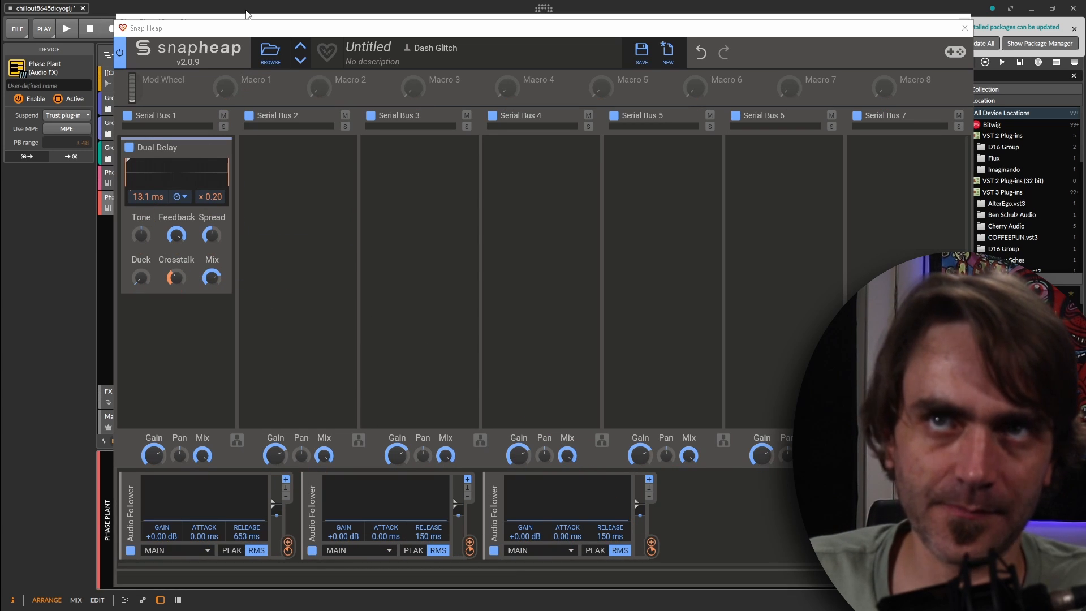
{"action": "key", "text": "space"}
{"action": "left_click_drag", "start_coordinate": [426, 537], "coordinate": [426, 558]}
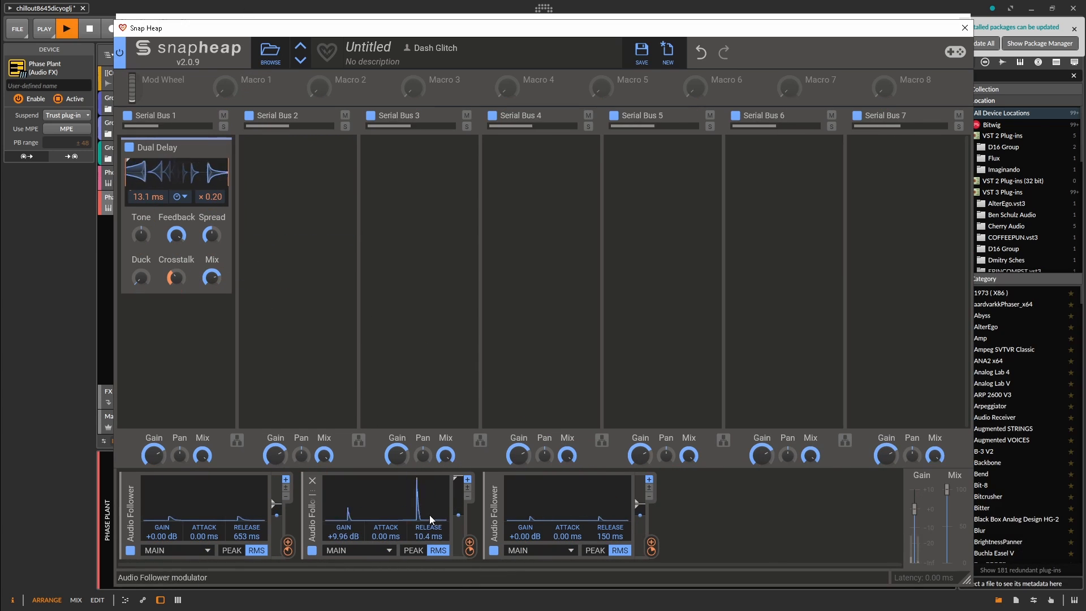
Step: Set the third Audio Follower's gain to +16.08 dB and release to 1.20 s
{"action": "left_click_drag", "start_coordinate": [609, 536], "coordinate": [608, 512]}
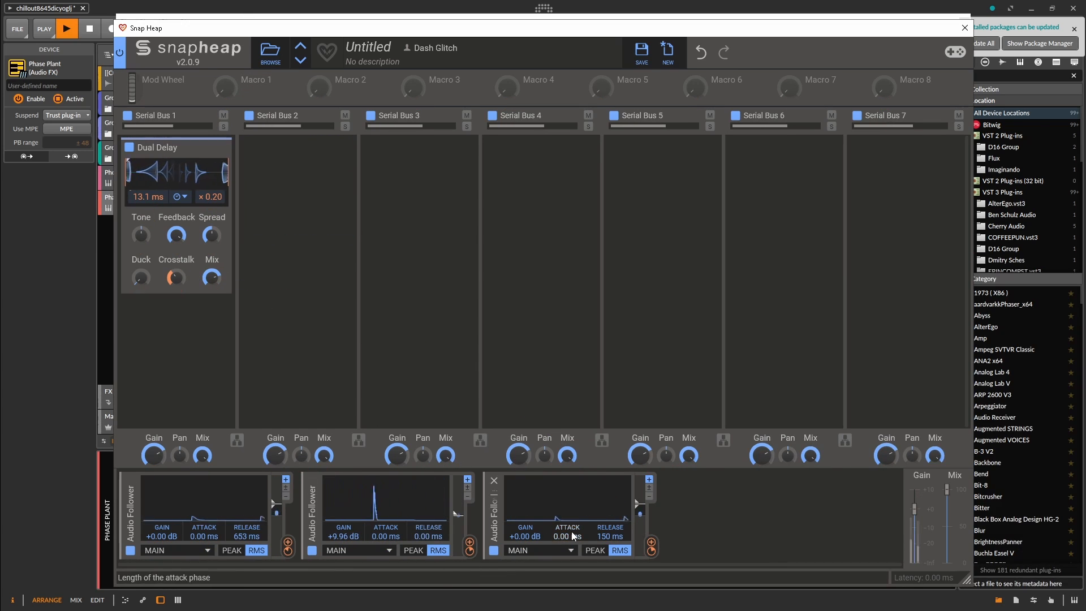
{"action": "mouse_move", "coordinate": [526, 536]}
{"action": "left_mouse_down"}
{"action": "mouse_move", "coordinate": [526, 503]}
{"action": "mouse_move", "coordinate": [526, 532]}
{"action": "left_mouse_up"}
{"action": "left_click_drag", "start_coordinate": [607, 536], "coordinate": [607, 524]}
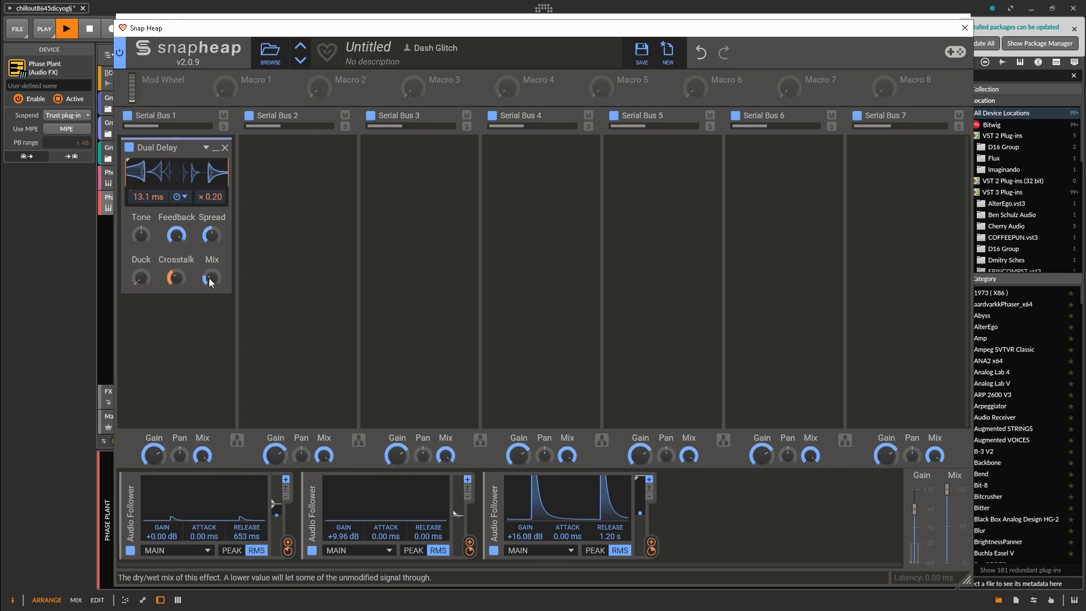
Step: Lower the Dual Delay's Mix, reduce the third Audio Follower's output scale and raise the second's slightly
{"action": "left_click_drag", "start_coordinate": [211, 277], "coordinate": [211, 306]}
{"action": "left_click_drag", "start_coordinate": [640, 481], "coordinate": [640, 512]}
{"action": "left_click_drag", "start_coordinate": [458, 515], "coordinate": [458, 503]}
Step: Set the delay time to 15.8 ms with about −13.6 % follower influence, and the first Audio Follower's release to 124 ms
{"action": "left_click_drag", "start_coordinate": [148, 197], "coordinate": [149, 191]}
{"action": "left_click_drag", "start_coordinate": [149, 206], "coordinate": [148, 208]}
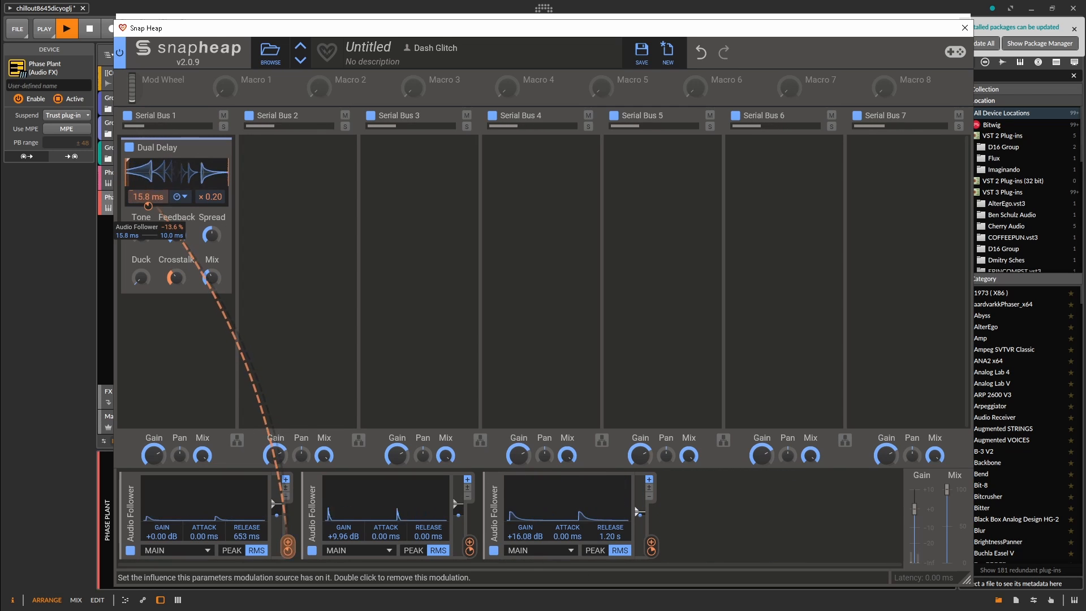
{"action": "left_click_drag", "start_coordinate": [247, 536], "coordinate": [247, 546]}
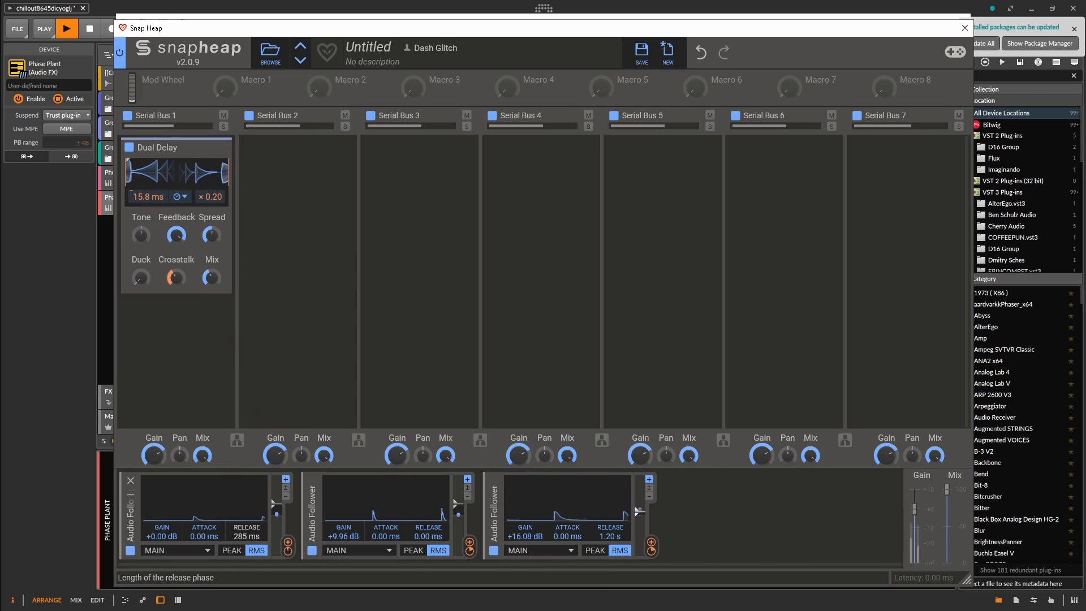
Step: Add a fourth Audio Follower with +24.00 dB gain and a 177 ms release
{"action": "left_click", "coordinate": [723, 529]}
{"action": "left_click", "coordinate": [730, 537]}
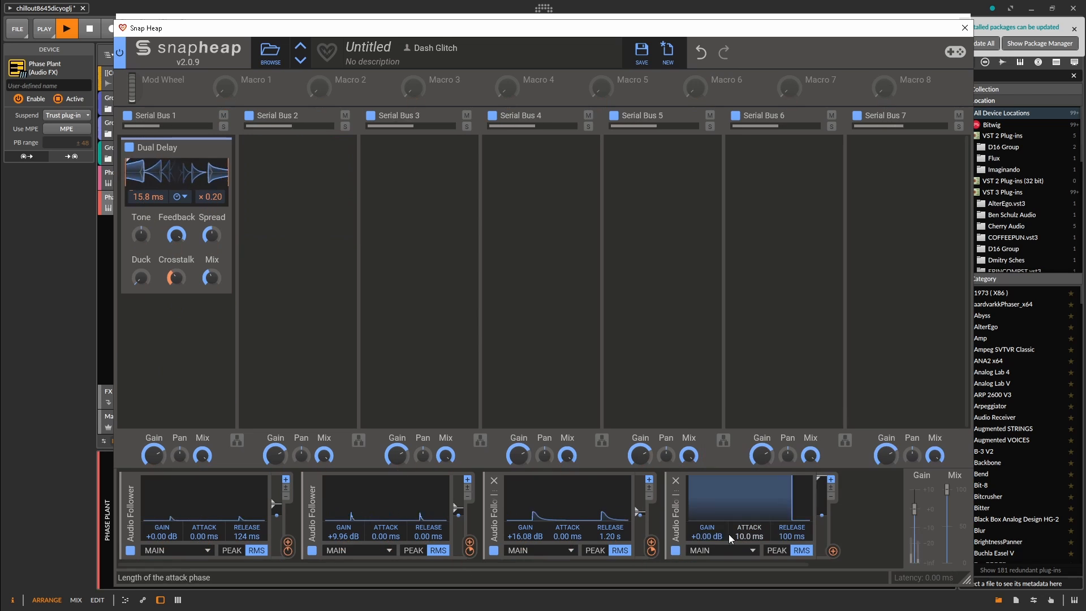
{"action": "left_click_drag", "start_coordinate": [707, 535], "coordinate": [707, 509]}
{"action": "left_click_drag", "start_coordinate": [792, 536], "coordinate": [792, 529]}
Step: Assign the fourth Audio Follower to the output scales of the other three Audio Followers
{"action": "left_click", "coordinate": [833, 547]}
{"action": "left_click_drag", "start_coordinate": [277, 562], "coordinate": [277, 552]}
{"action": "left_click_drag", "start_coordinate": [458, 562], "coordinate": [459, 553]}
{"action": "left_click_drag", "start_coordinate": [641, 563], "coordinate": [640, 553]}
{"action": "left_click", "coordinate": [736, 565]}
Step: Set the fourth Audio Follower's attack to 110 ms, adjust its output scale and stop playback
{"action": "left_click_drag", "start_coordinate": [750, 536], "coordinate": [749, 523]}
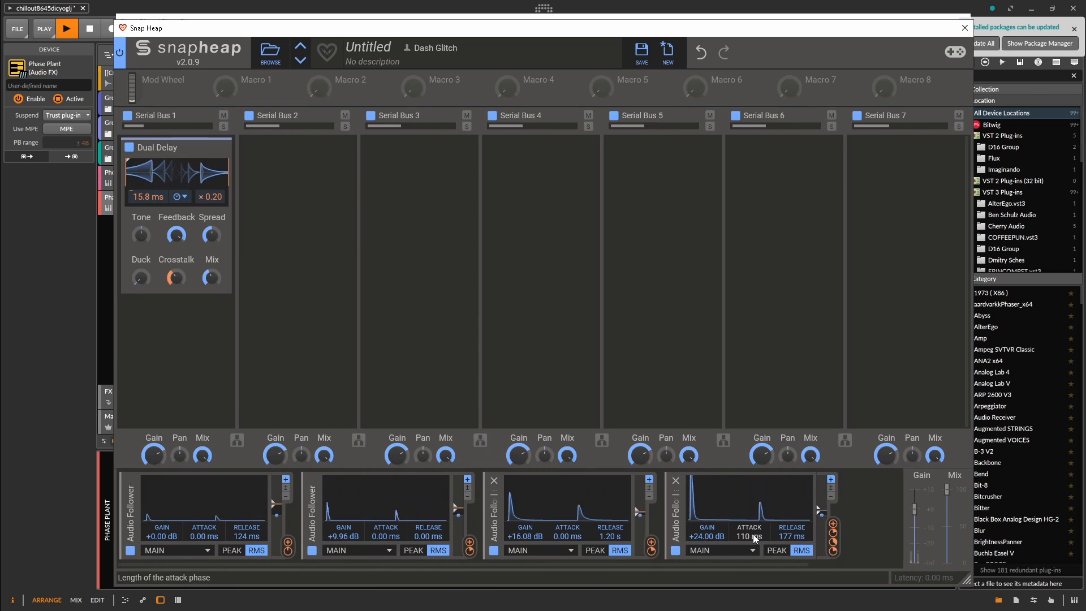
{"action": "left_click_drag", "start_coordinate": [821, 478], "coordinate": [822, 482]}
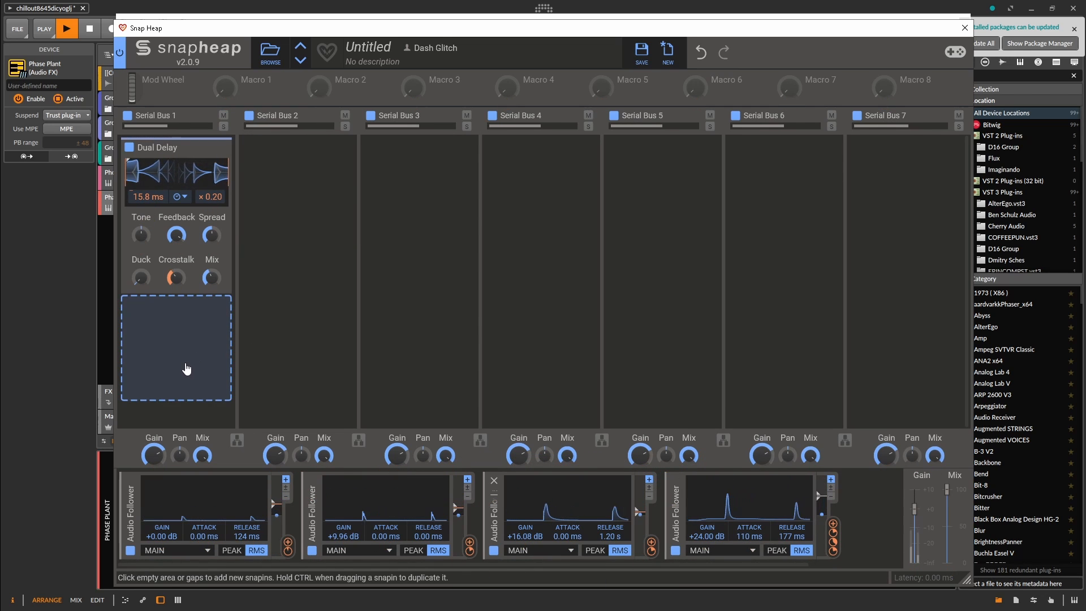
{"action": "left_click", "coordinate": [290, 17]}
{"action": "left_click", "coordinate": [286, 13]}
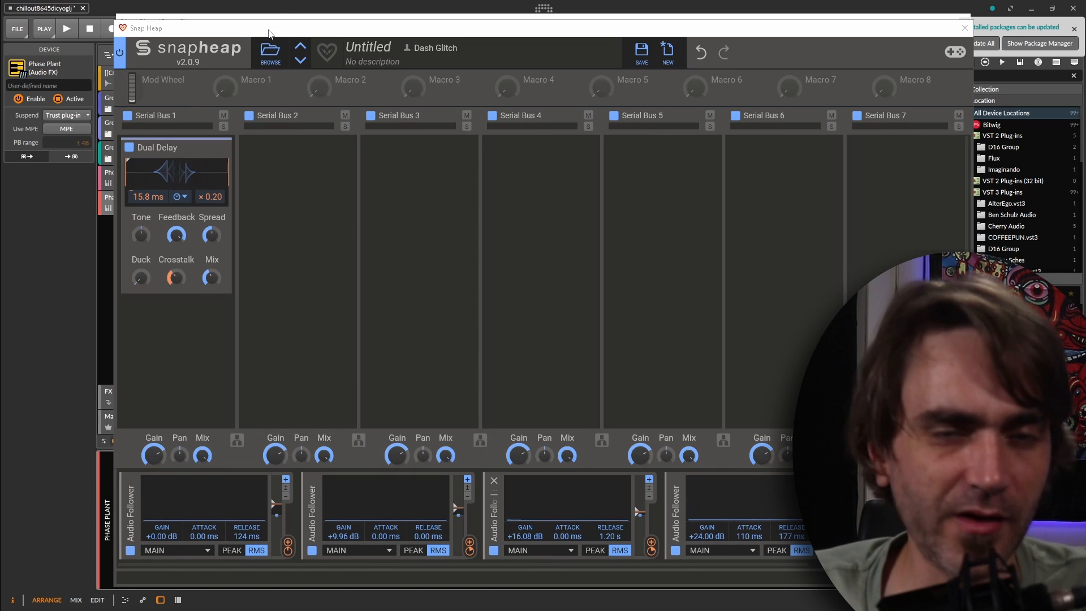
Step: Audition different Dual Delay Feedback and Mix amounts, leaving Feedback high and Mix raised, and stop playback
{"action": "left_click_drag", "start_coordinate": [182, 241], "coordinate": [214, 287]}
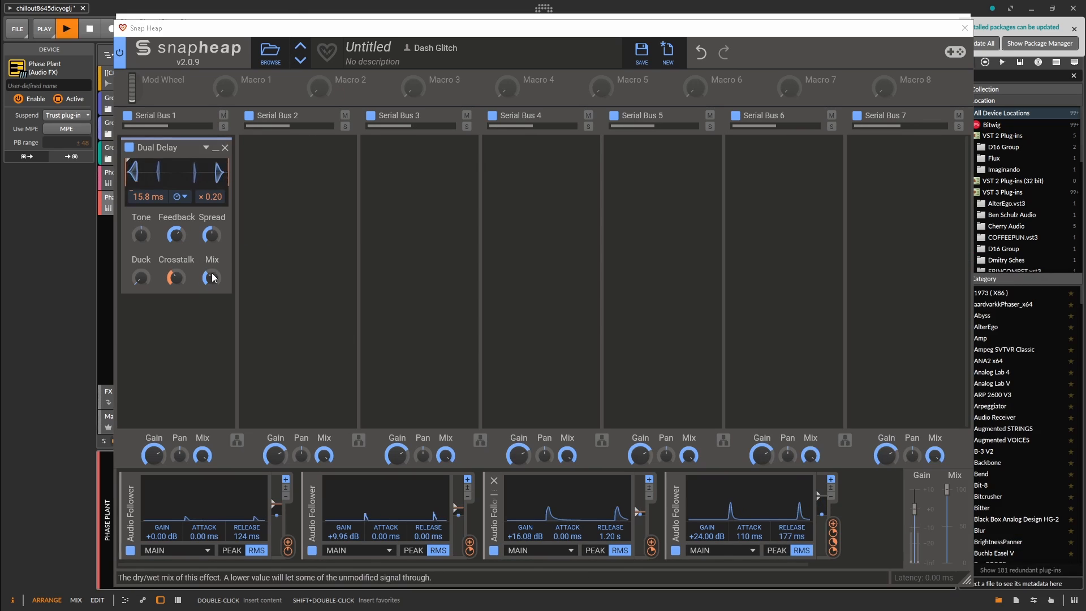
{"action": "left_click_drag", "start_coordinate": [212, 278], "coordinate": [212, 277]}
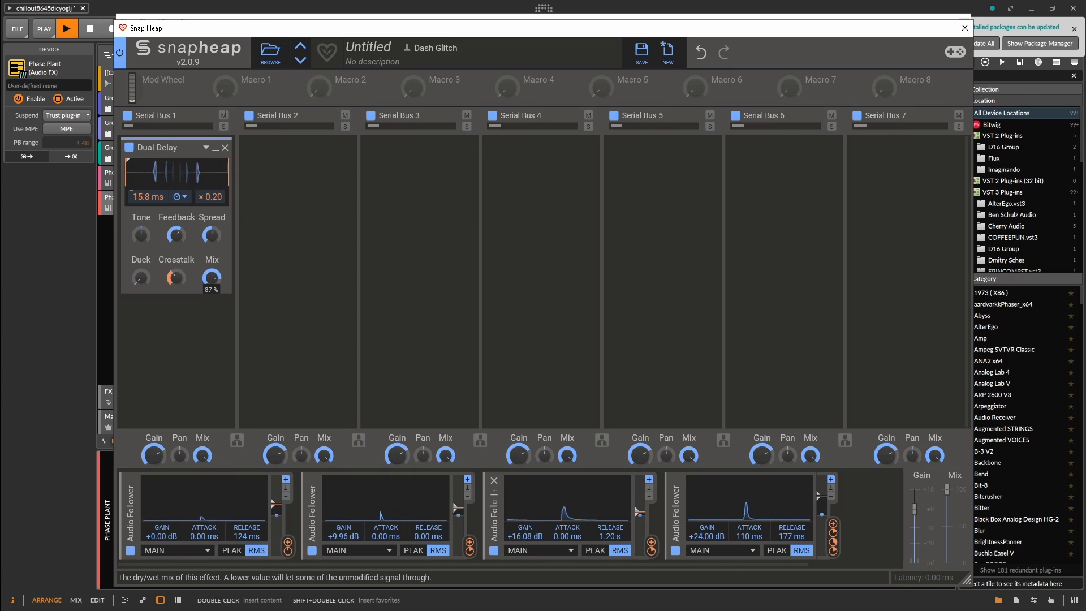
{"action": "left_click_drag", "start_coordinate": [177, 236], "coordinate": [177, 238]}
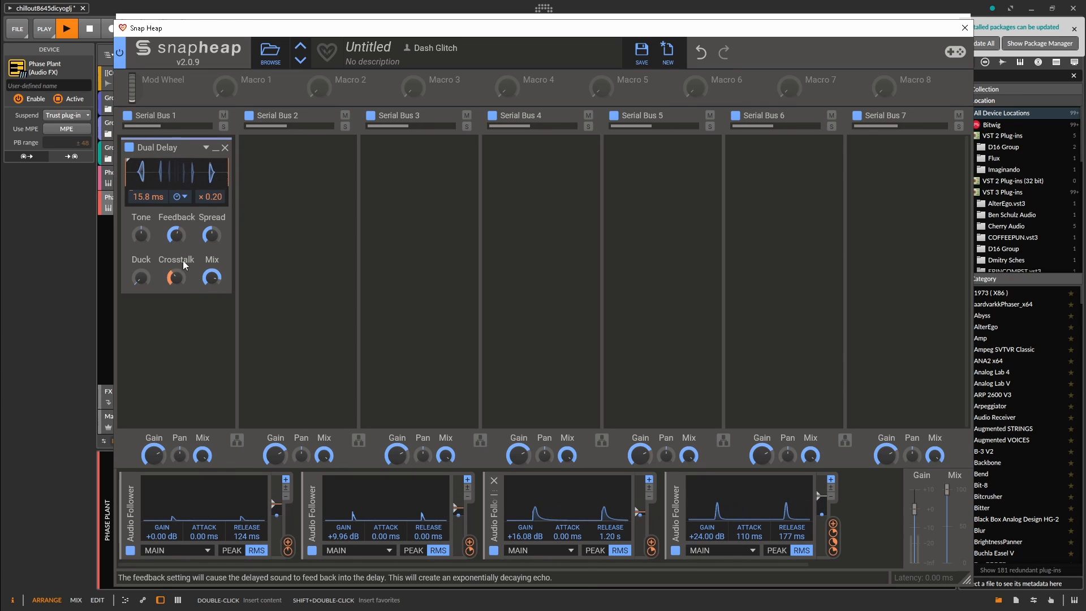
{"action": "mouse_move", "coordinate": [212, 278]}
{"action": "left_mouse_down"}
{"action": "mouse_move", "coordinate": [212, 269]}
{"action": "mouse_move", "coordinate": [216, 279]}
{"action": "left_mouse_up"}
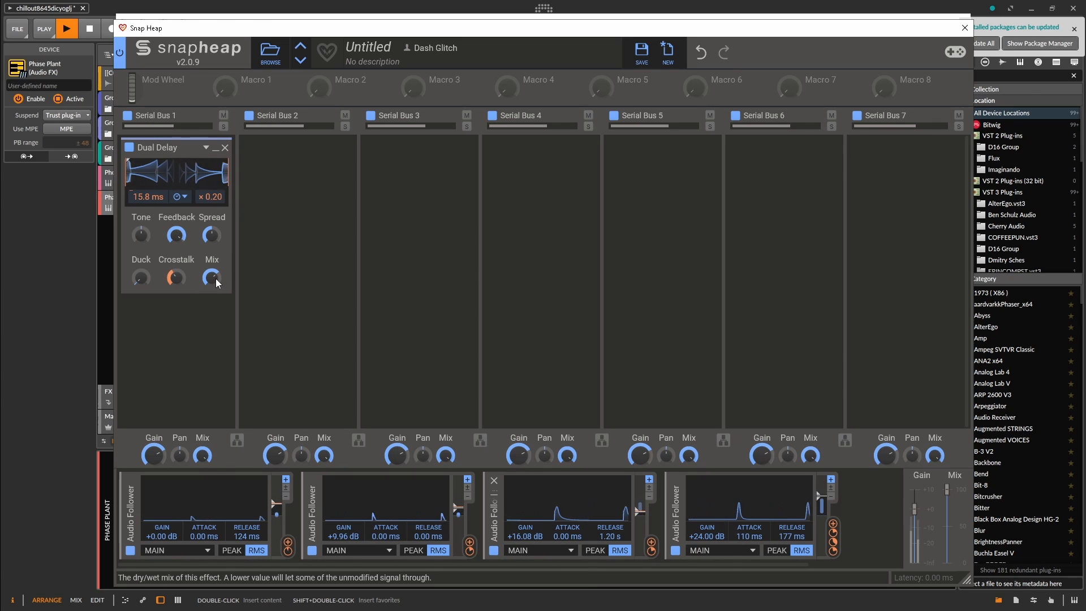
{"action": "left_click", "coordinate": [338, 9]}
{"action": "key", "text": "space"}
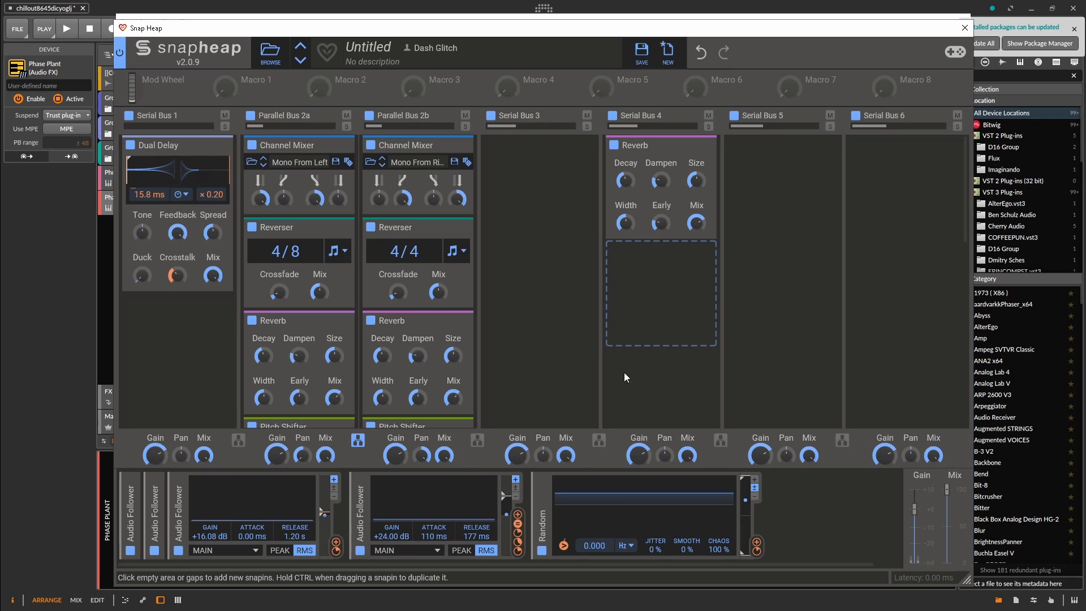
Step: Copy the Dual Delay into Serial Bus 3 with a 34.8 ms delay time and lower the copy's Mix
{"action": "left_click_drag", "start_coordinate": [156, 145], "coordinate": [518, 178]}
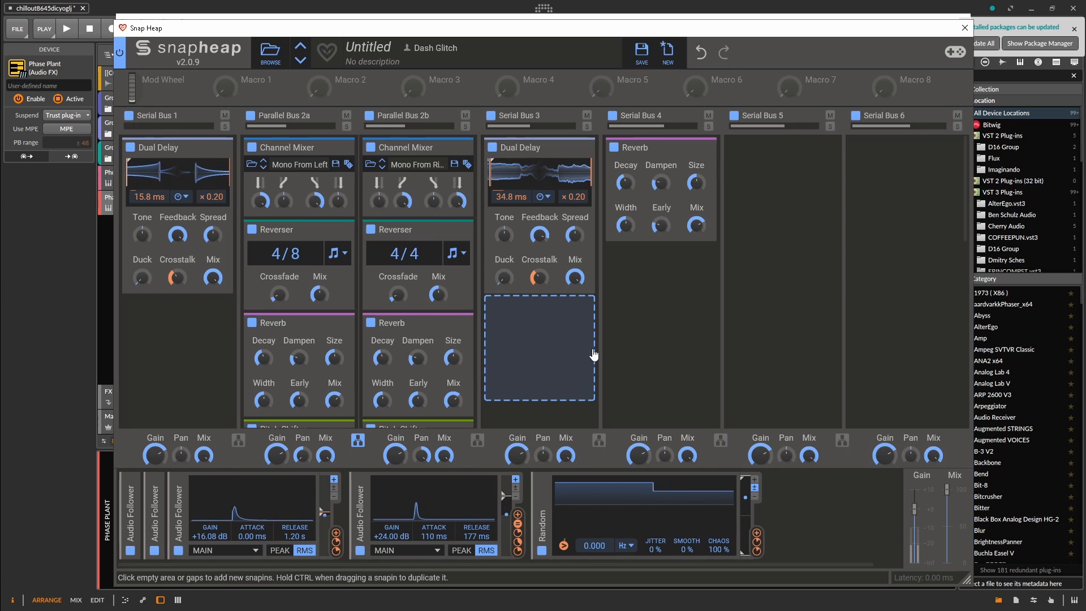
{"action": "left_click_drag", "start_coordinate": [576, 278], "coordinate": [576, 313]}
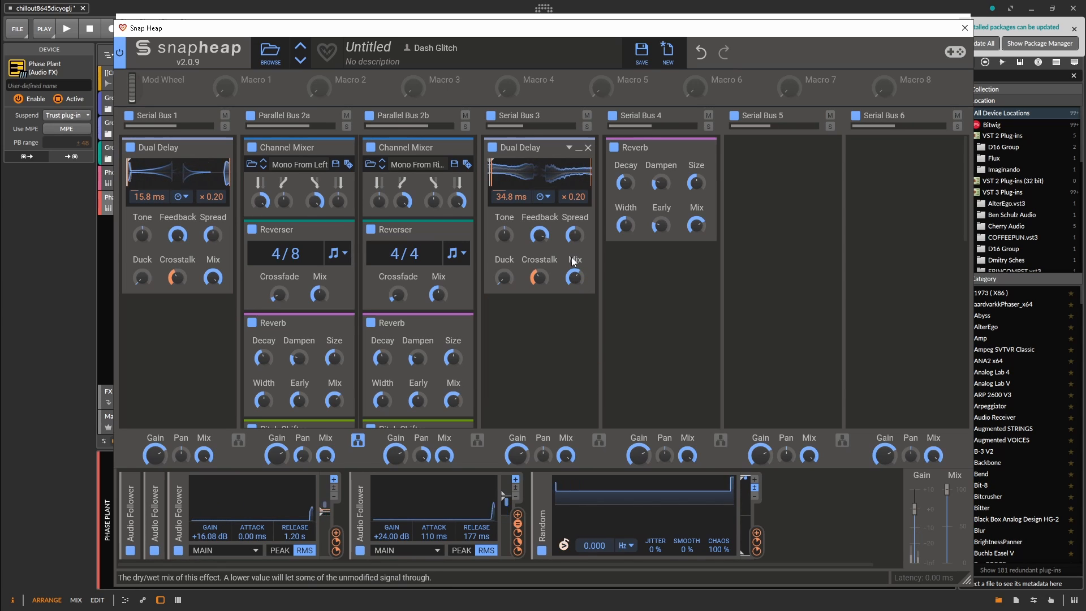